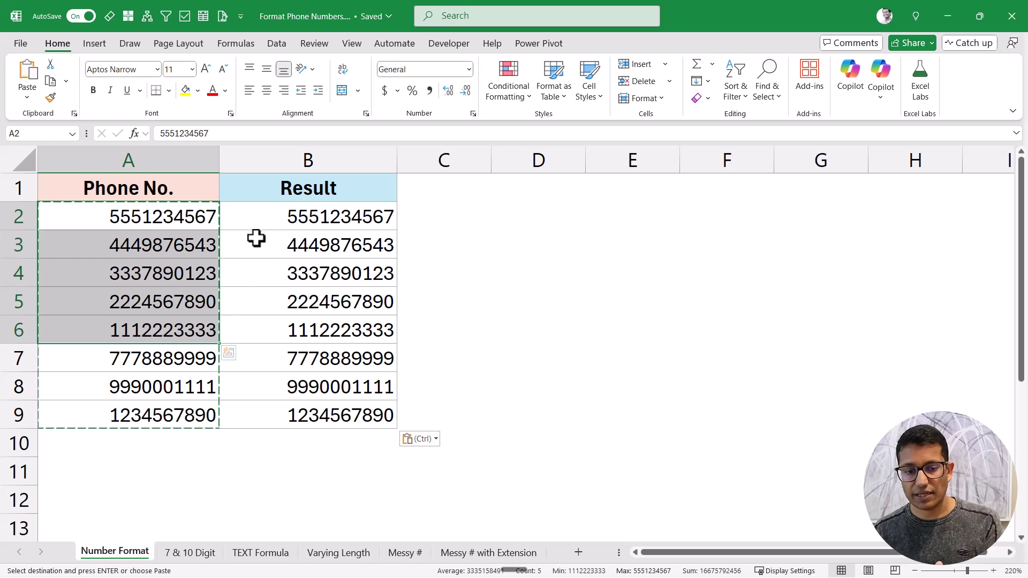
# - Apply the custom number format (###) ###-#### to the Result cells B2:B9
pyautogui.moveTo(213, 216); pyautogui.dragTo(152, 417)
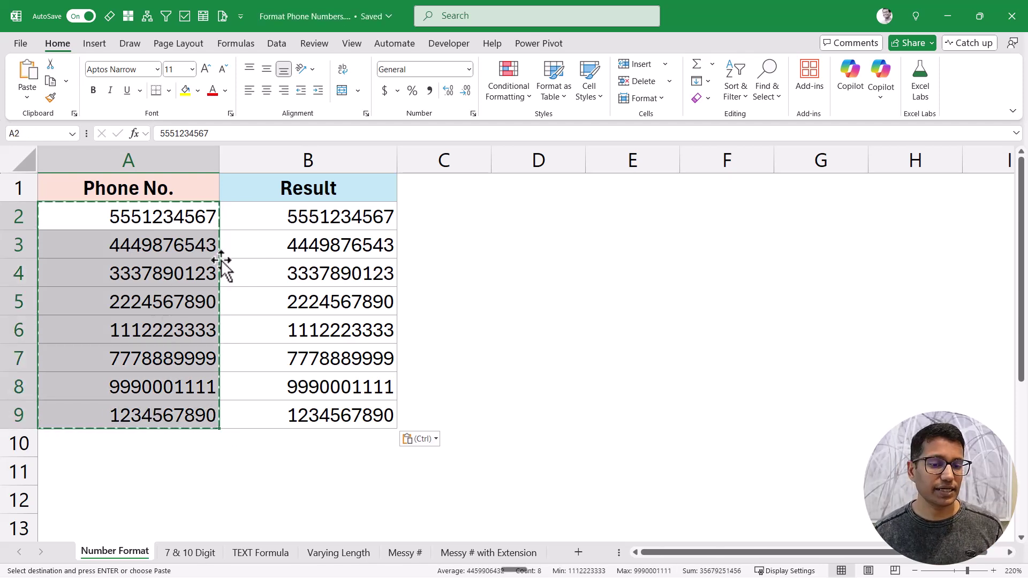
pyautogui.moveTo(266, 220); pyautogui.dragTo(266, 413)
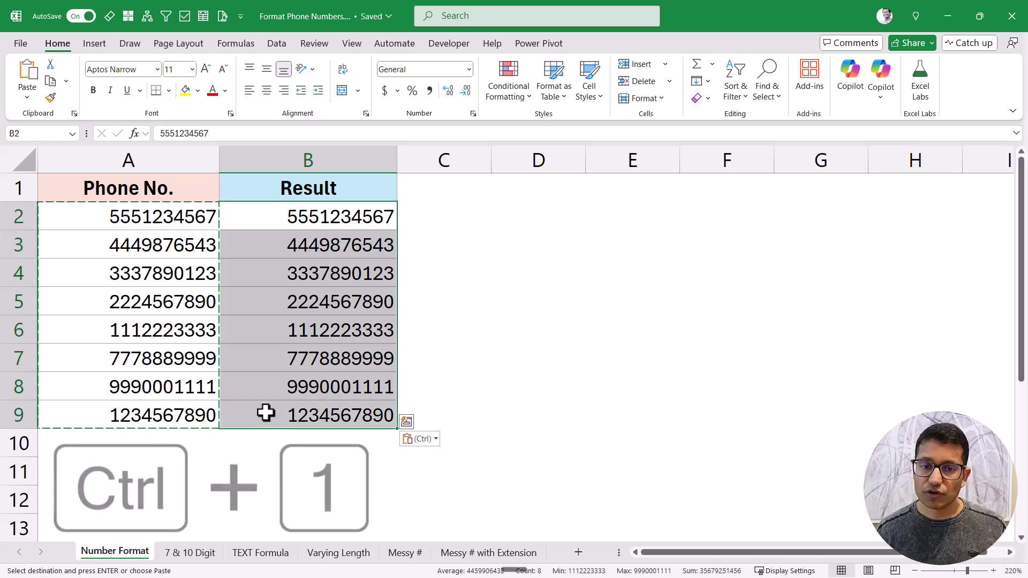
pyautogui.hotkey('ctrl', '1')
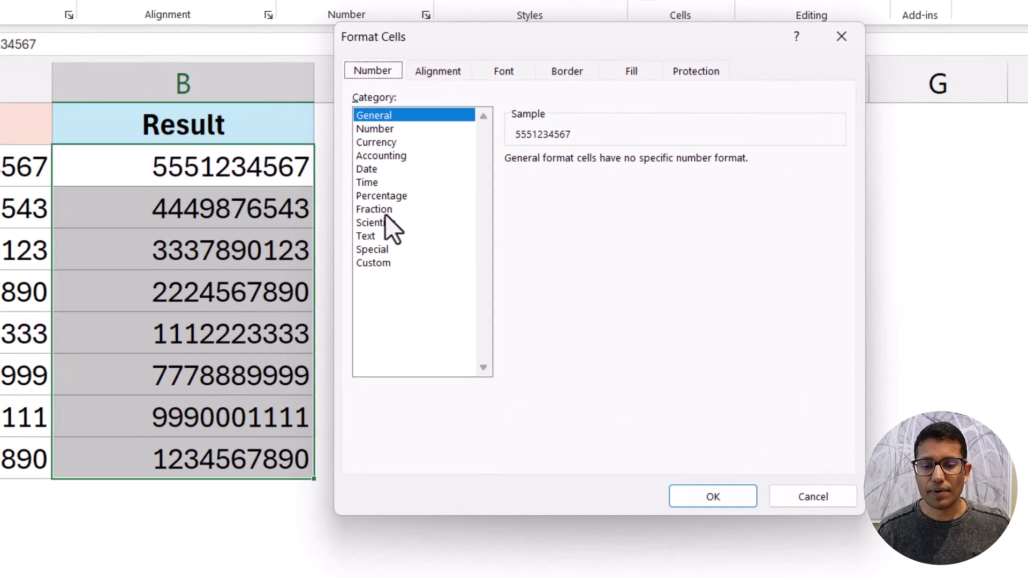
pyautogui.click(377, 265)
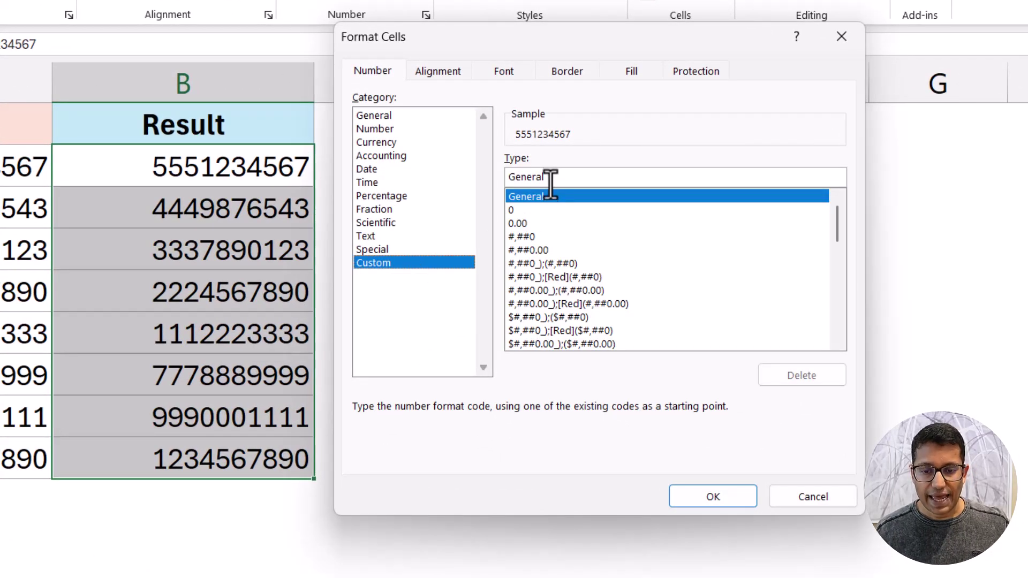
pyautogui.moveTo(550, 182); pyautogui.dragTo(509, 185)
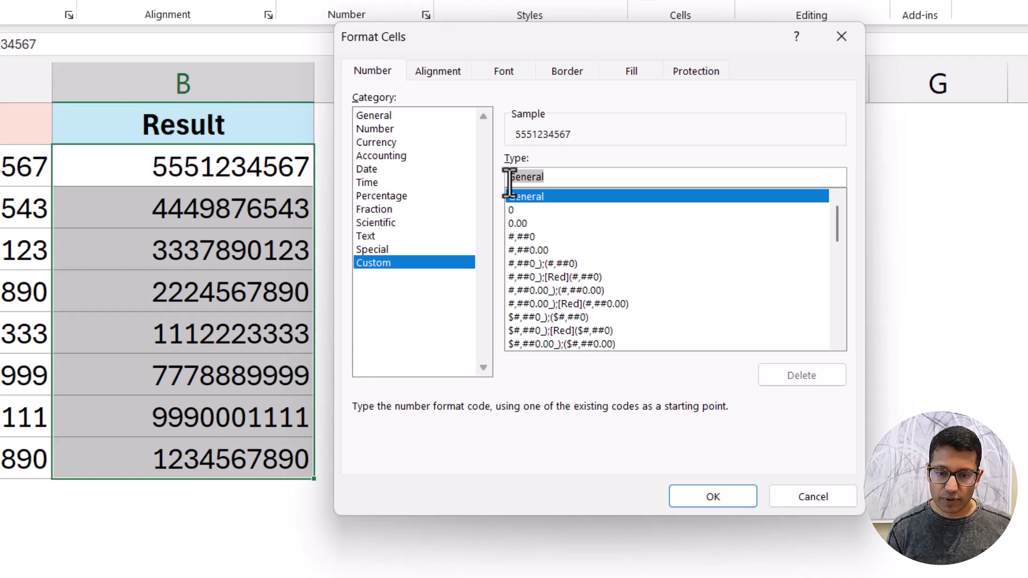
pyautogui.press('BackSpace')
pyautogui.write('0')
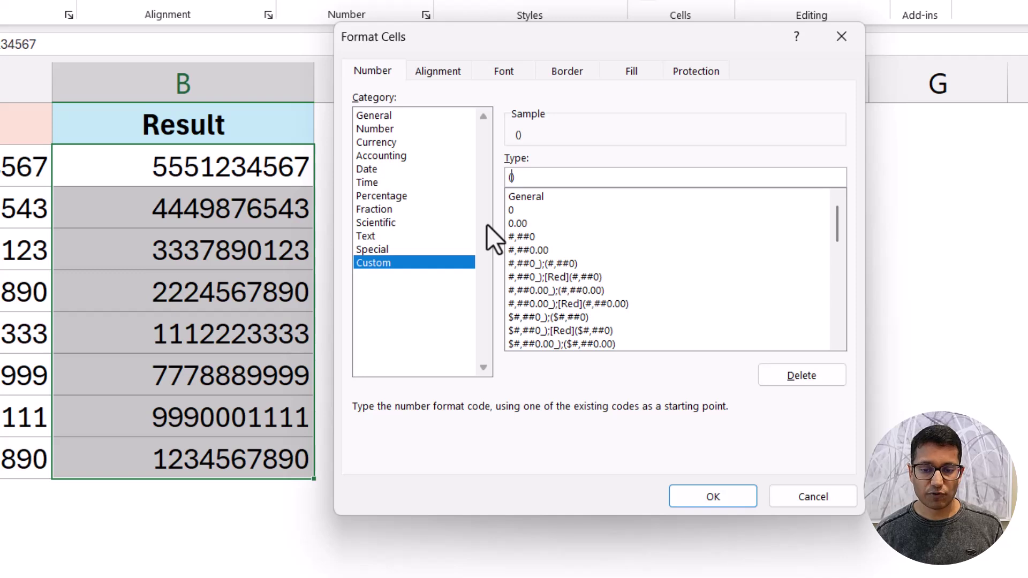
pyautogui.write('(')
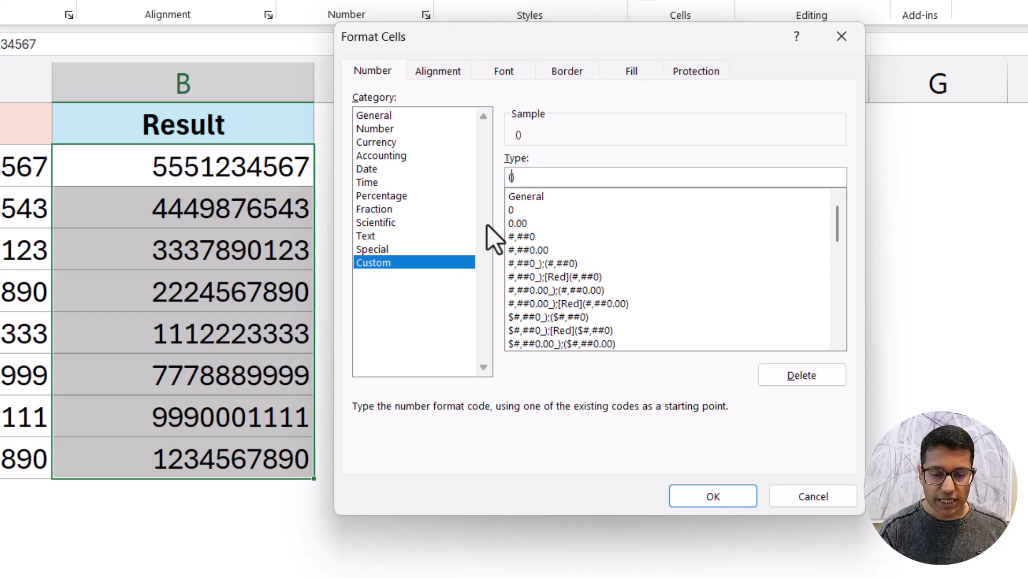
pyautogui.write('###)')
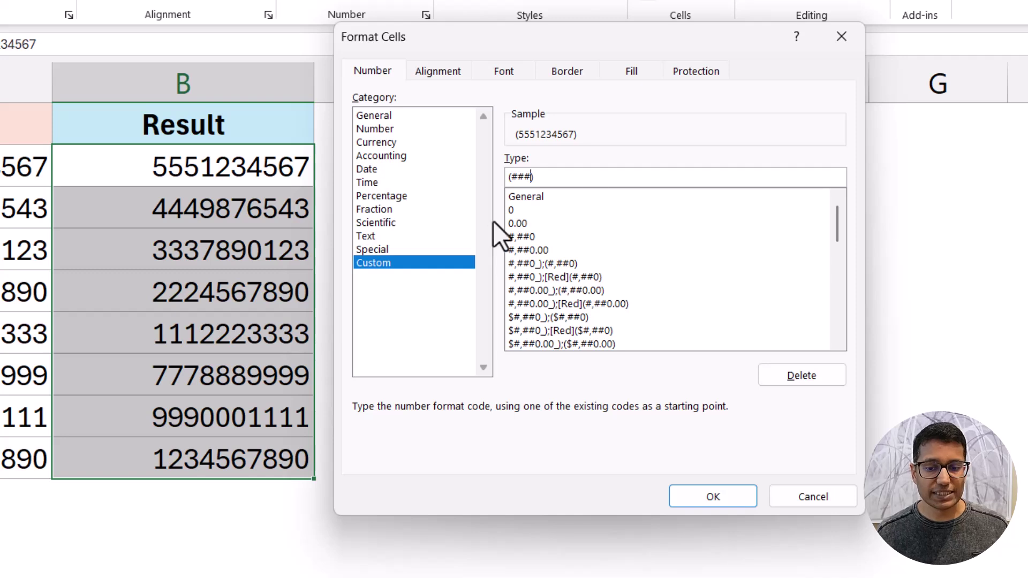
pyautogui.click(579, 180)
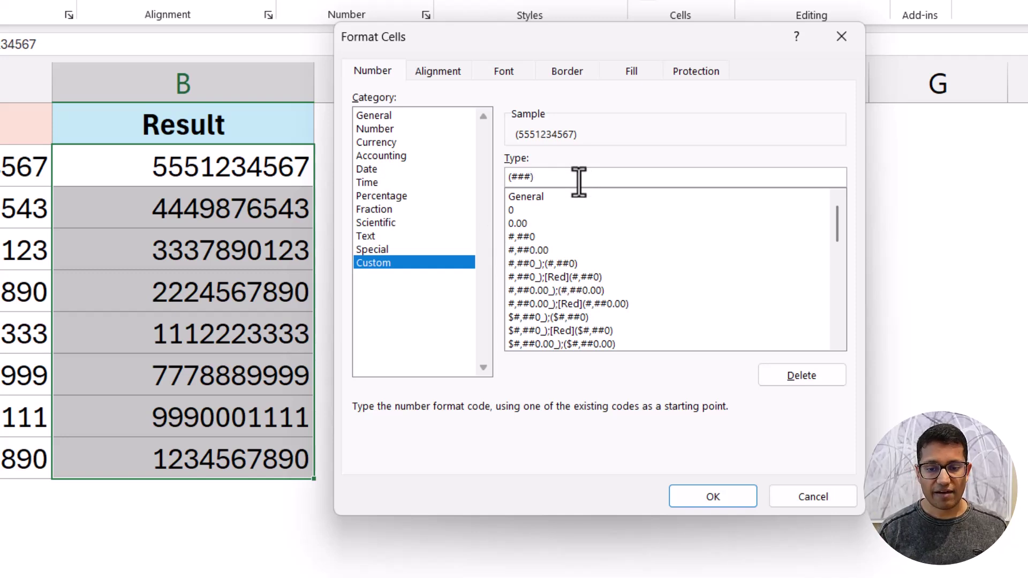
pyautogui.write('###')
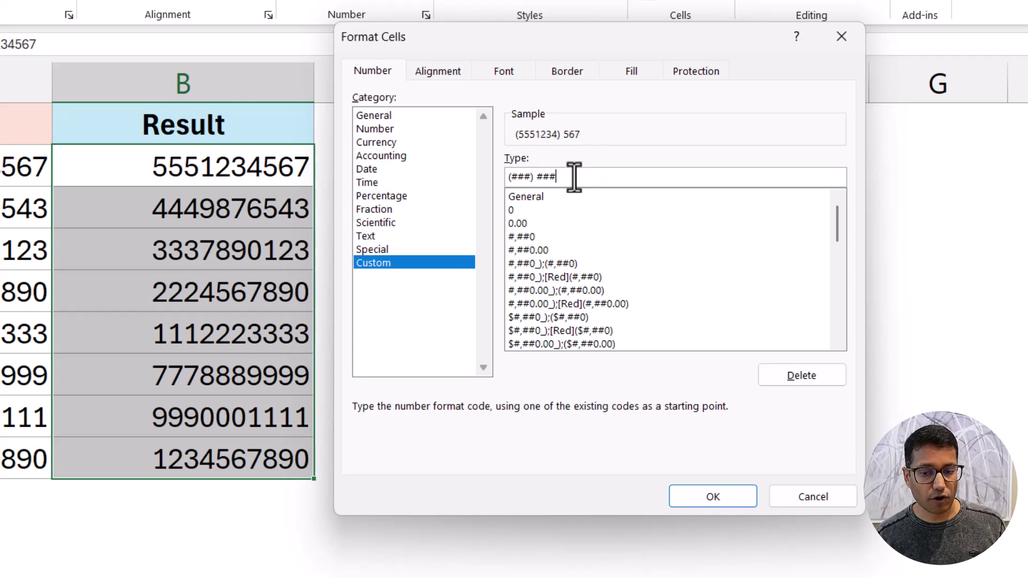
pyautogui.write('-')
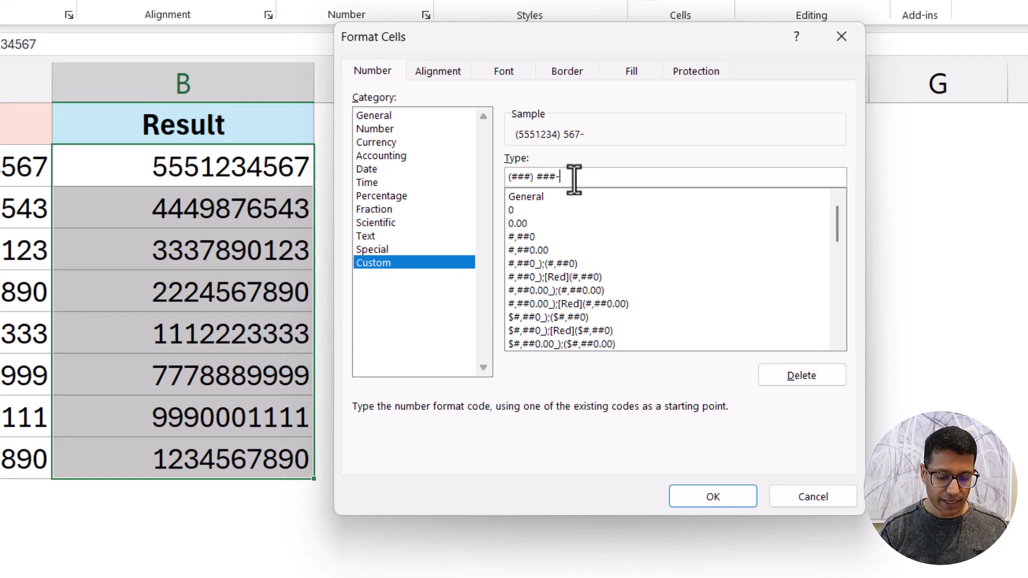
pyautogui.write('####')
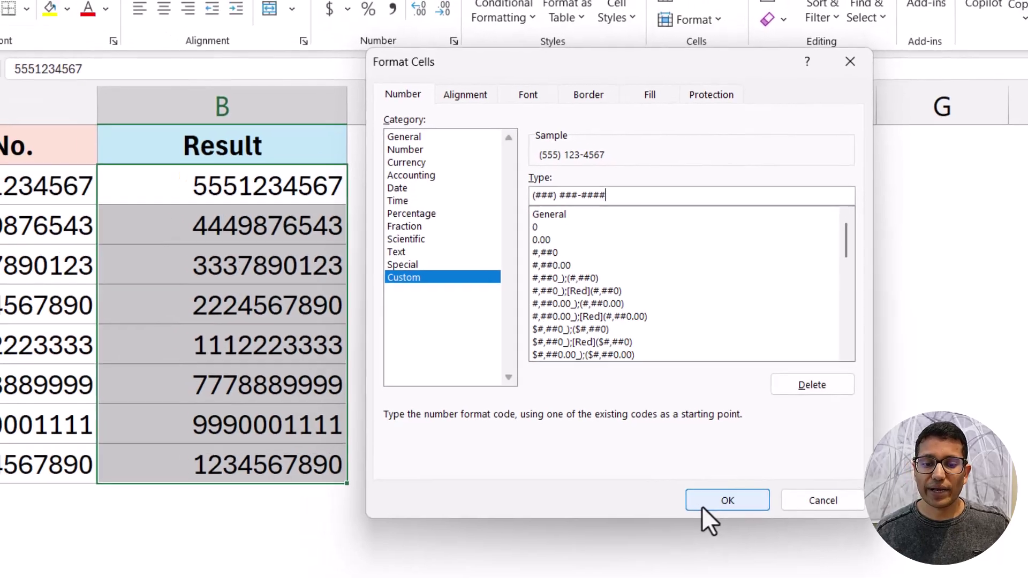
pyautogui.click(703, 506)
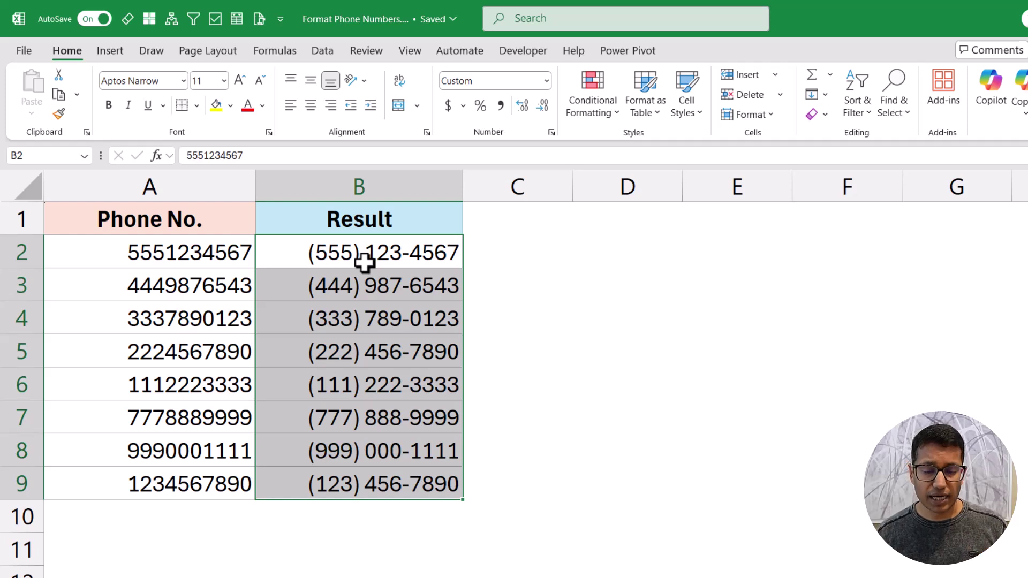
# - Add extra leading digits to the number in A2 and check how B2 displays it
pyautogui.moveTo(365, 254); pyautogui.dragTo(356, 484)
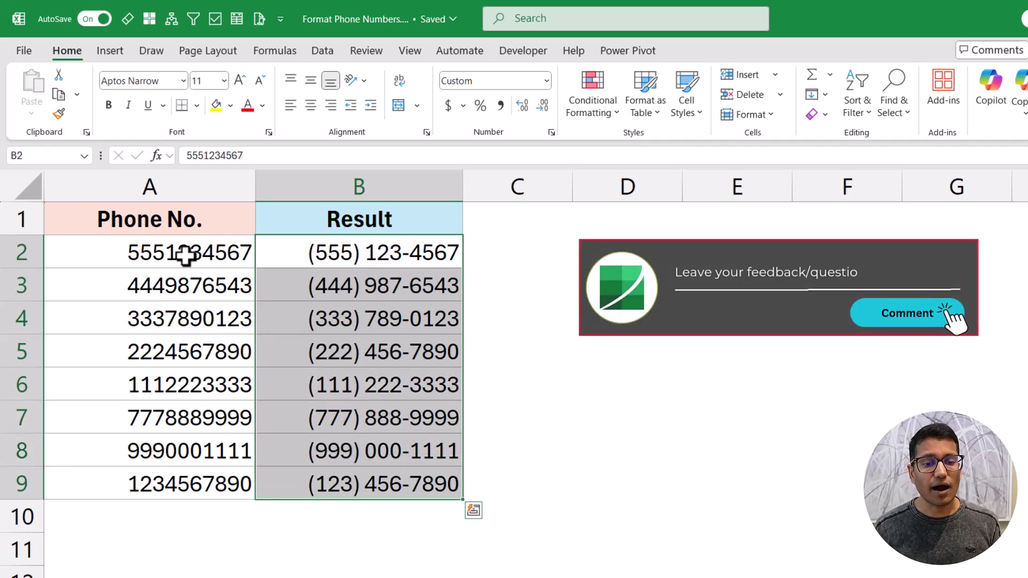
pyautogui.click(319, 254)
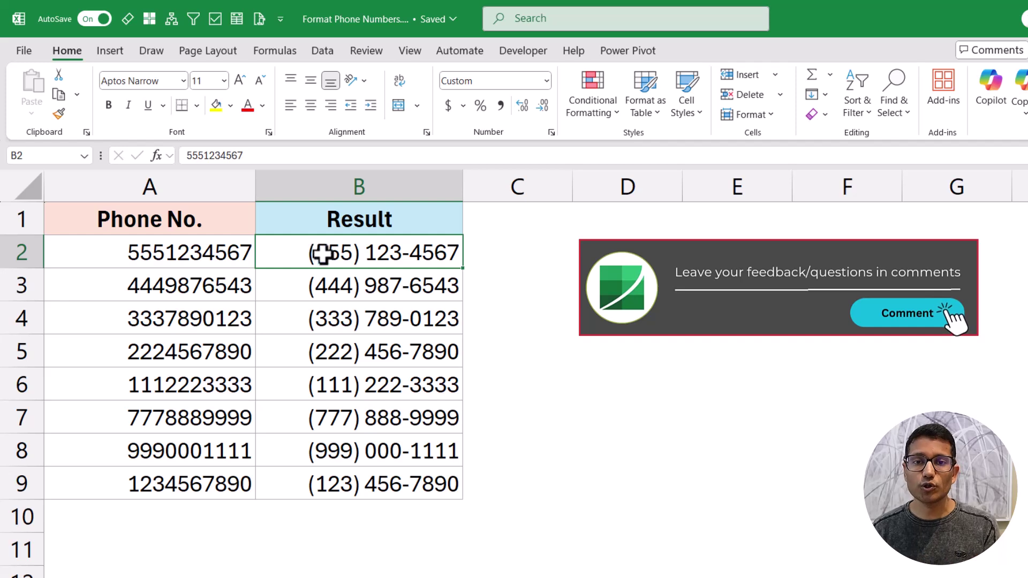
pyautogui.doubleClick(122, 256)
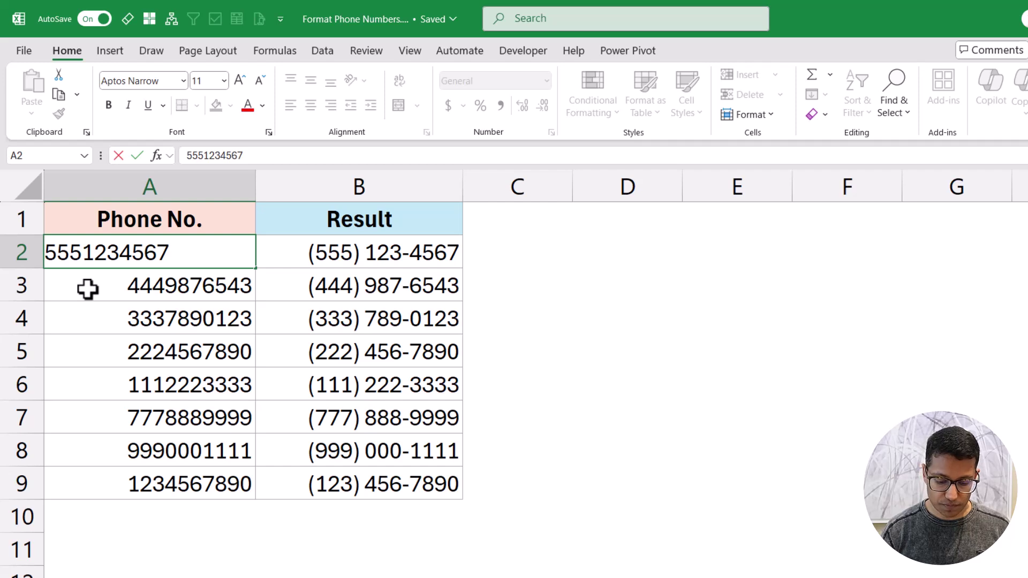
pyautogui.write('001')
pyautogui.press('Return')
pyautogui.press('Up')
pyautogui.press('Right')
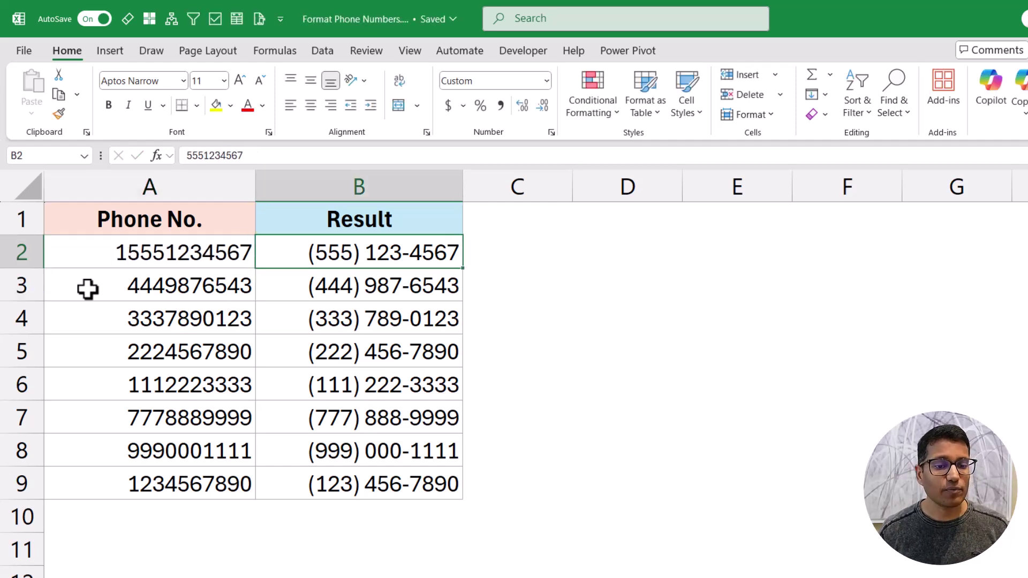
pyautogui.doubleClick(110, 251)
pyautogui.moveTo(58, 252); pyautogui.dragTo(44, 252)
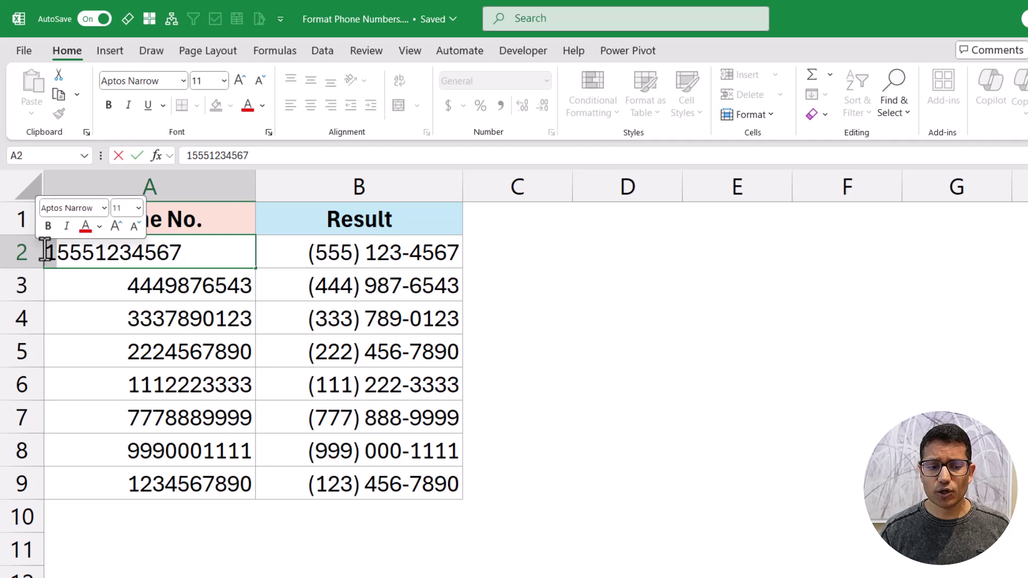
pyautogui.press('Delete')
pyautogui.press('Return')
pyautogui.press('Up')
pyautogui.press('Right')
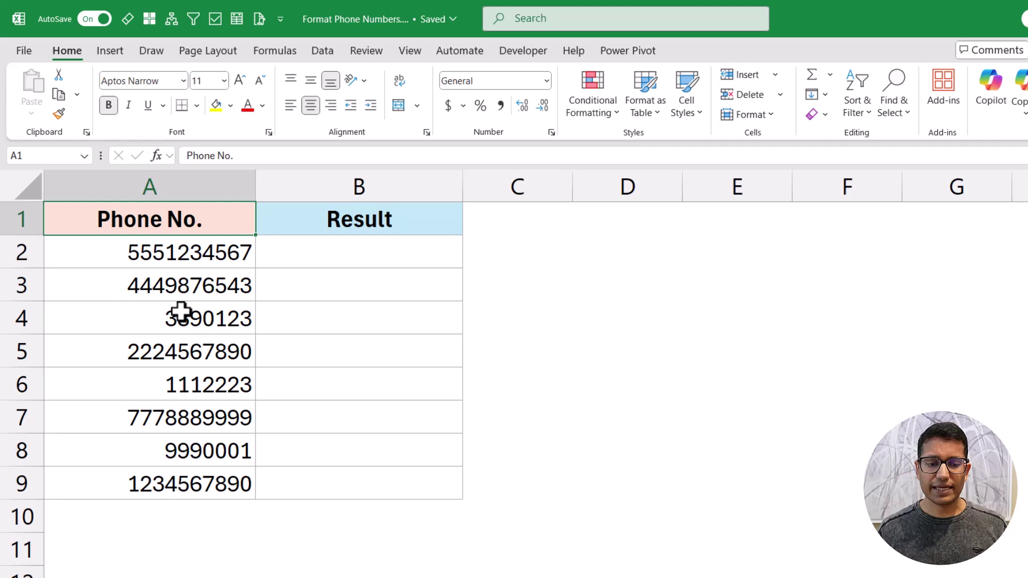
# - Copy the mixed 7- and 10-digit numbers from A2:A9 into B2, then open Format Cells
pyautogui.click(184, 258)
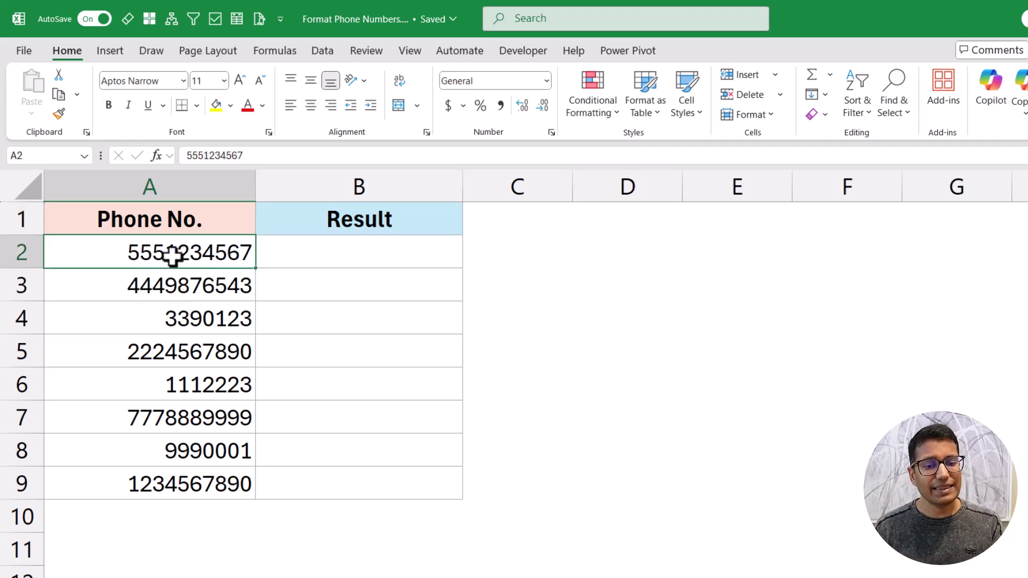
pyautogui.click(206, 322)
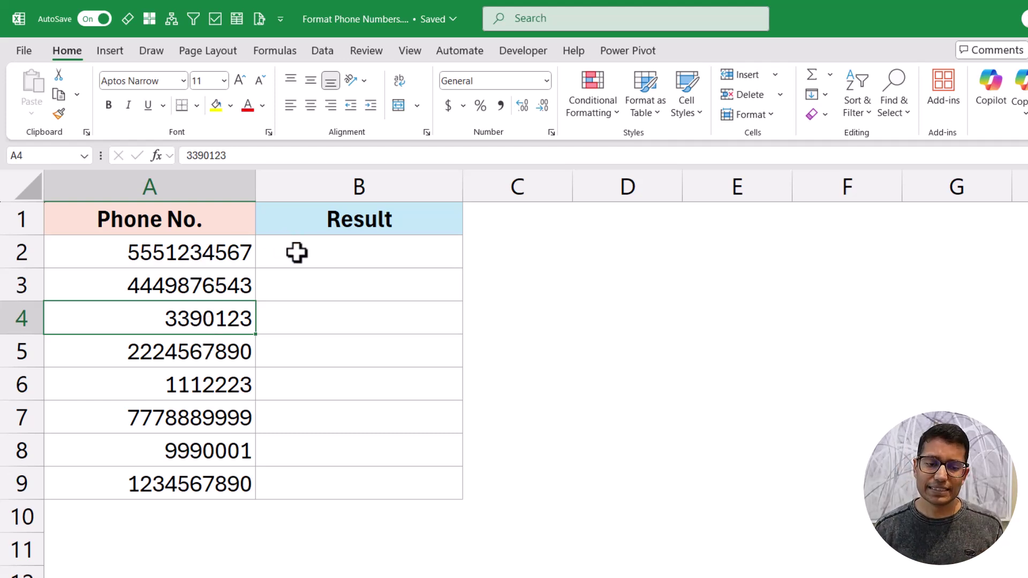
pyautogui.moveTo(236, 252); pyautogui.dragTo(204, 482)
pyautogui.hotkey('ctrl', 'c')
pyautogui.press('Right')
pyautogui.hotkey('ctrl', 'v')
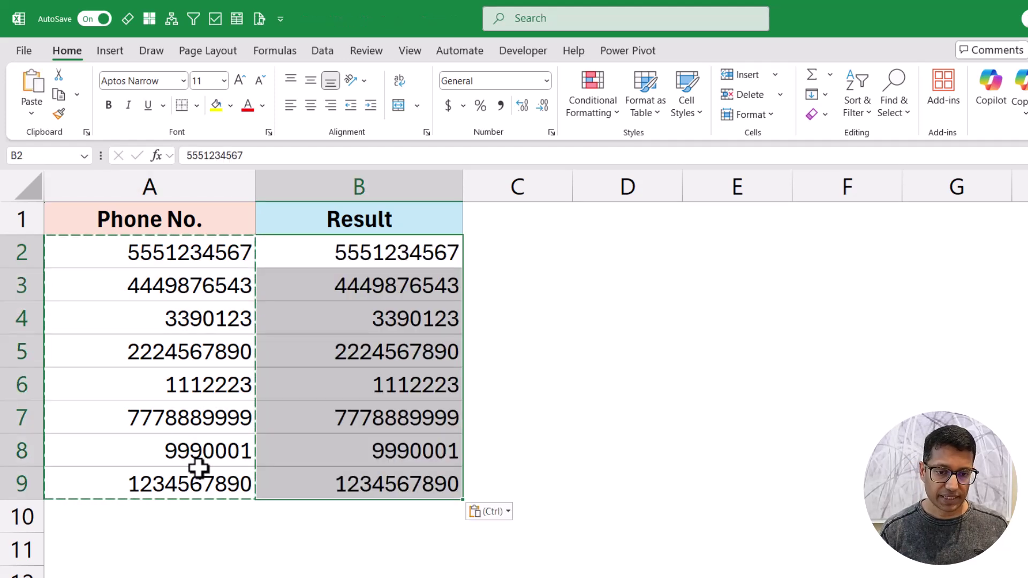
pyautogui.hotkey('ctrl', '1')
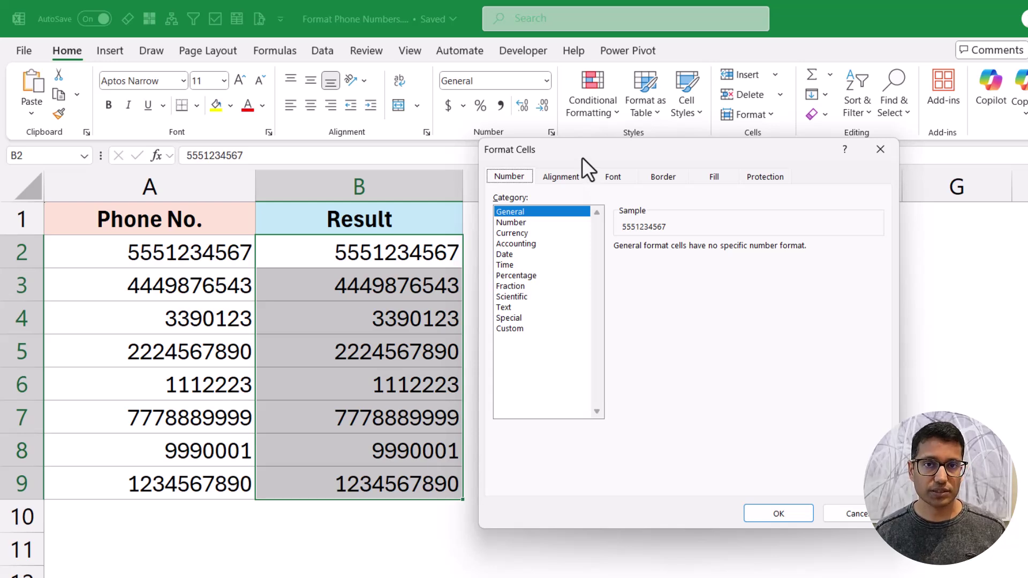
# - Enter the custom format [>9999999](###) ###-####;###-#### for the Result cells
pyautogui.click(508, 329)
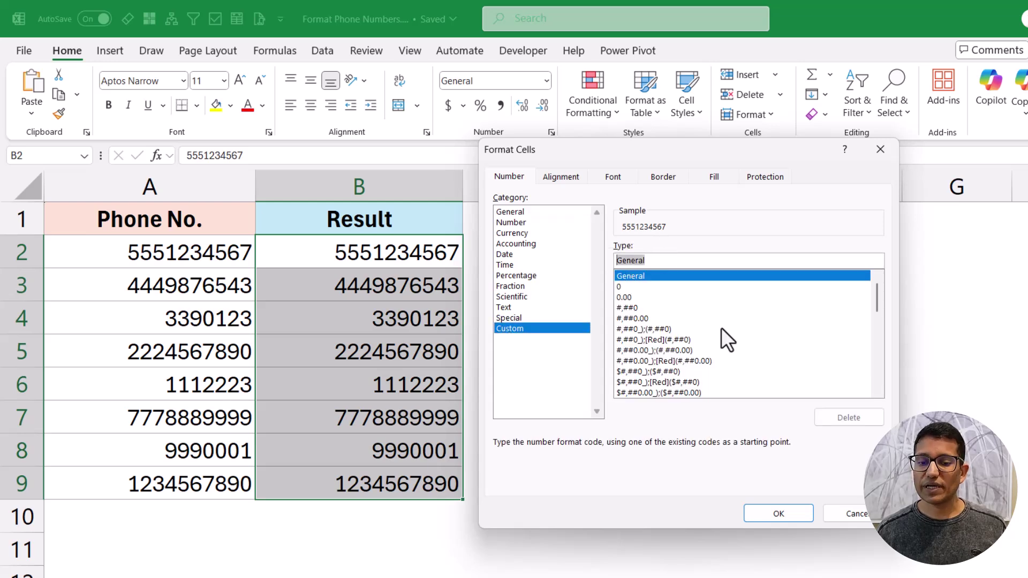
pyautogui.press('BackSpace')
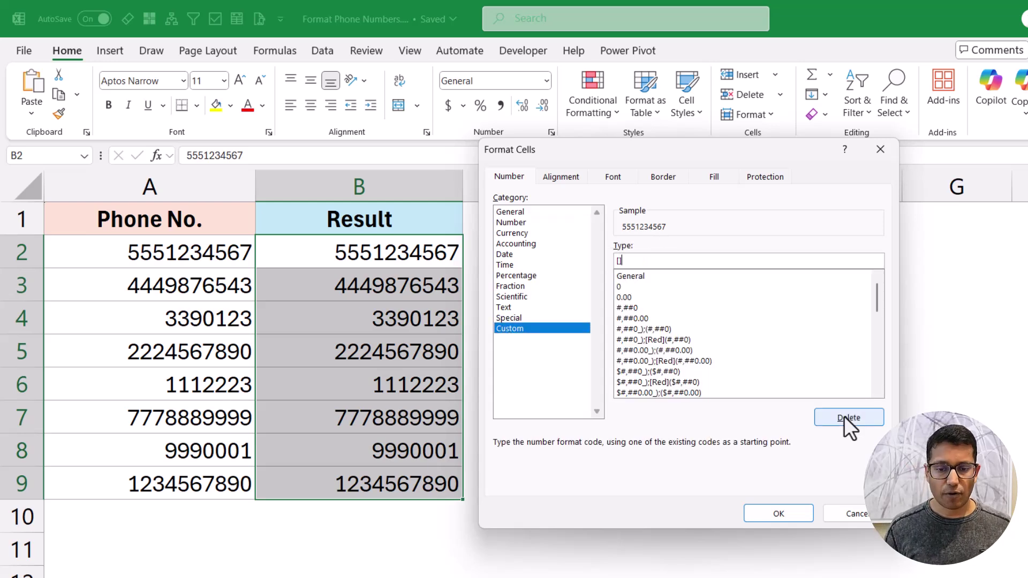
pyautogui.write('[')
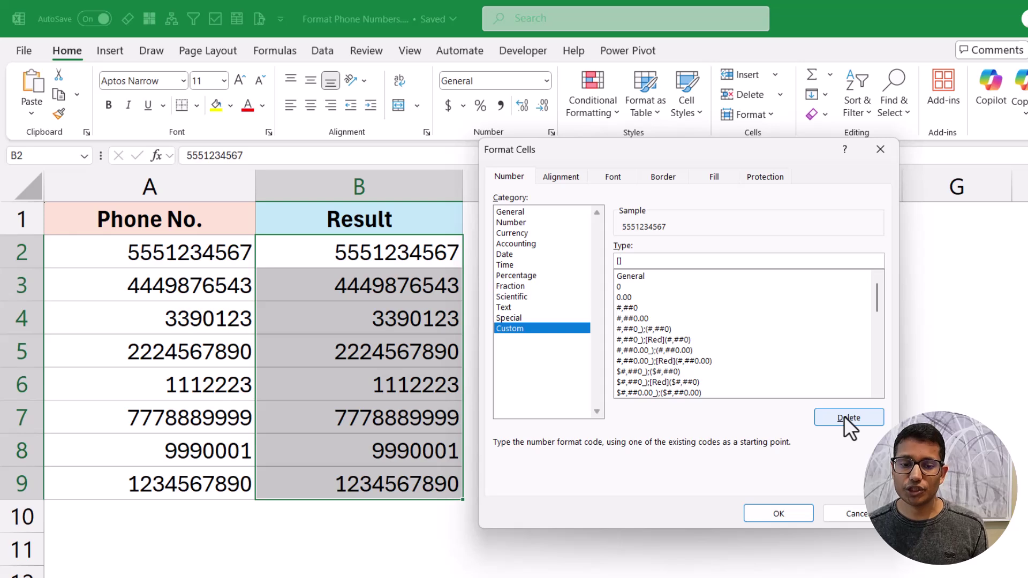
pyautogui.write(']')
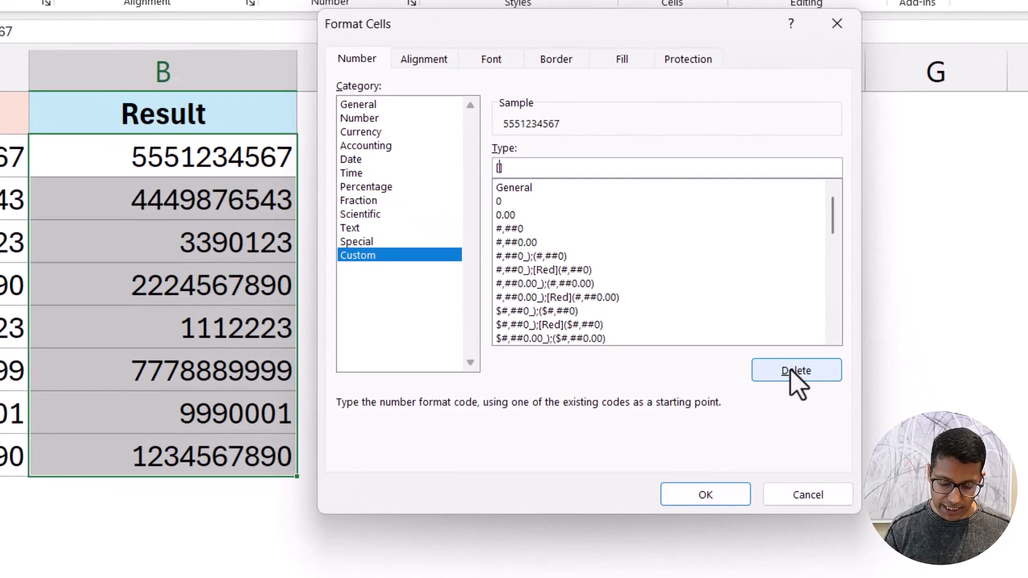
pyautogui.write('>')
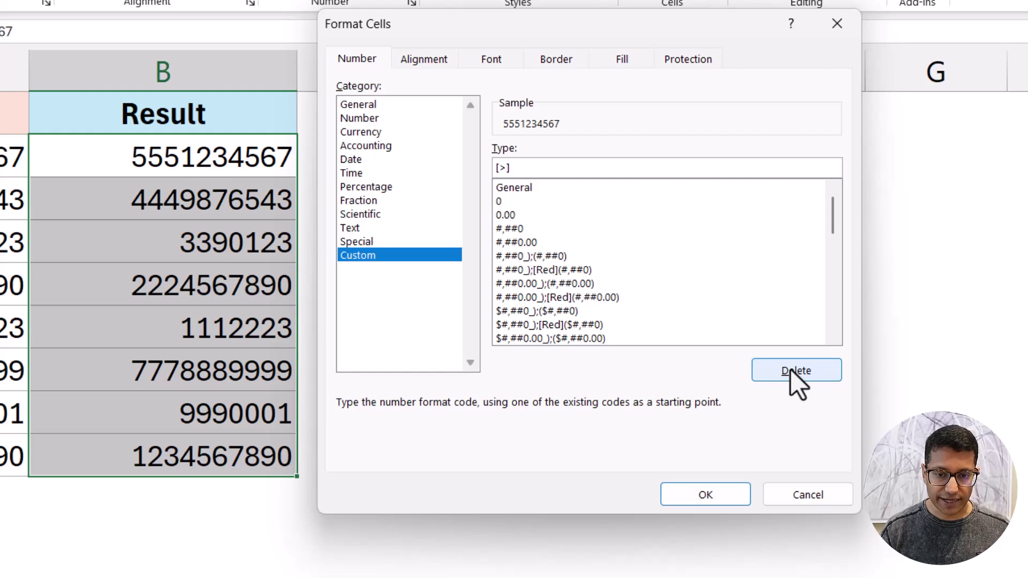
pyautogui.write('9999999')
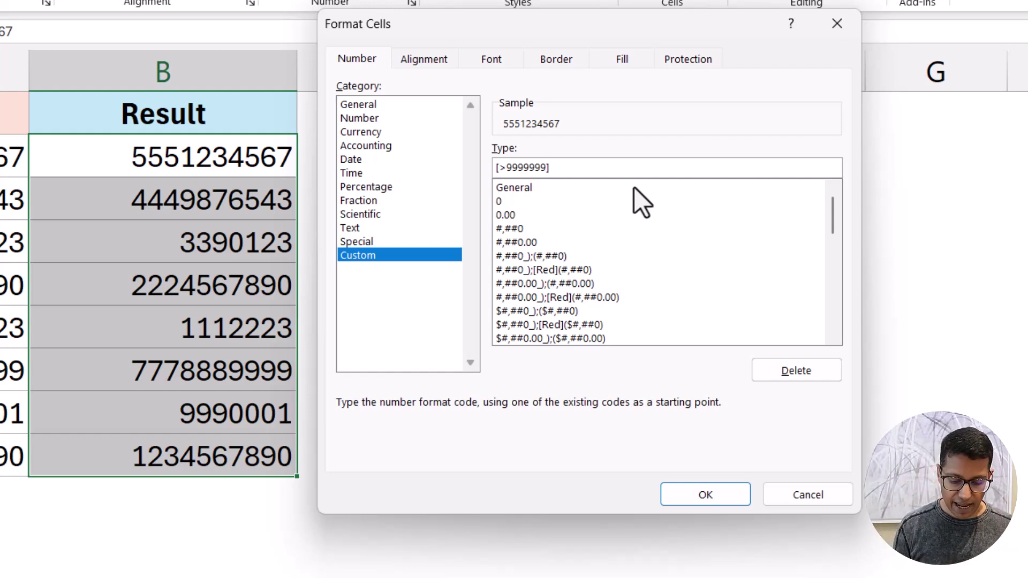
pyautogui.write('()')
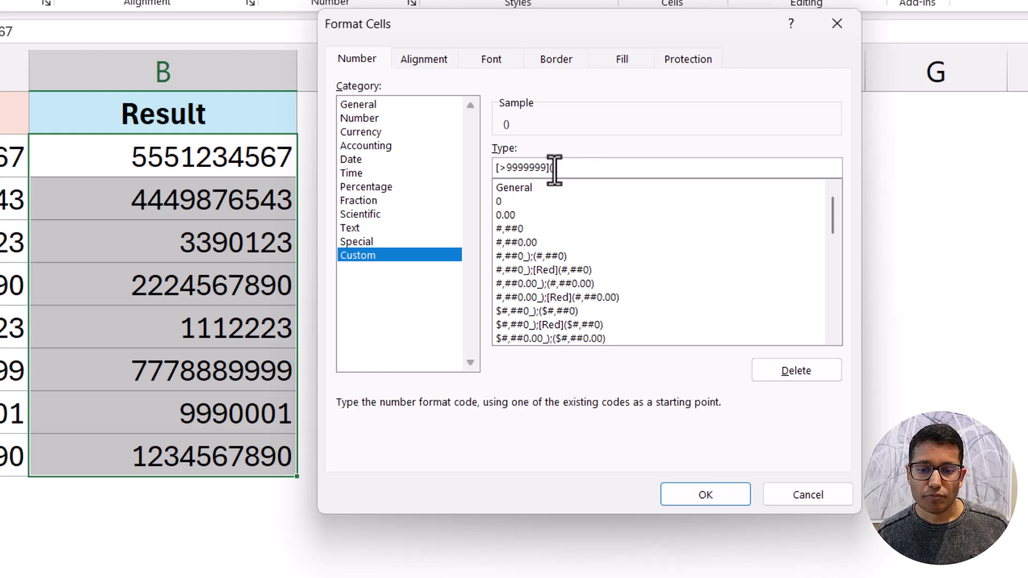
pyautogui.click(552, 167)
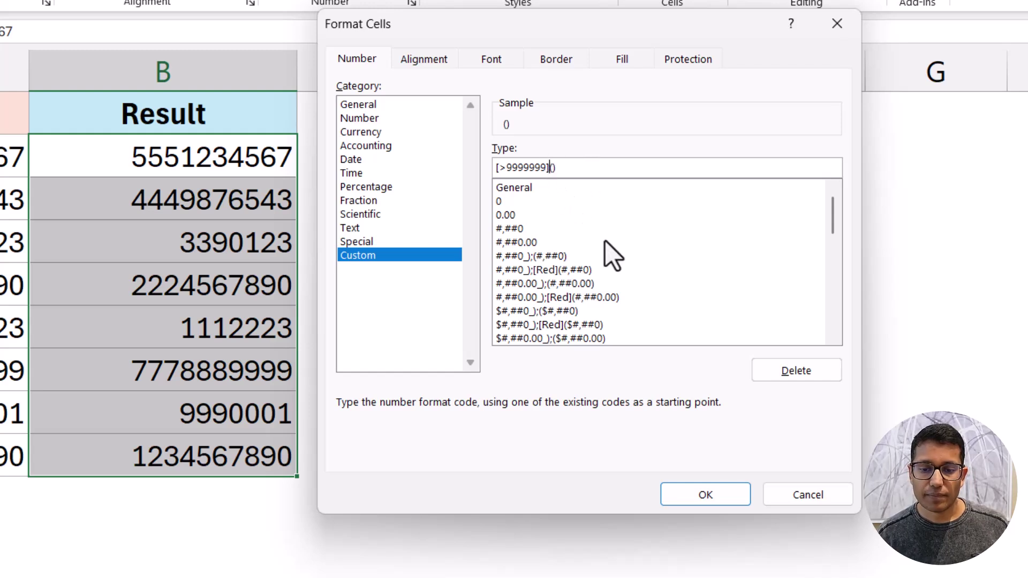
pyautogui.write('###')
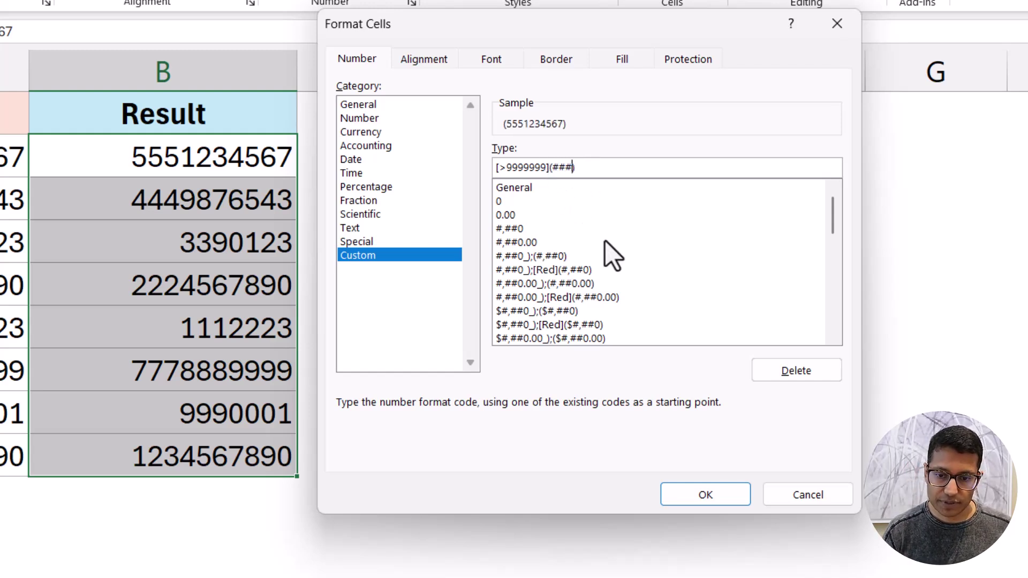
pyautogui.press('End')
pyautogui.write('###')
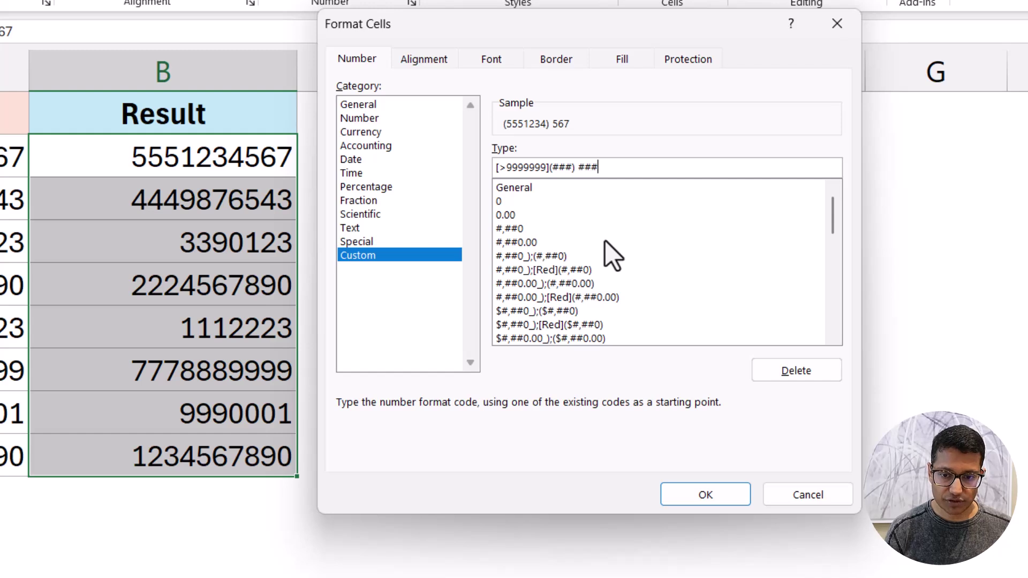
pyautogui.write('-####')
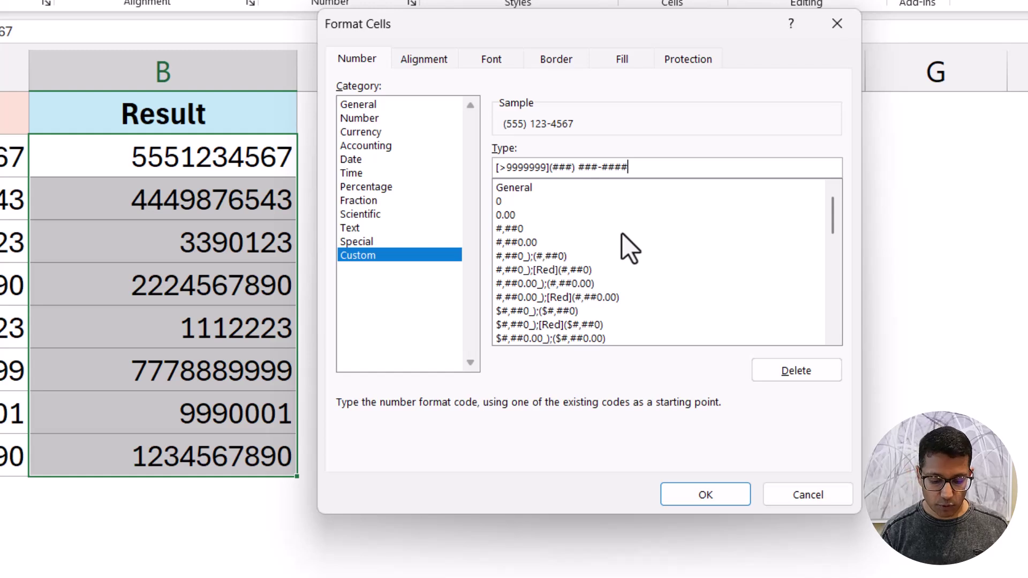
pyautogui.write(';')
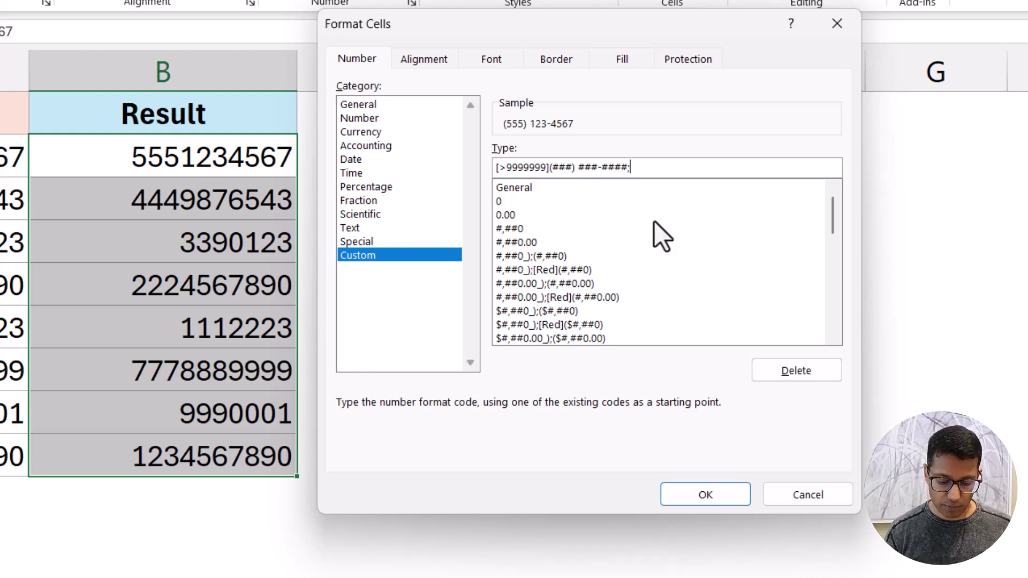
pyautogui.write('###')
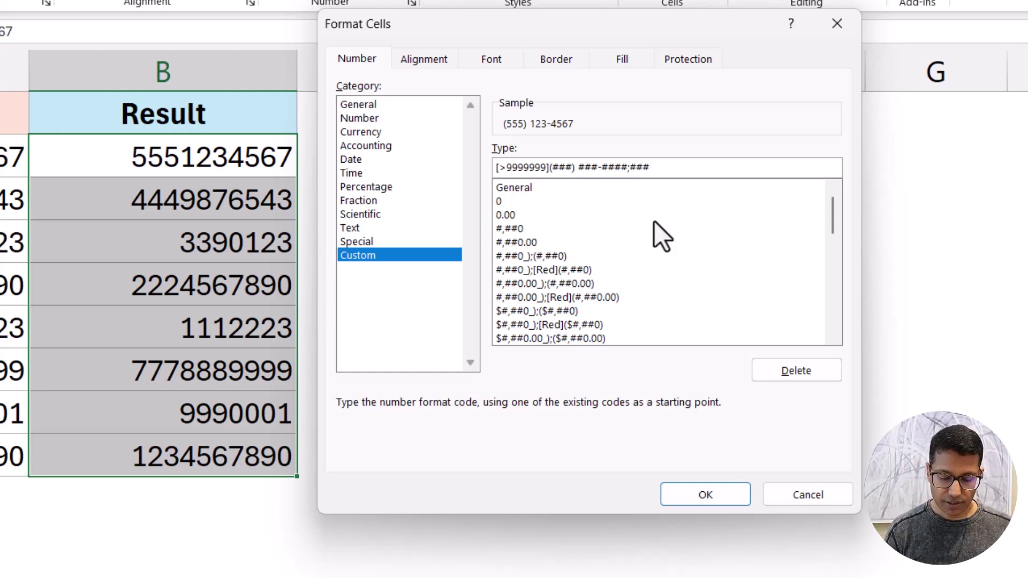
pyautogui.write('-#')
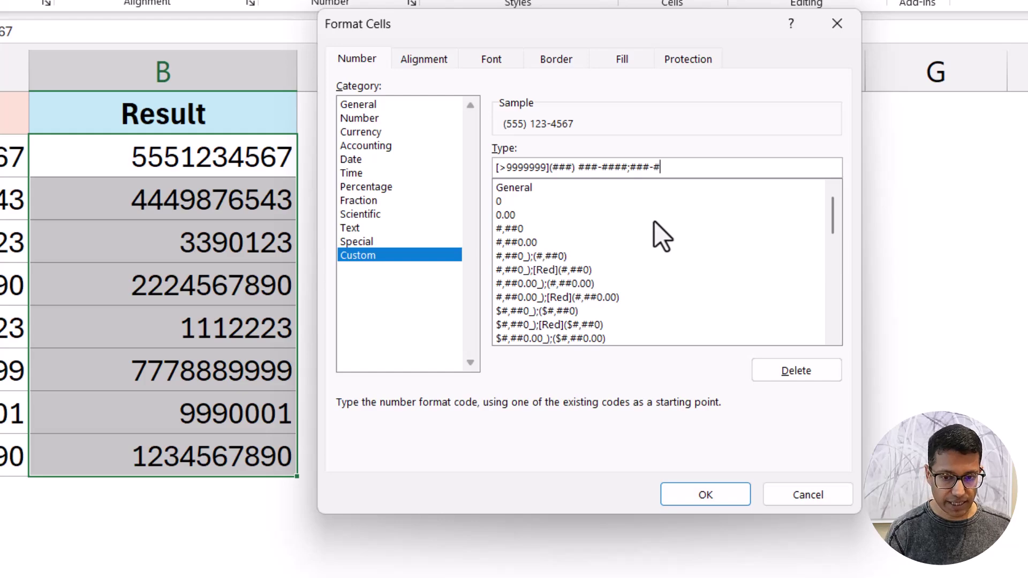
pyautogui.write('###')
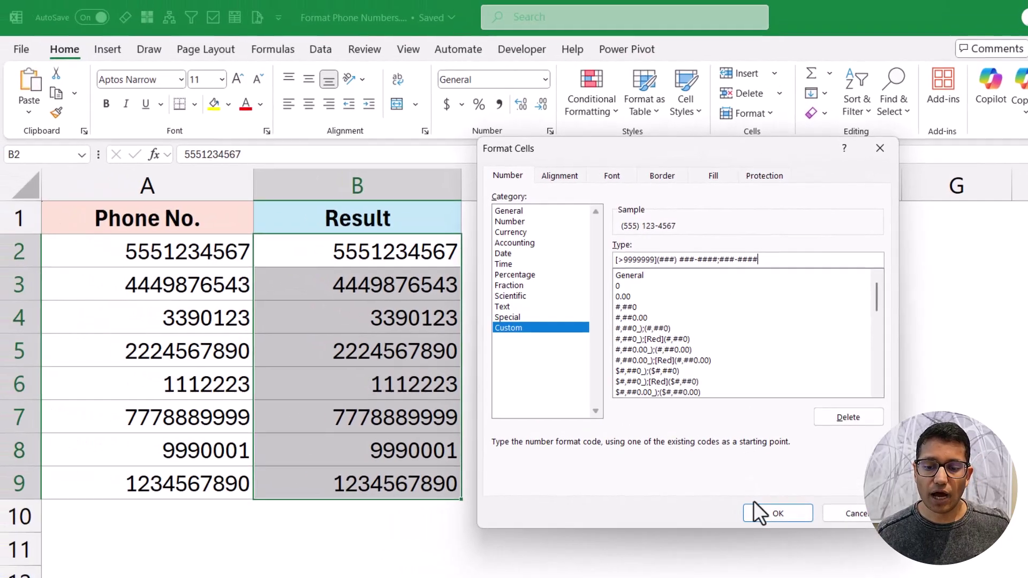
pyautogui.click(759, 513)
pyautogui.click(368, 255)
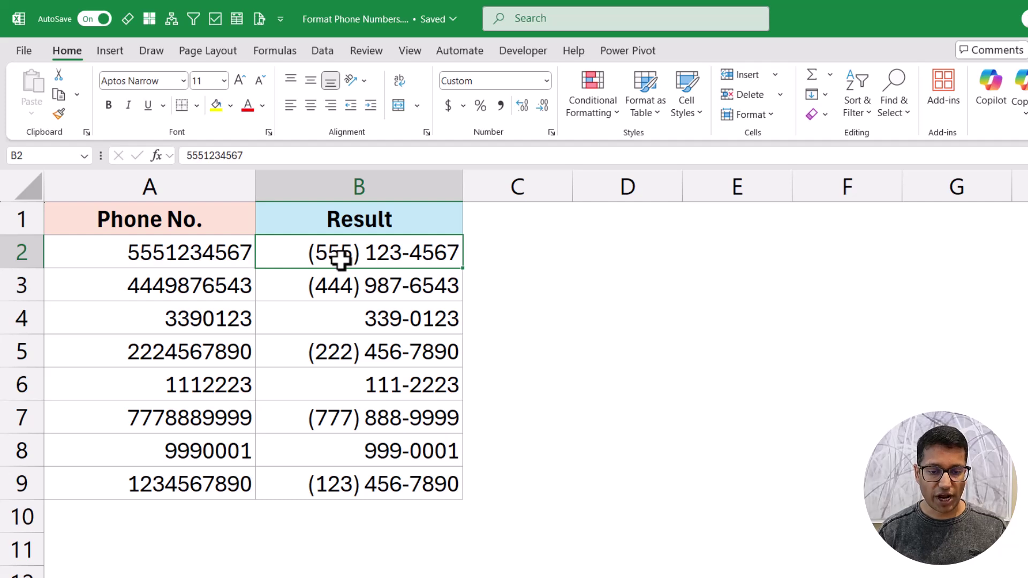
pyautogui.click(363, 324)
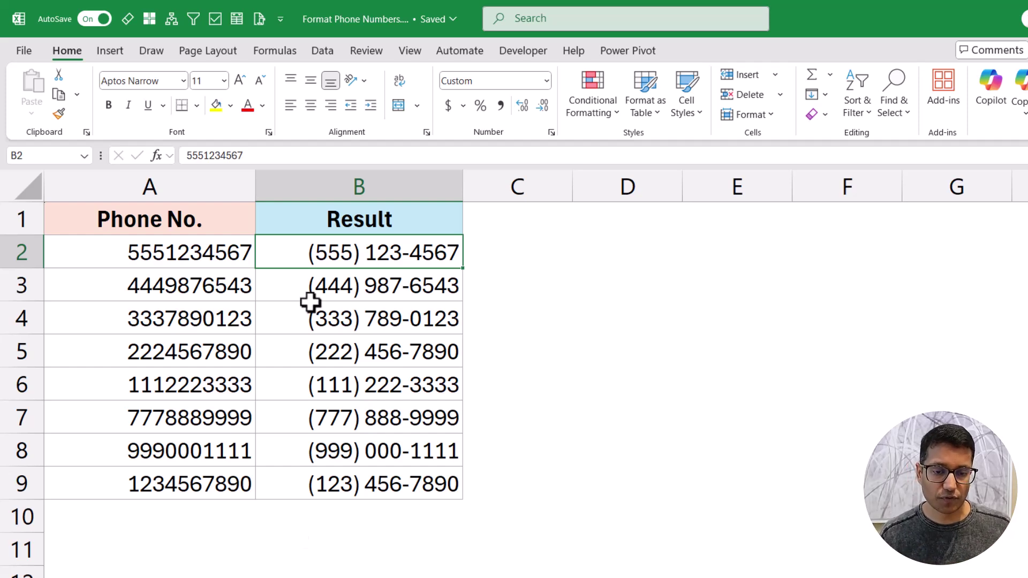
# - Select all eight formatted results in B2:B9
pyautogui.moveTo(332, 252); pyautogui.dragTo(335, 480)
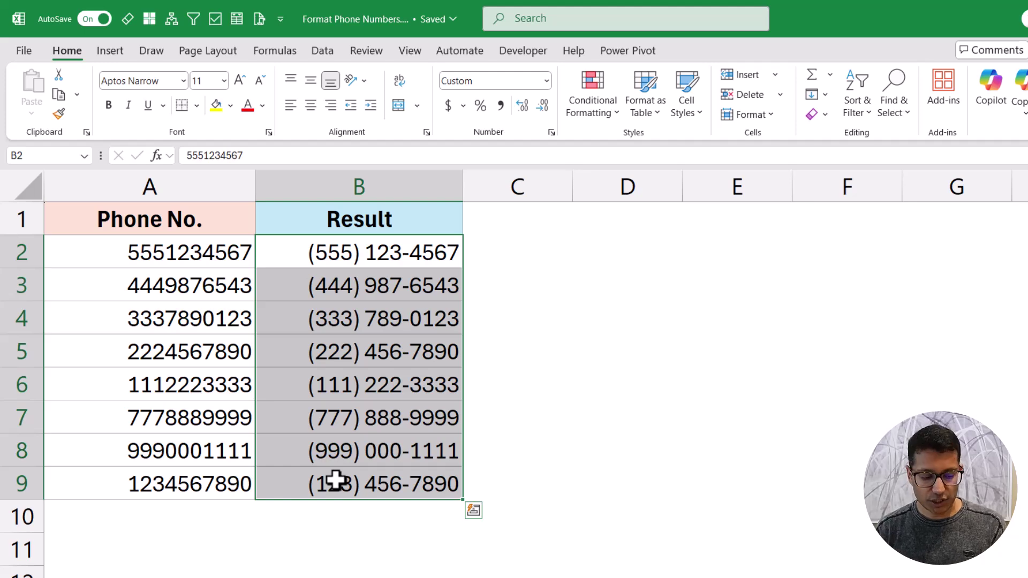
# - Replace the Result column's custom format code with #####-#####
pyautogui.hotkey('ctrl', '1')
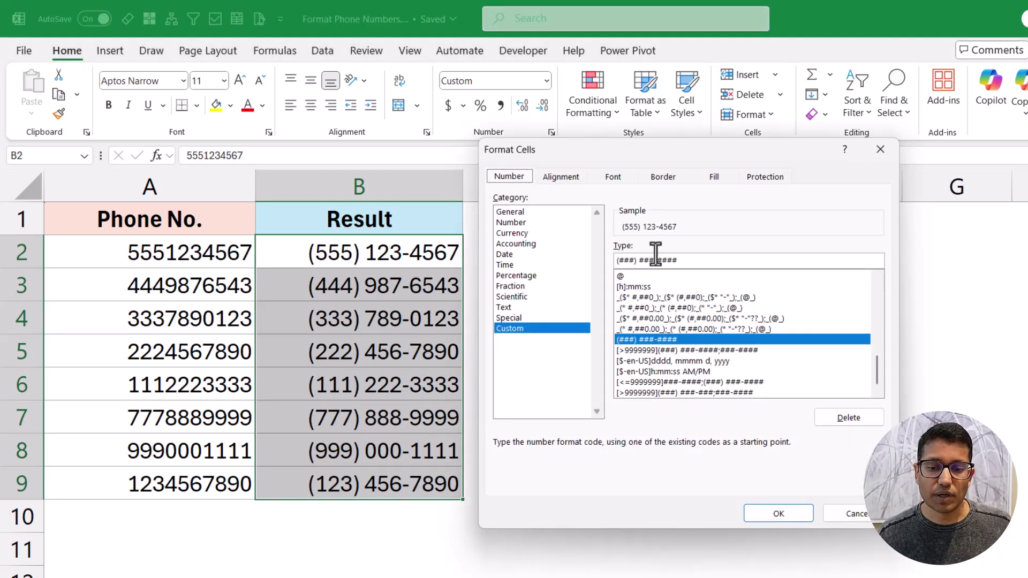
pyautogui.moveTo(644, 260); pyautogui.dragTo(678, 261)
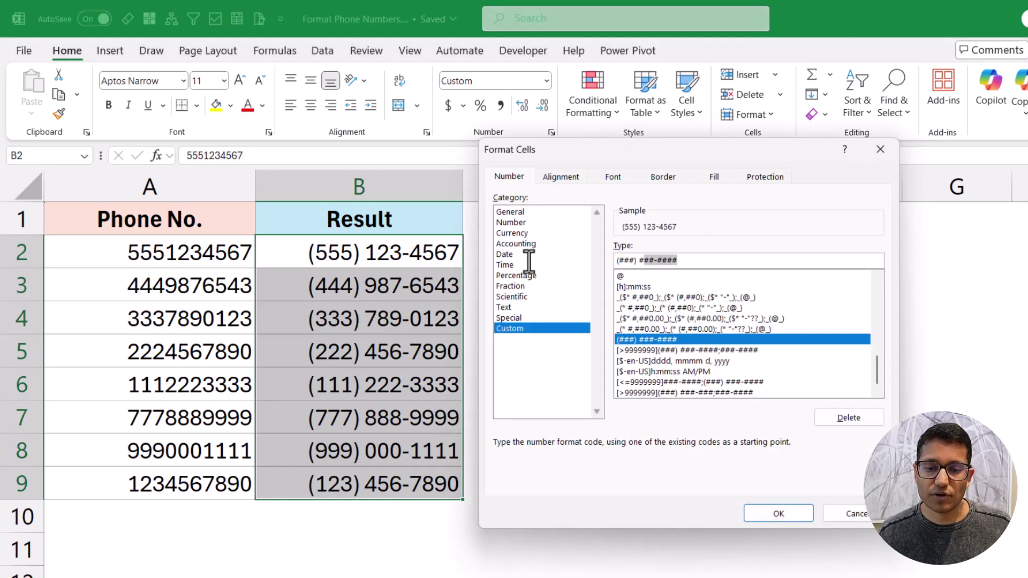
pyautogui.hotkey('ctrl', 'a')
pyautogui.write('#####')
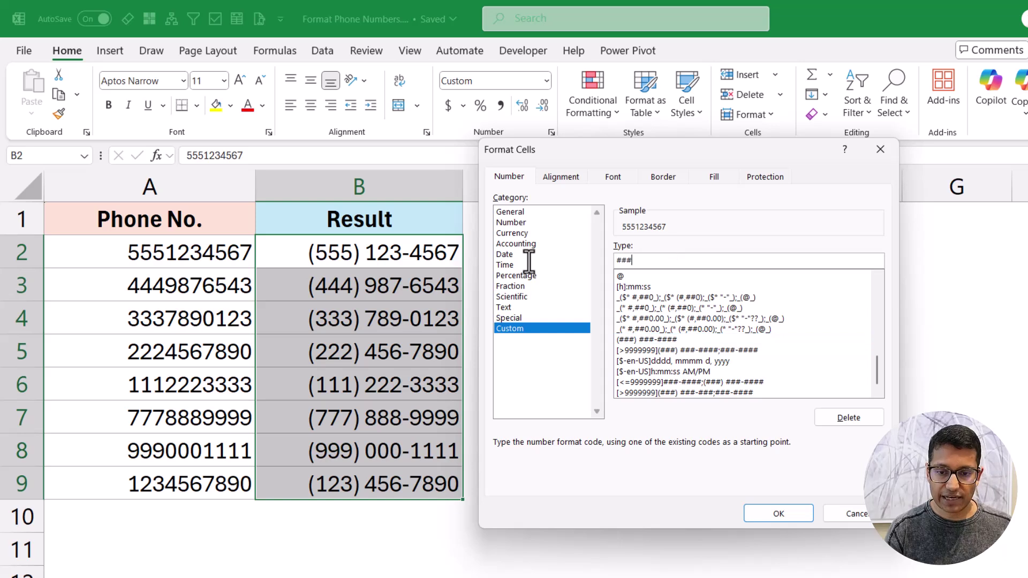
pyautogui.write('-#####')
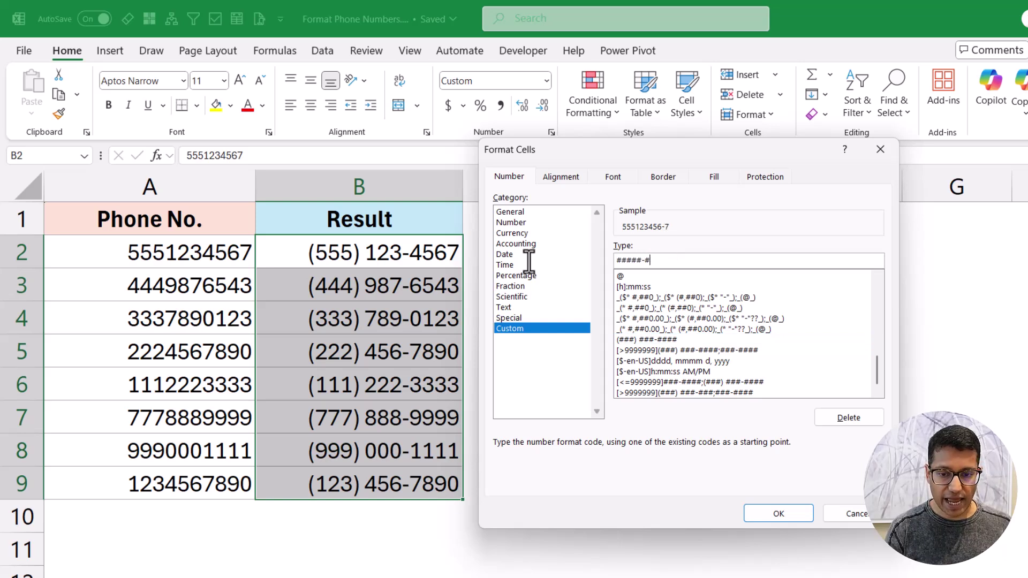
pyautogui.click(771, 517)
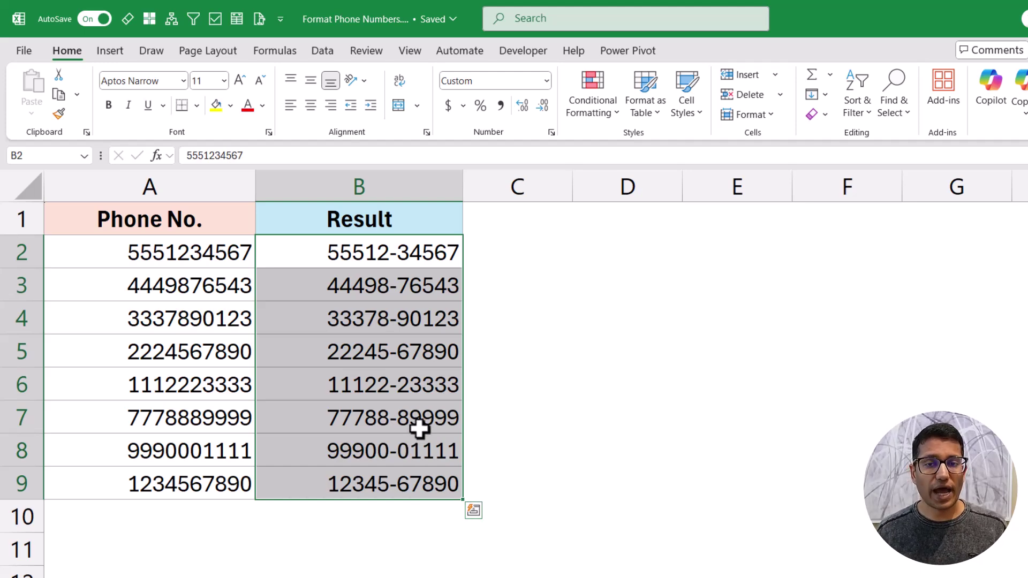
# - Prefix the custom format code with +91, making it +91 #####-#####
pyautogui.hotkey('ctrl', '1')
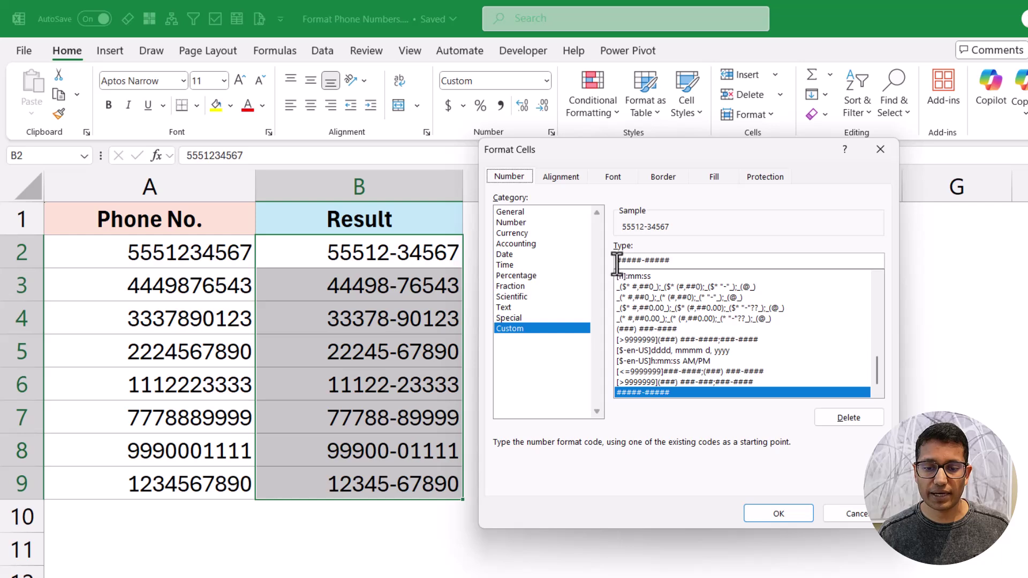
pyautogui.click(617, 260)
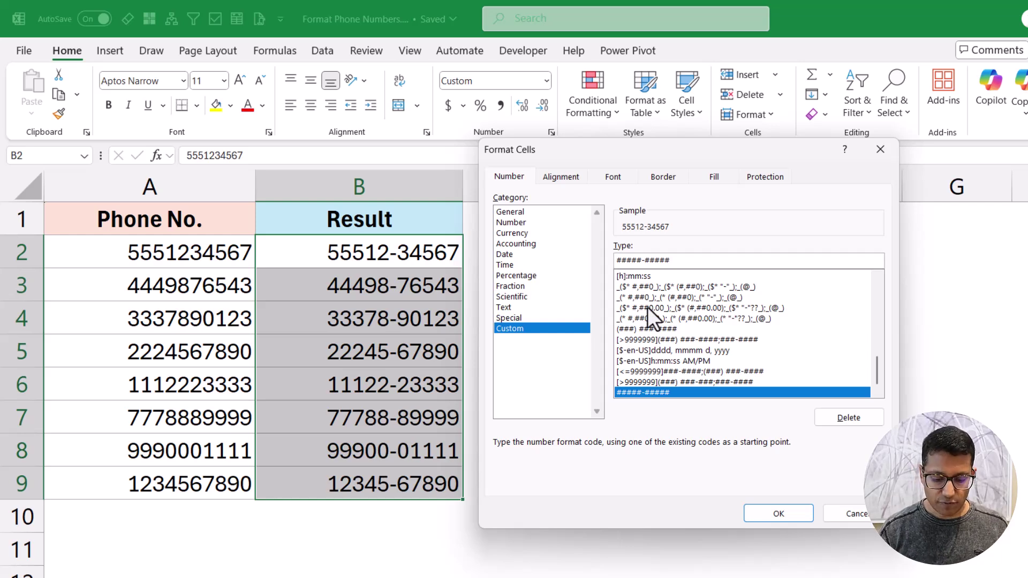
pyautogui.write('+91')
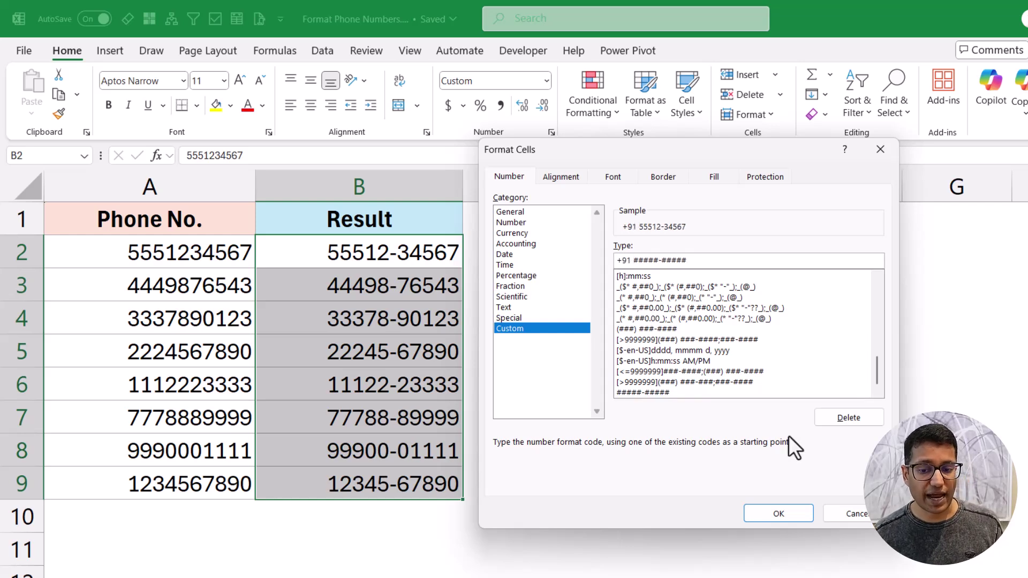
pyautogui.click(784, 517)
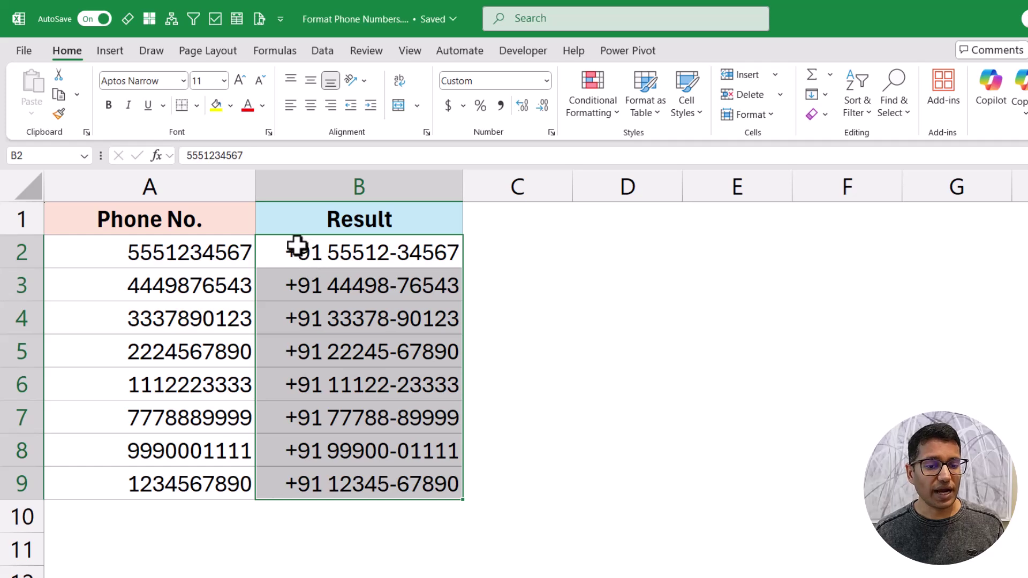
# - Check B2's underlying unformatted number in the formula bar, then reselect B2:B9
pyautogui.click(345, 255)
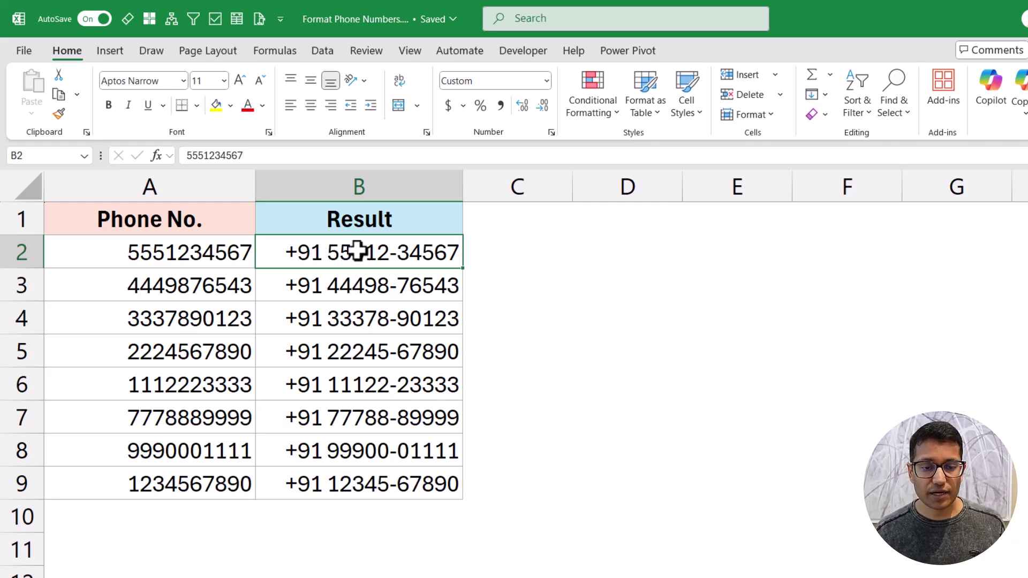
pyautogui.moveTo(185, 156); pyautogui.dragTo(225, 156)
pyautogui.click(259, 156)
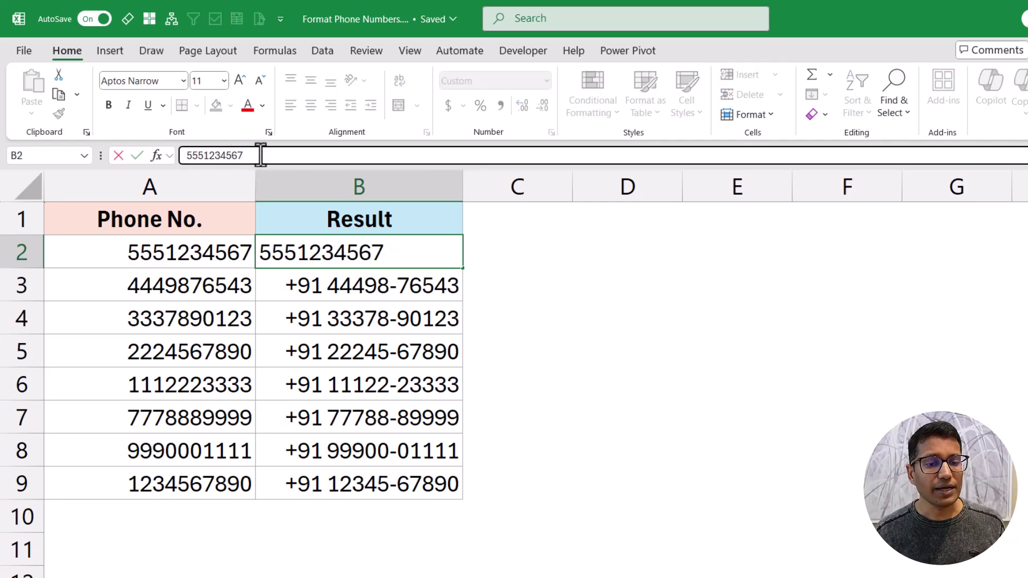
pyautogui.press('Escape')
pyautogui.click(227, 242)
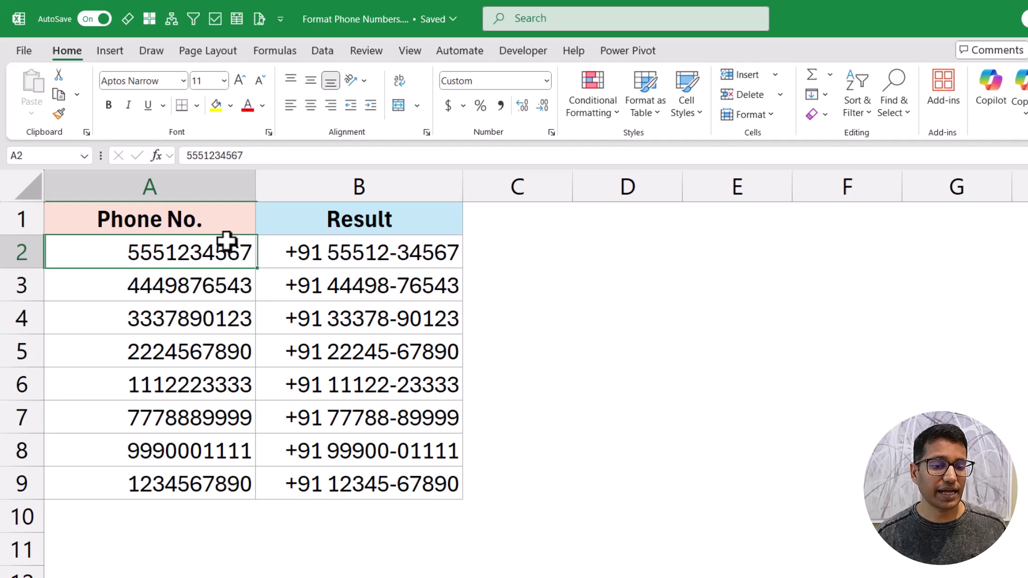
pyautogui.click(325, 252)
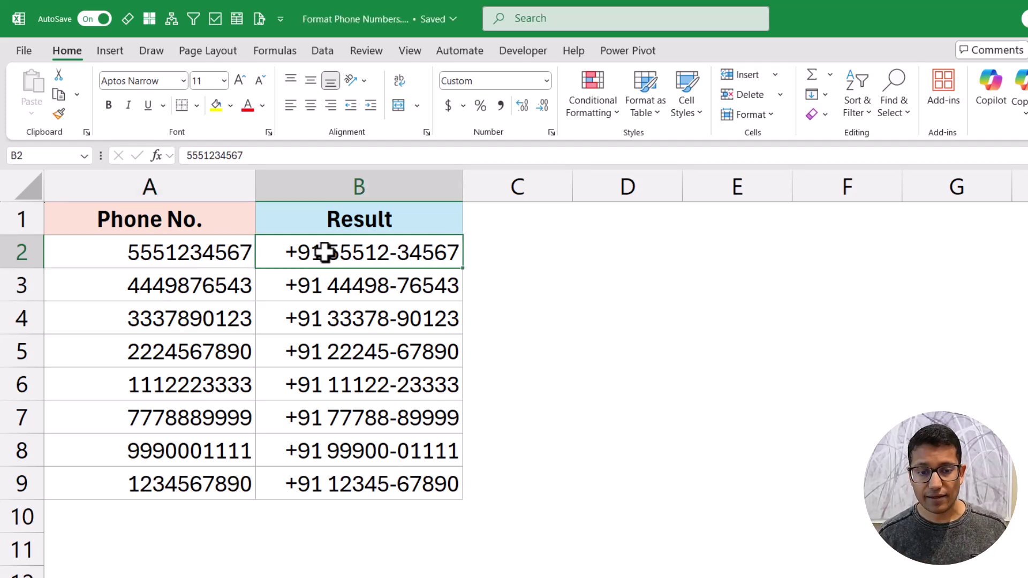
pyautogui.moveTo(325, 251); pyautogui.dragTo(321, 471)
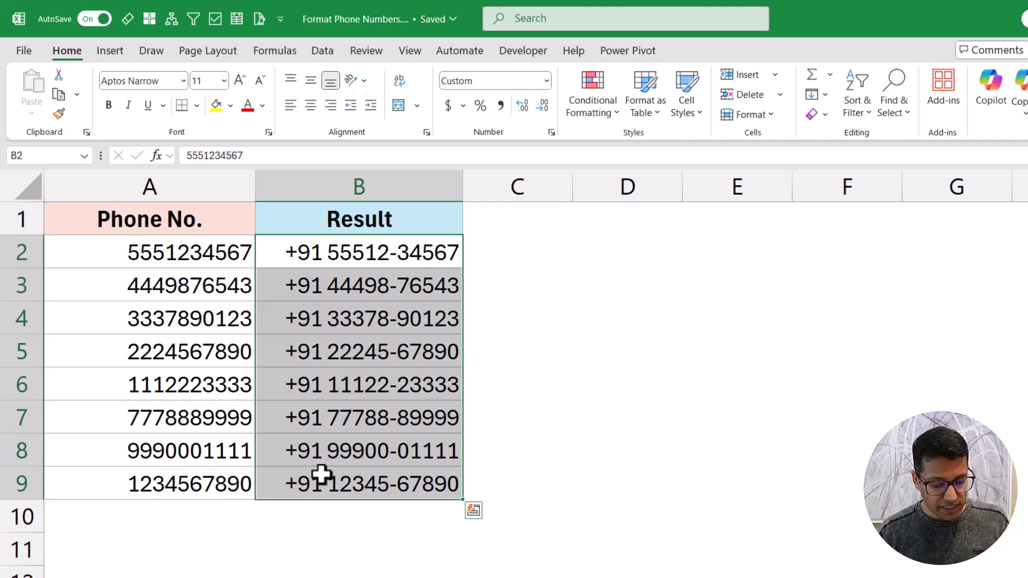
# - Change the Result format to +1 (###) ###-####, then select the original numbers in column A
pyautogui.hotkey('ctrl', '1')
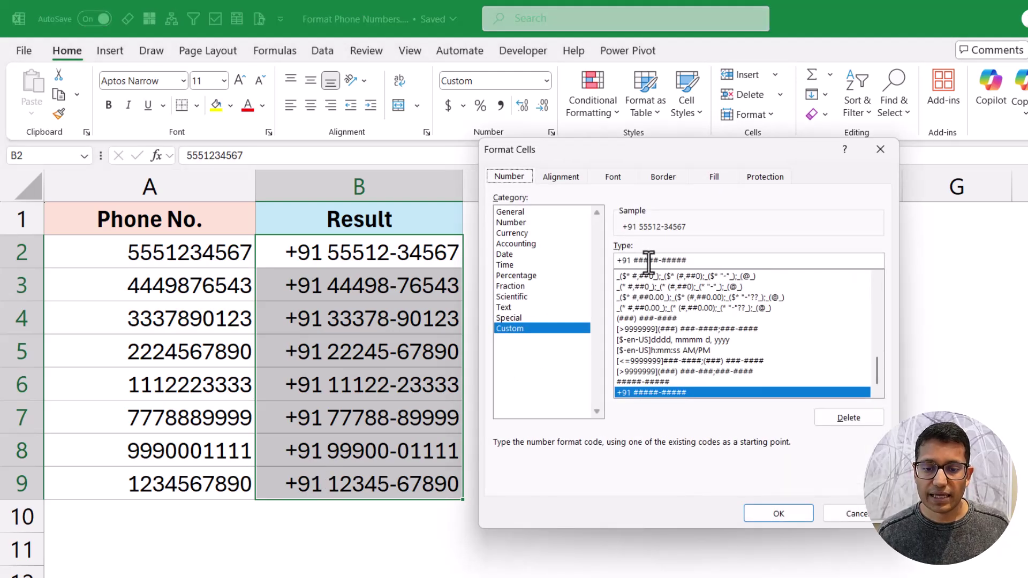
pyautogui.moveTo(685, 260); pyautogui.dragTo(585, 259)
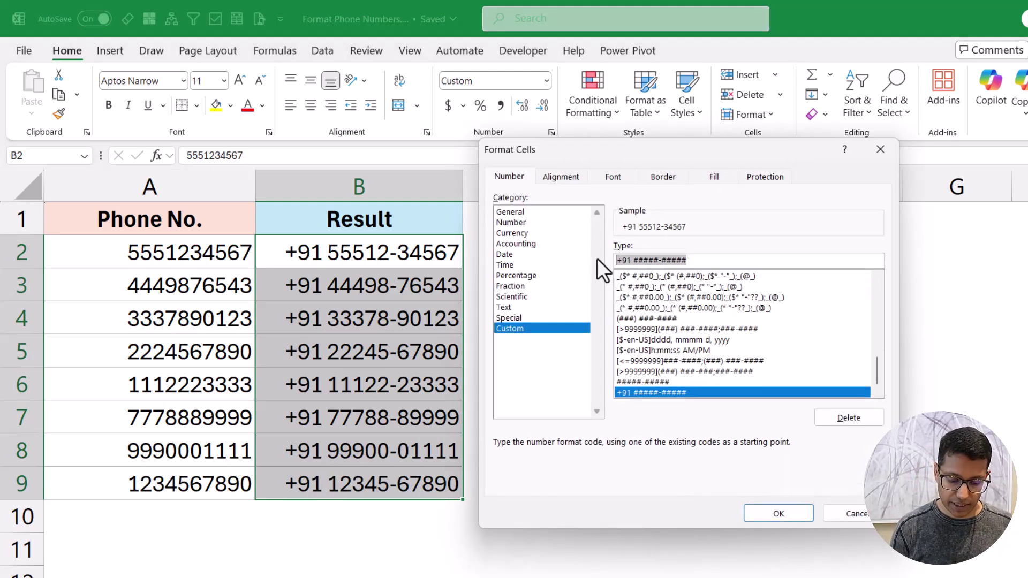
pyautogui.write('(')
pyautogui.write('###) #')
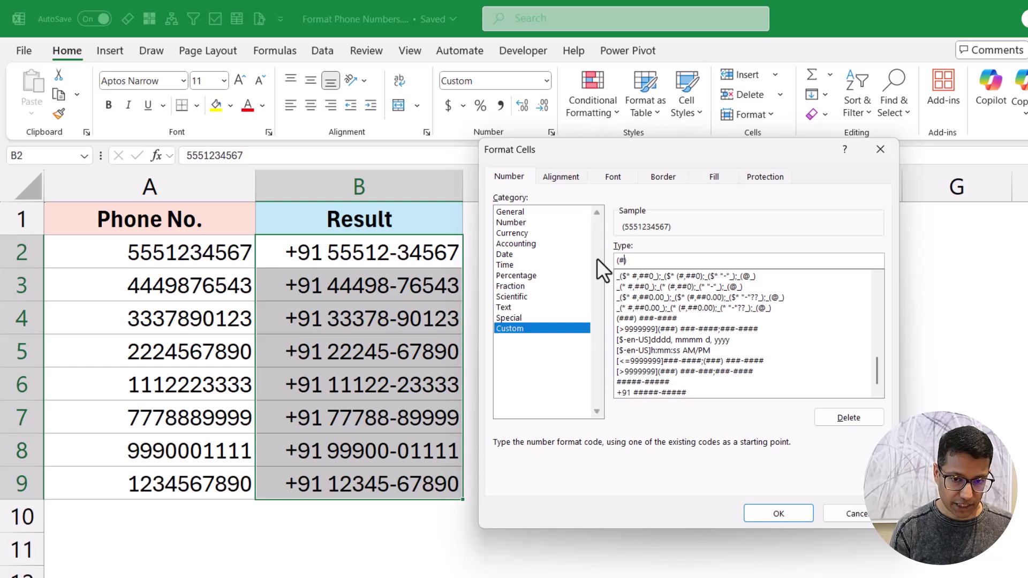
pyautogui.write('##-####')
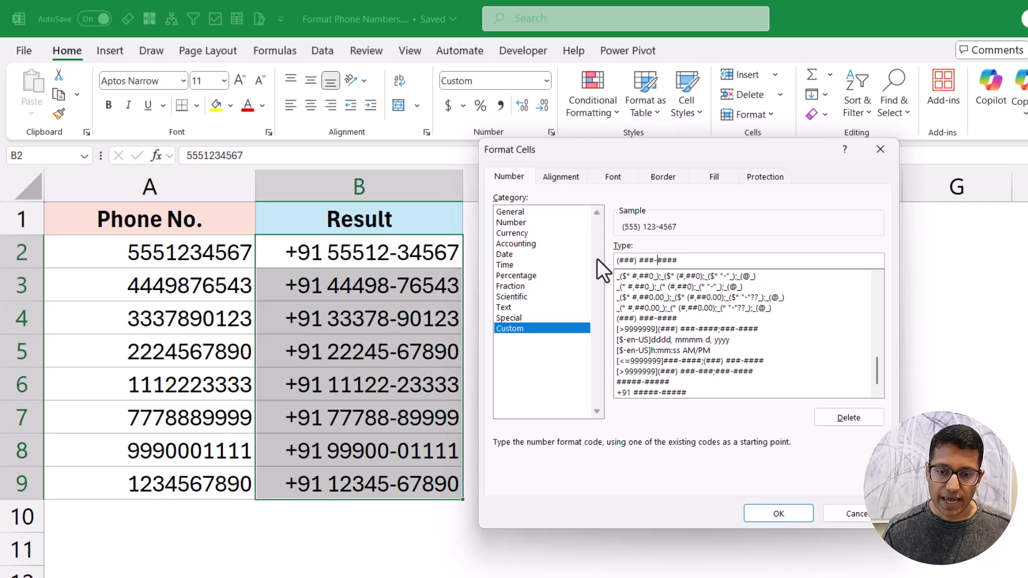
pyautogui.write('+1')
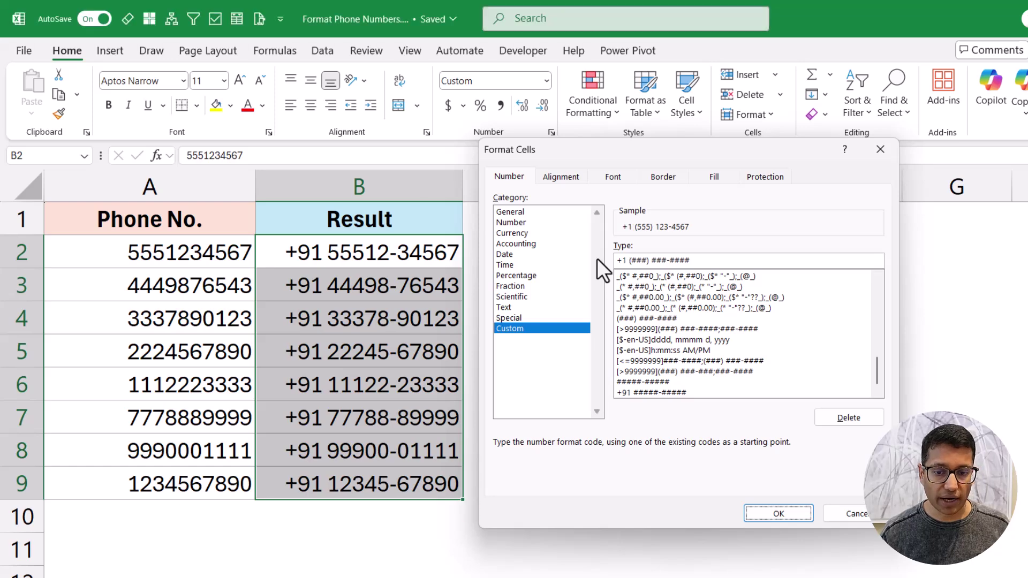
pyautogui.press('Return')
pyautogui.moveTo(389, 250); pyautogui.dragTo(378, 474)
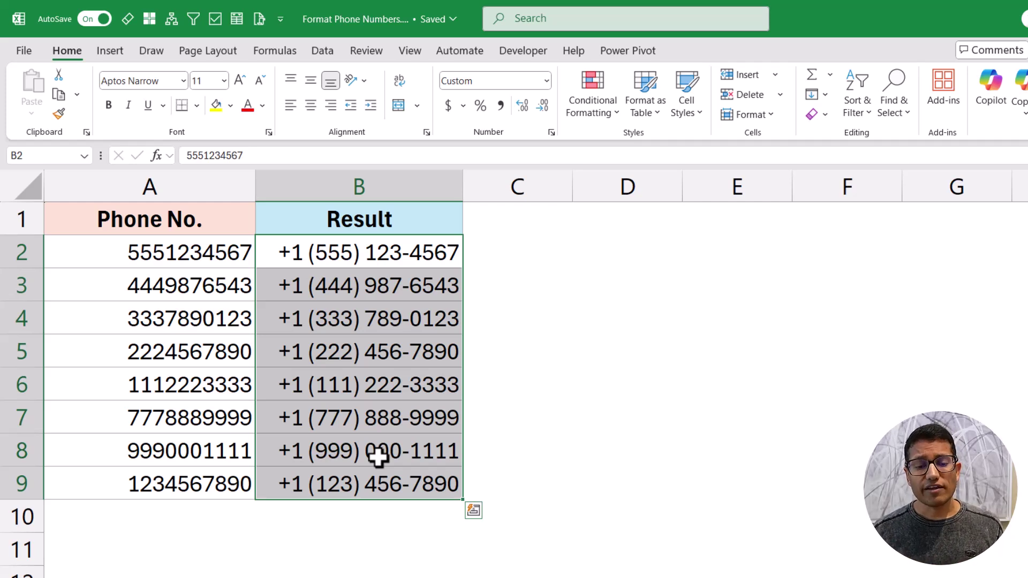
pyautogui.moveTo(145, 259); pyautogui.dragTo(153, 484)
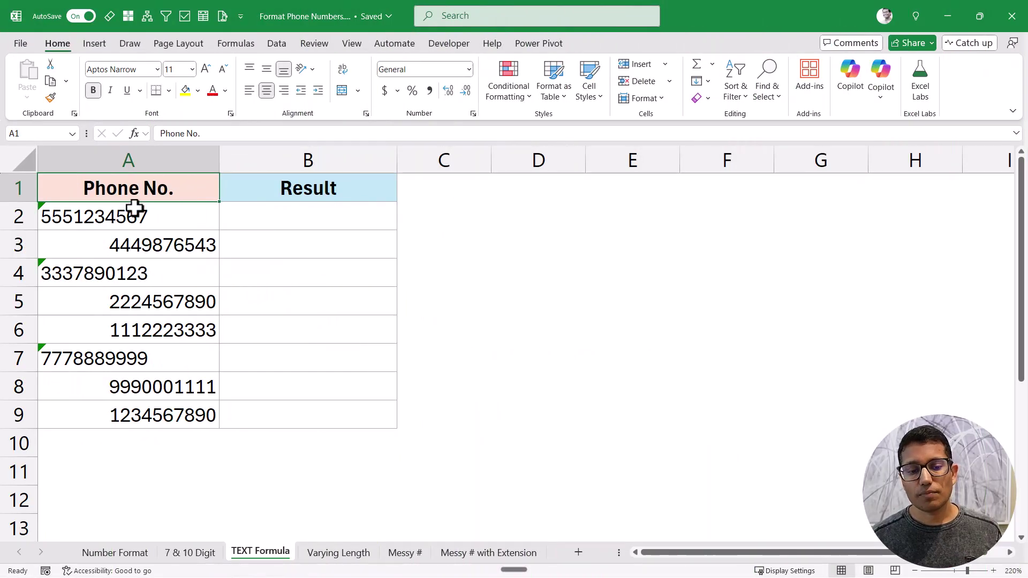
# - Confirm A2 is stored as text and select the raw phone numbers in A2:A9
pyautogui.click(165, 218)
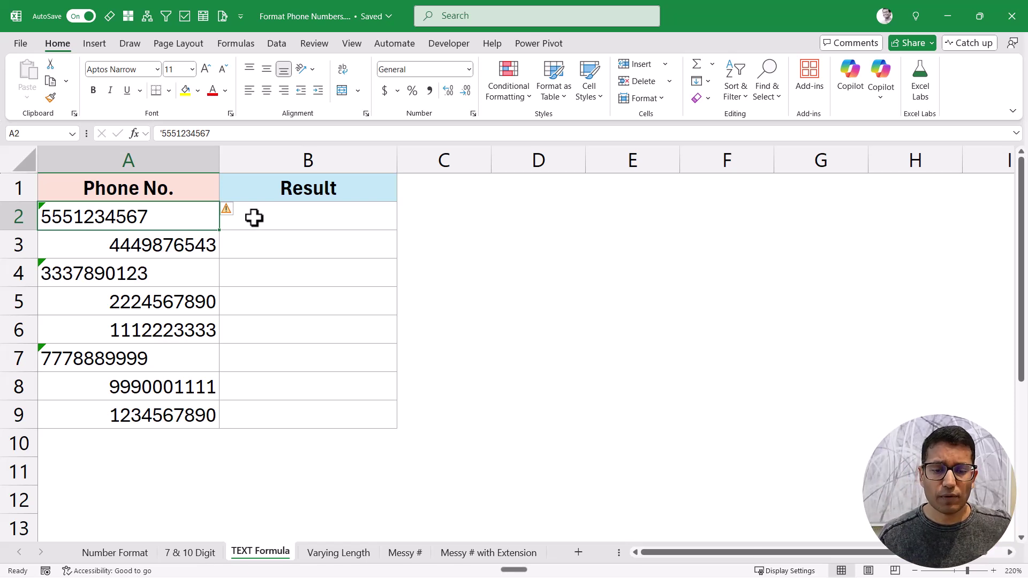
pyautogui.moveTo(192, 220); pyautogui.dragTo(177, 414)
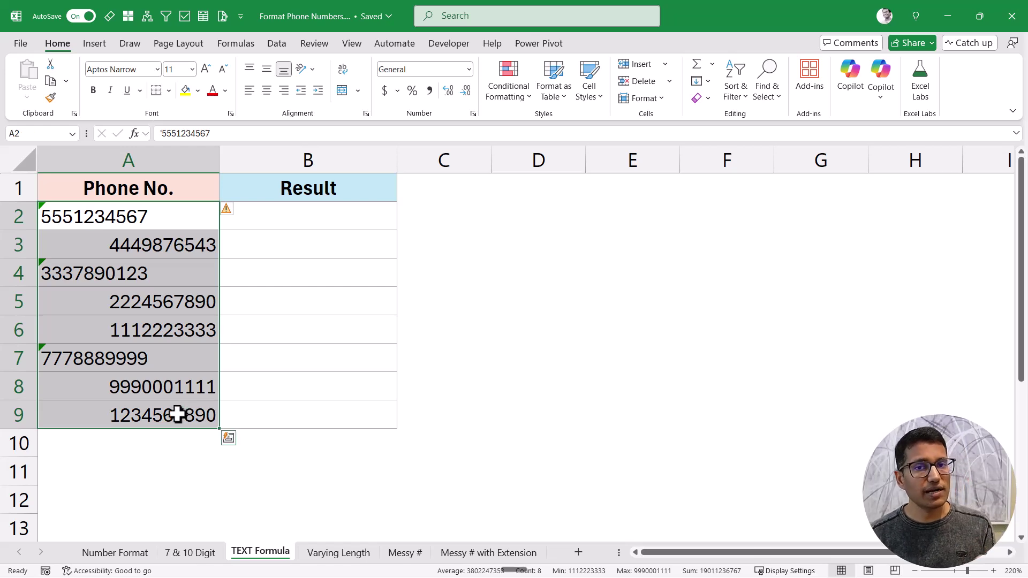
# - Enter =TEXT(A2:A9,"(###) ###-####") in B2 so formatted numbers spill down the Result column
pyautogui.click(297, 219)
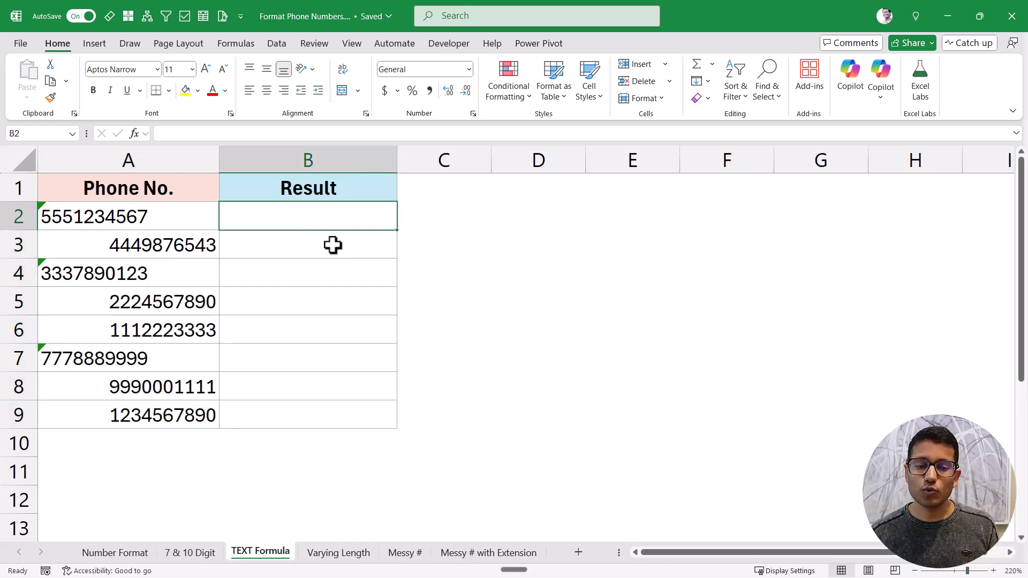
pyautogui.write('=text')
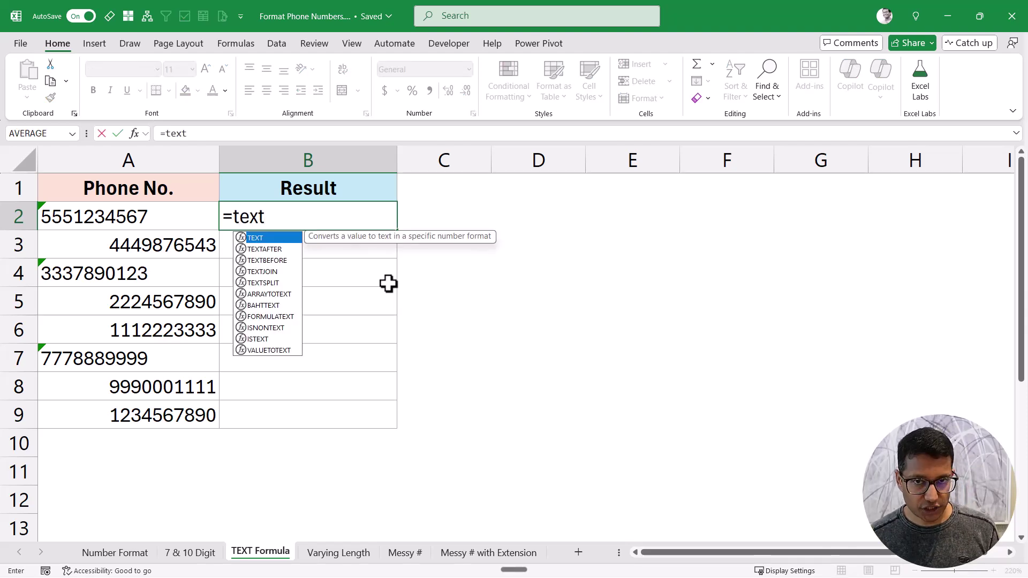
pyautogui.press('Tab')
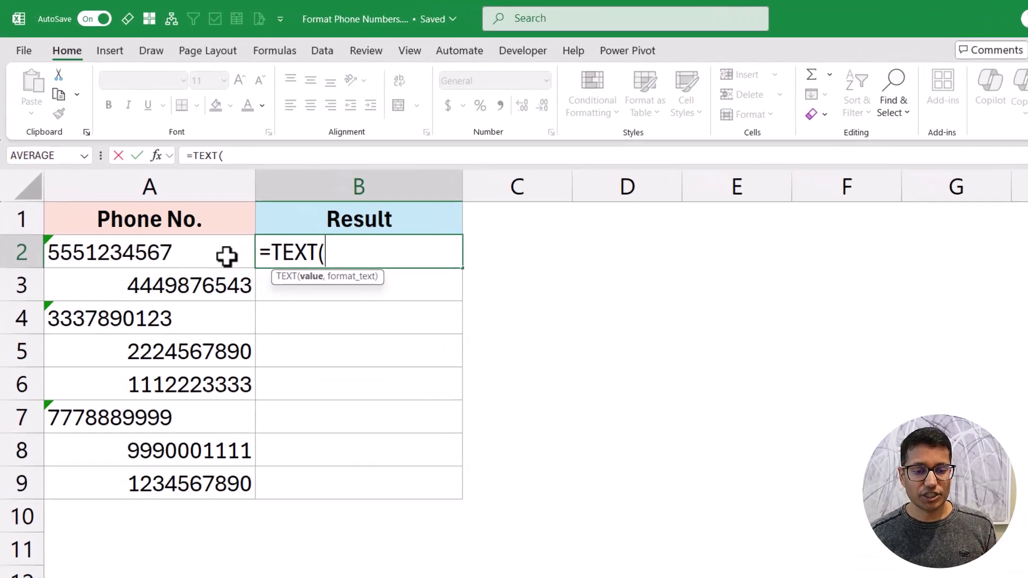
pyautogui.moveTo(226, 256); pyautogui.dragTo(211, 483)
pyautogui.write(',')
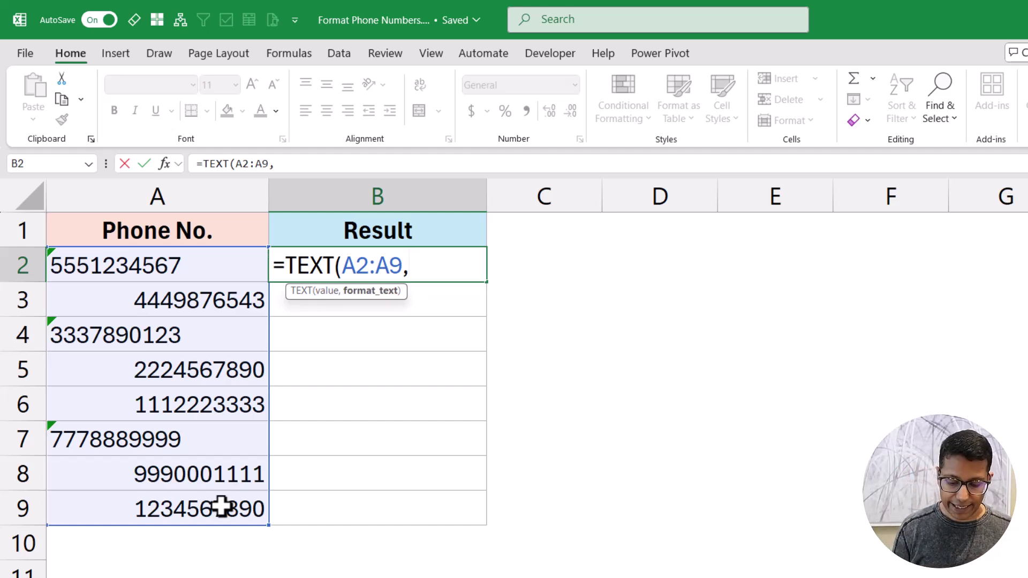
pyautogui.write('"")')
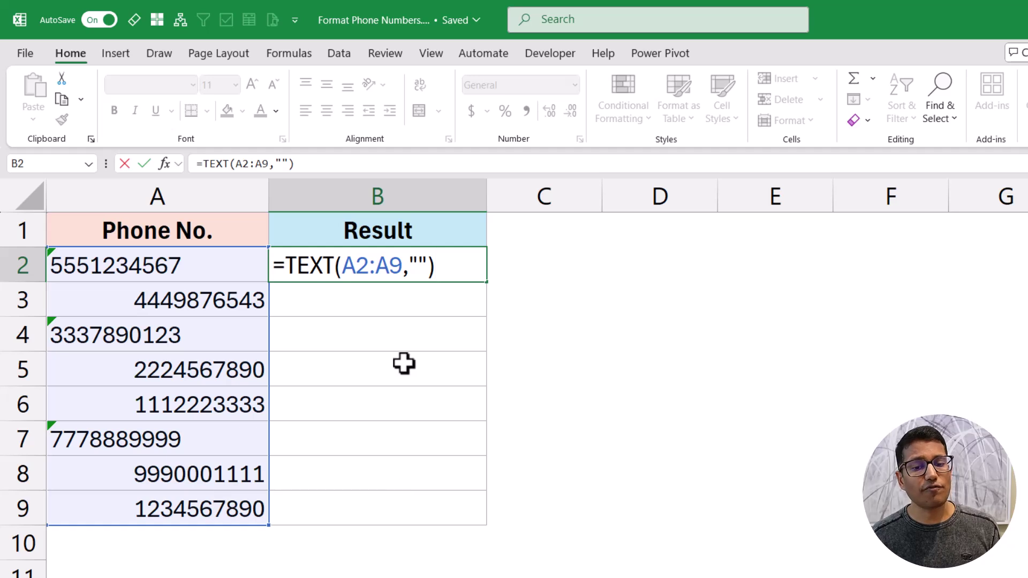
pyautogui.click(417, 270)
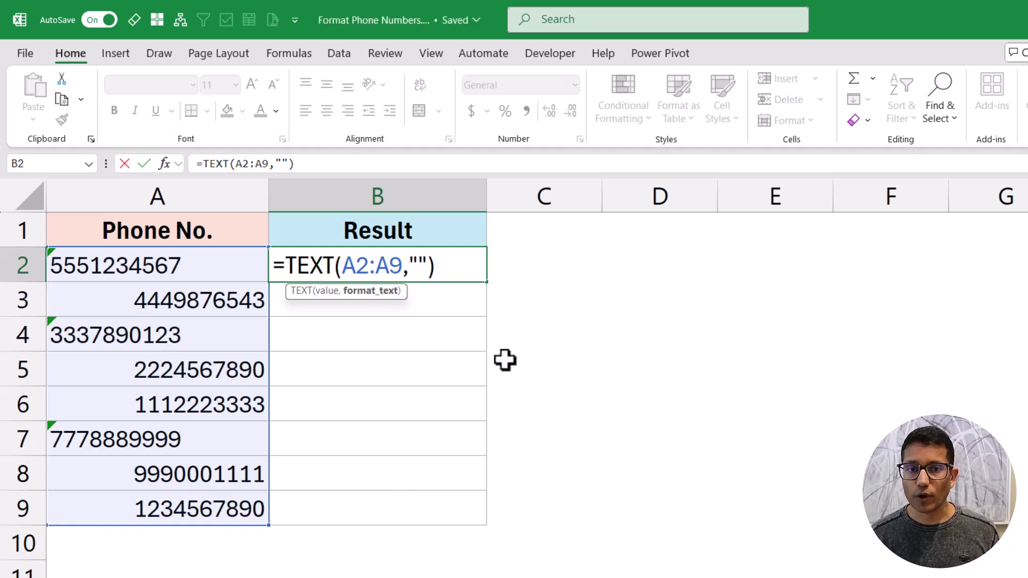
pyautogui.write('()')
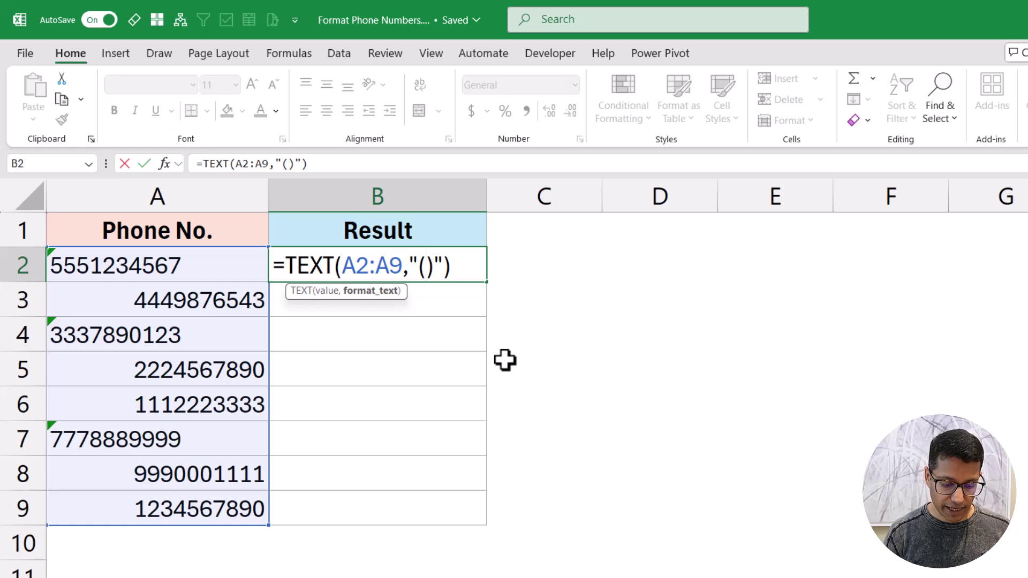
pyautogui.write('###')
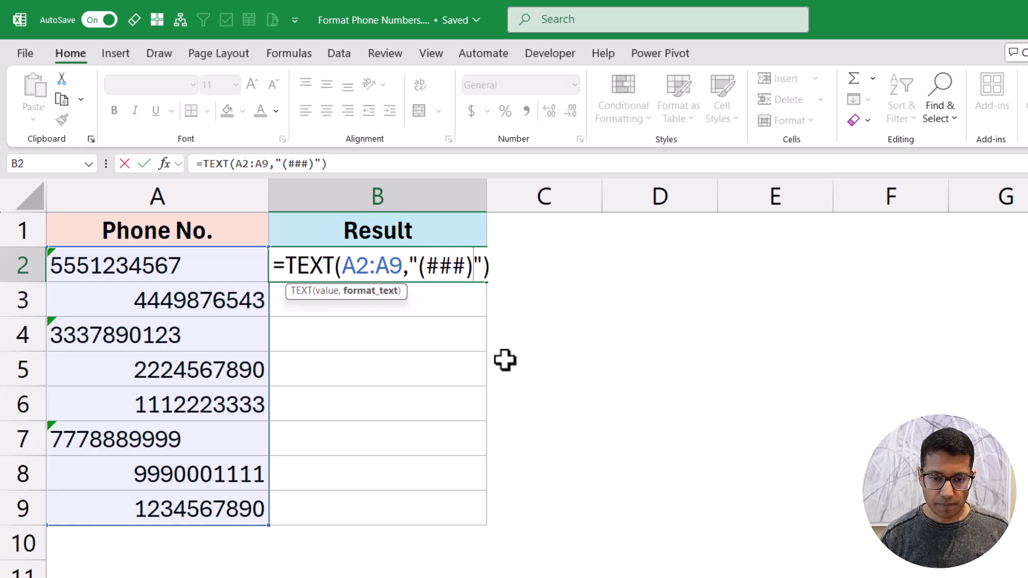
pyautogui.write(' ###-####')
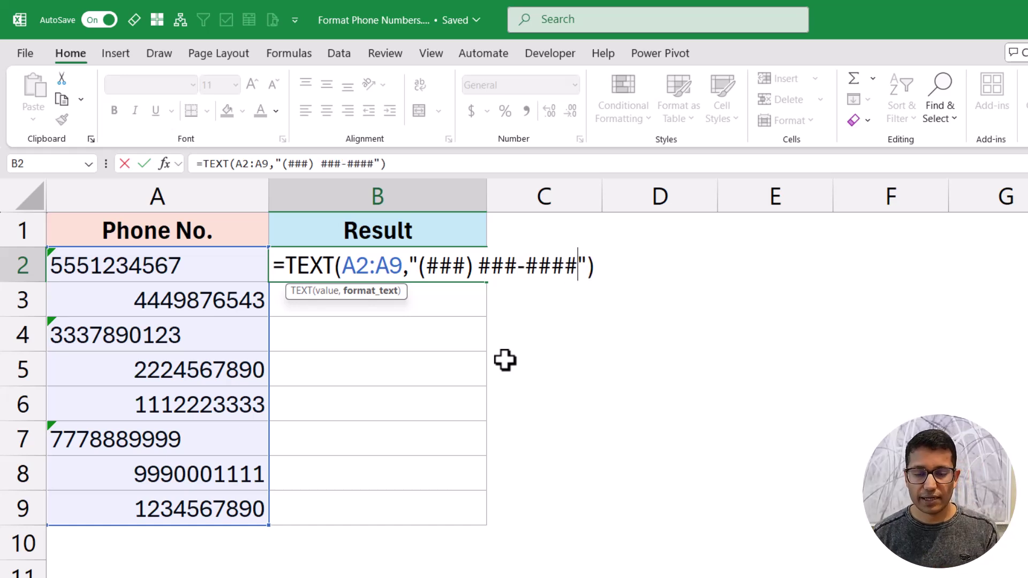
pyautogui.press('Return')
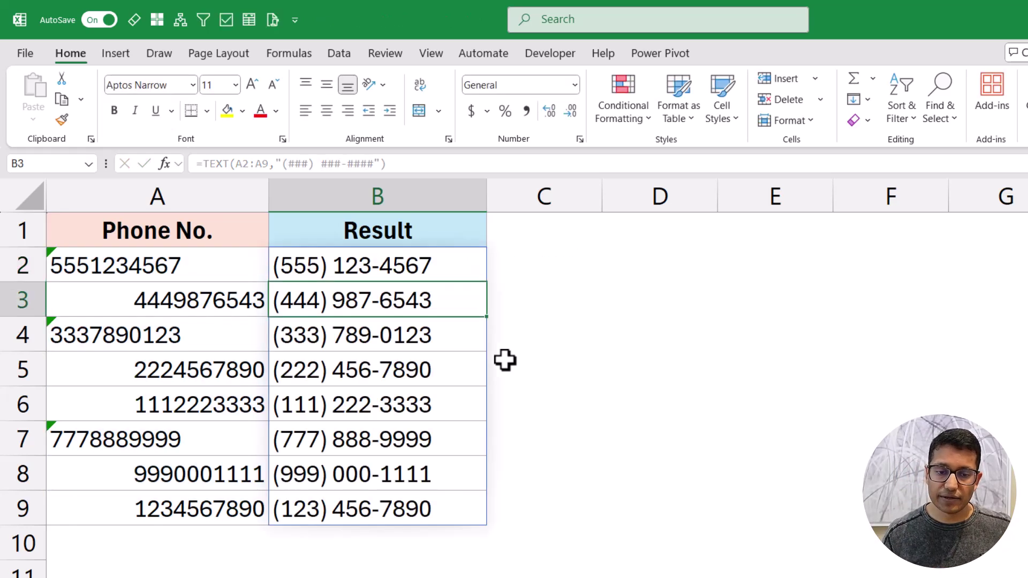
pyautogui.press('Up')
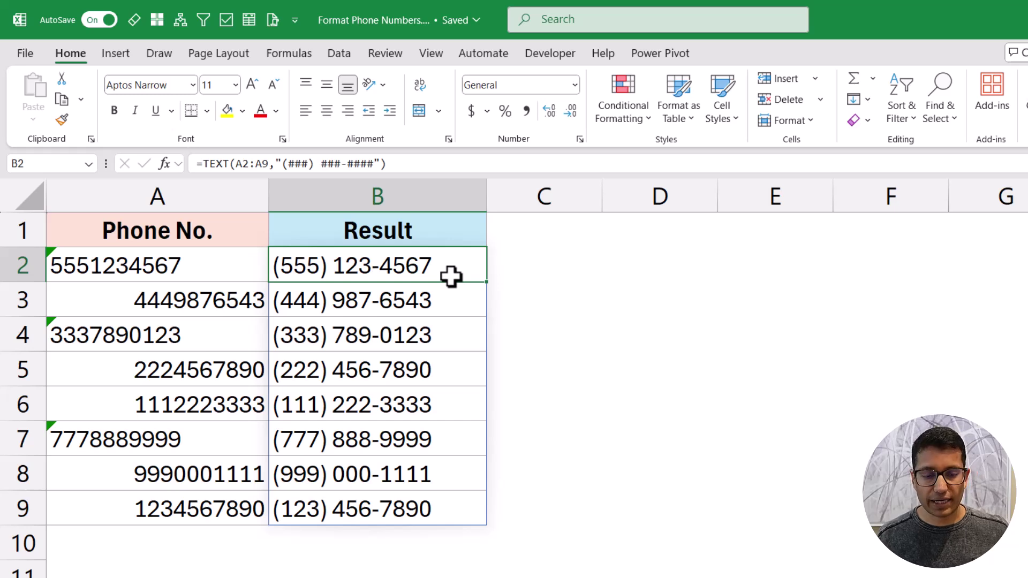
# - Add a +1 prefix to B2's TEXT format so results read +1 (###) ###-####
pyautogui.click(231, 265)
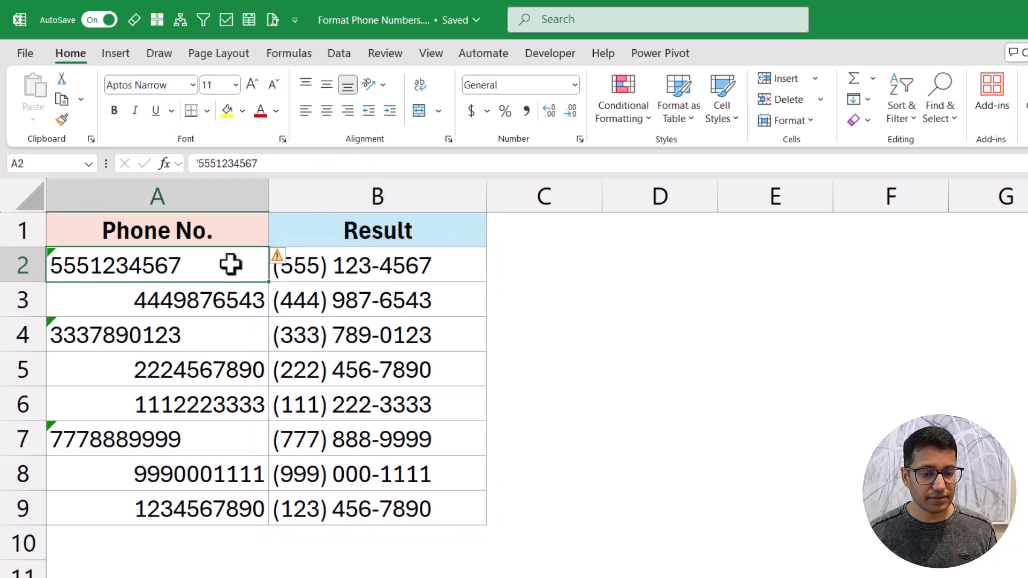
pyautogui.click(225, 301)
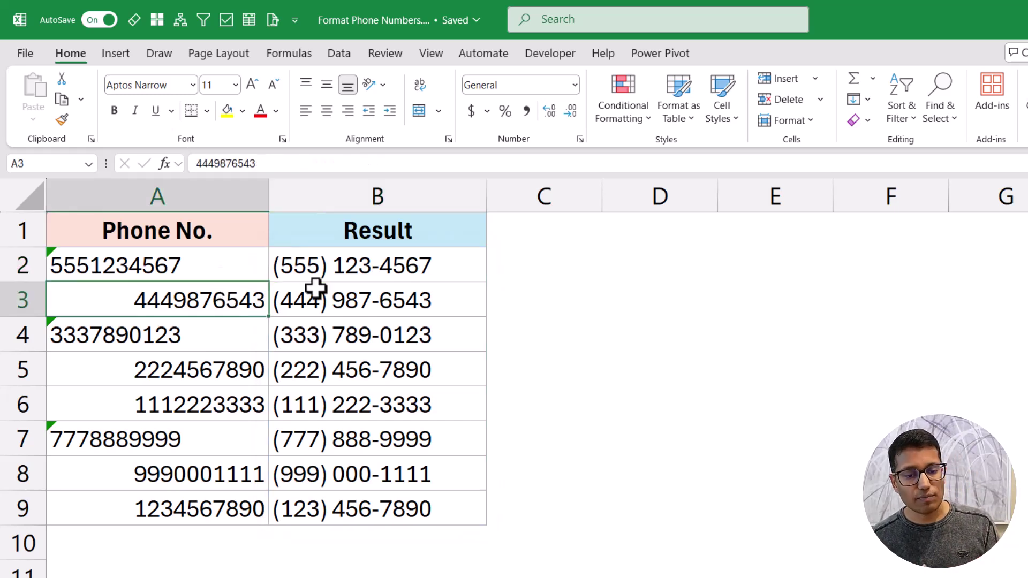
pyautogui.click(356, 266)
pyautogui.doubleClick(356, 266)
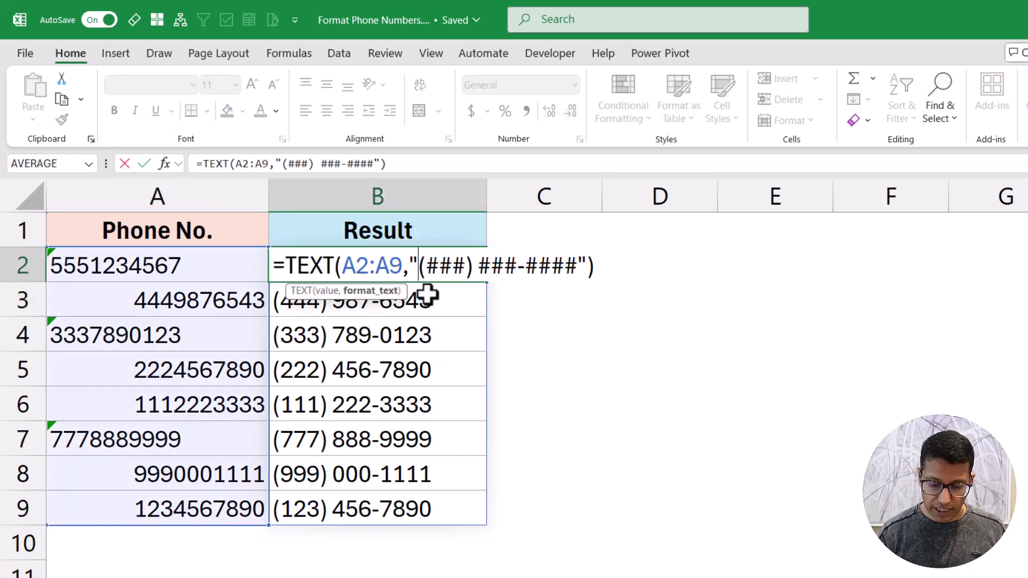
pyautogui.write('+1')
pyautogui.hotkey('ctrl', 'Return')
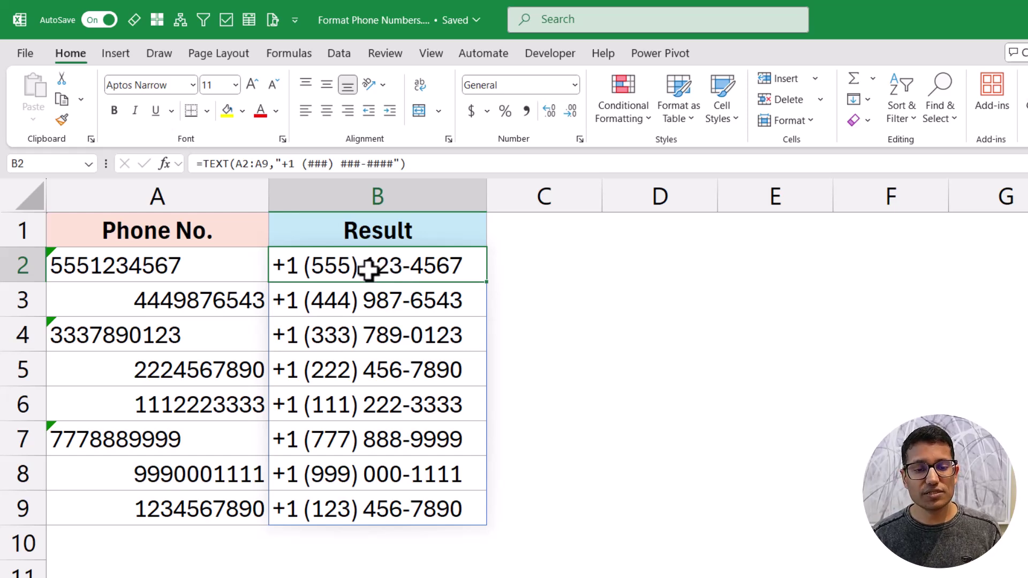
# - Paste B2:B9 into E2:E9 as plain values, and confirm E2 holds text rather than a formula
pyautogui.moveTo(365, 266); pyautogui.dragTo(361, 498)
pyautogui.hotkey('ctrl', 'c')
pyautogui.press('Right')
pyautogui.press('Right')
pyautogui.press('Right')
pyautogui.hotkey('ctrl', 'v')
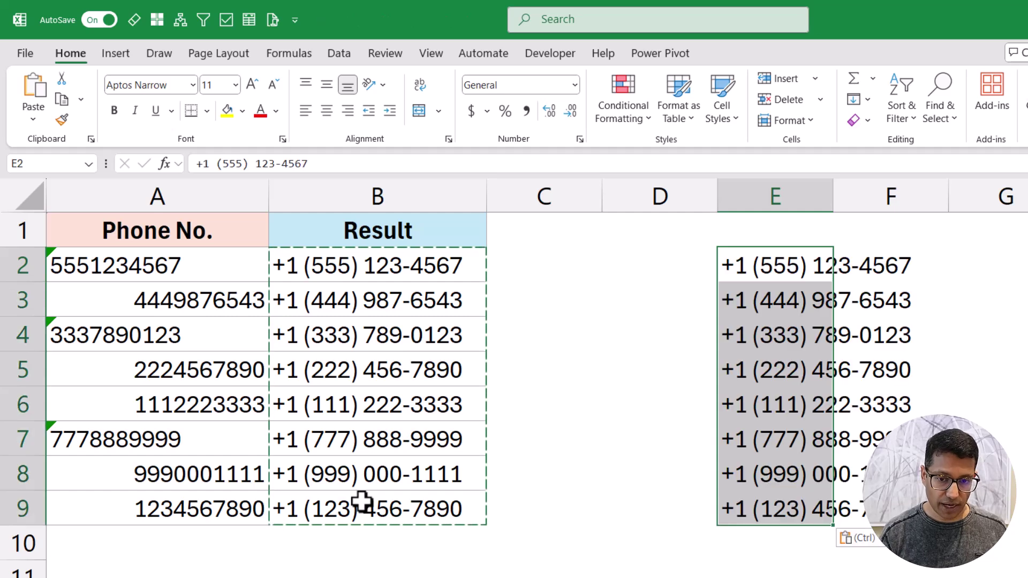
pyautogui.press('Up')
pyautogui.press('Down')
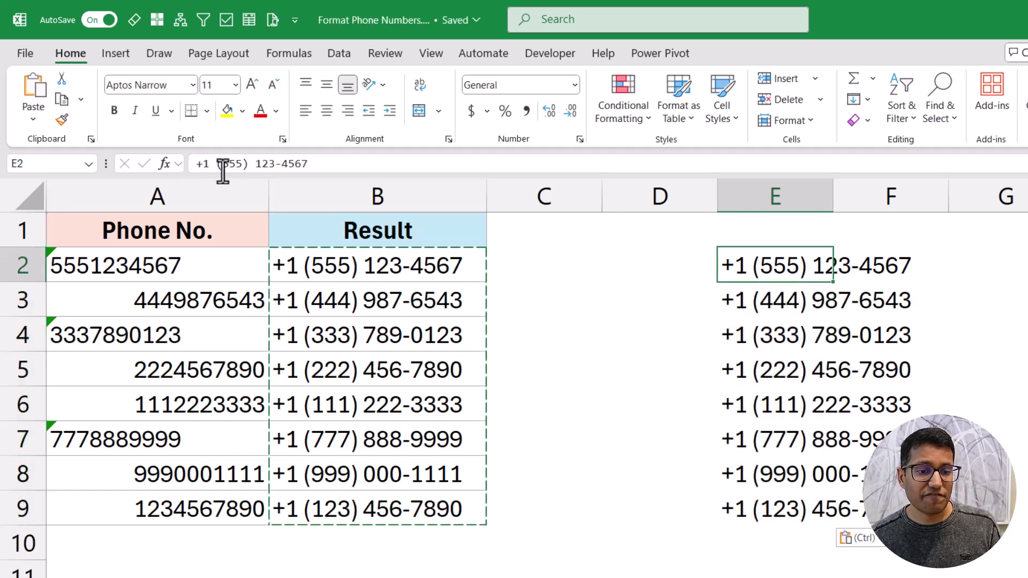
pyautogui.moveTo(197, 164); pyautogui.dragTo(340, 165)
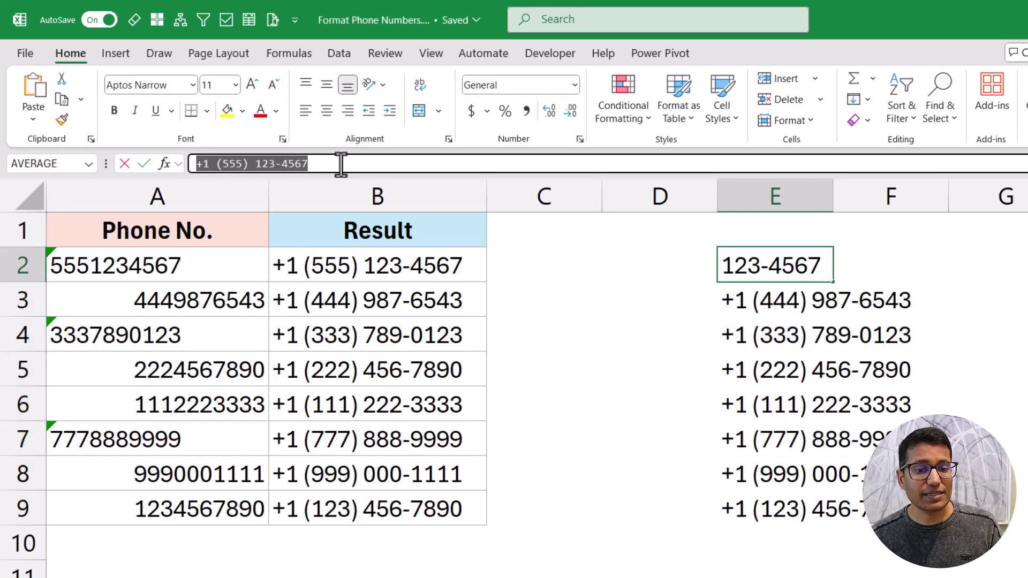
pyautogui.click(367, 268)
pyautogui.moveTo(740, 277); pyautogui.dragTo(747, 499)
pyautogui.click(410, 272)
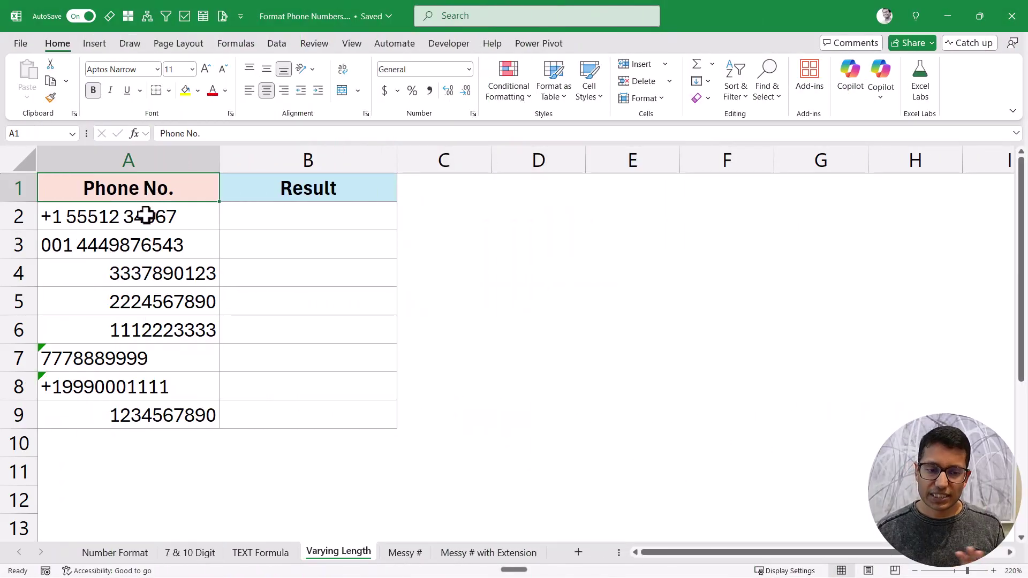
pyautogui.click(160, 217)
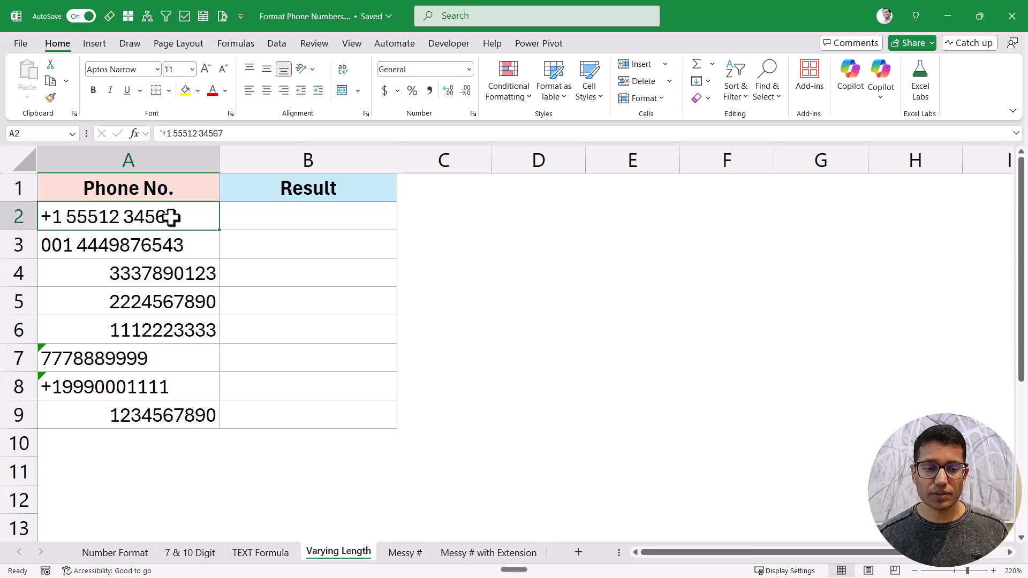
pyautogui.moveTo(156, 230); pyautogui.dragTo(159, 237)
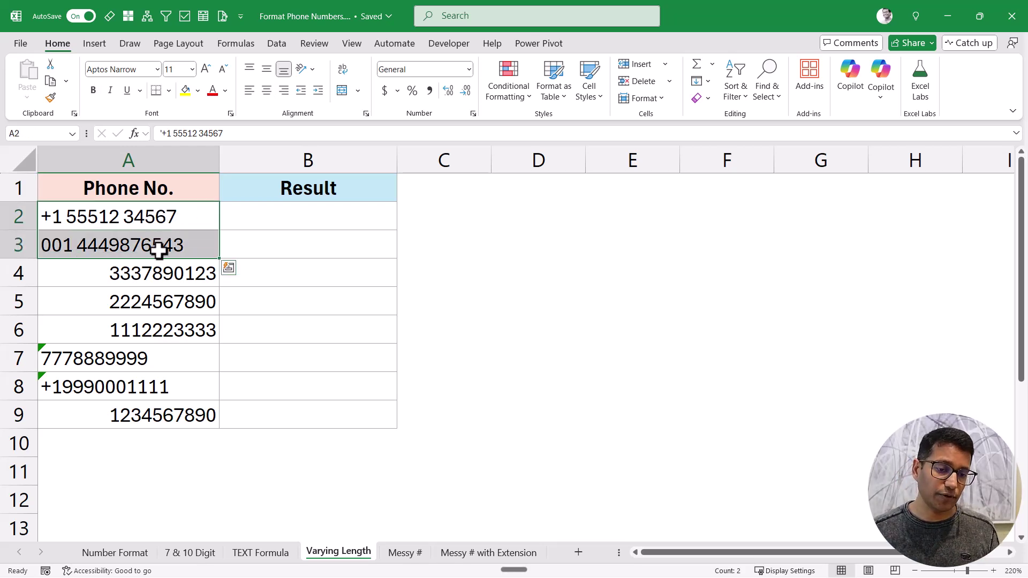
pyautogui.moveTo(150, 274); pyautogui.dragTo(148, 321)
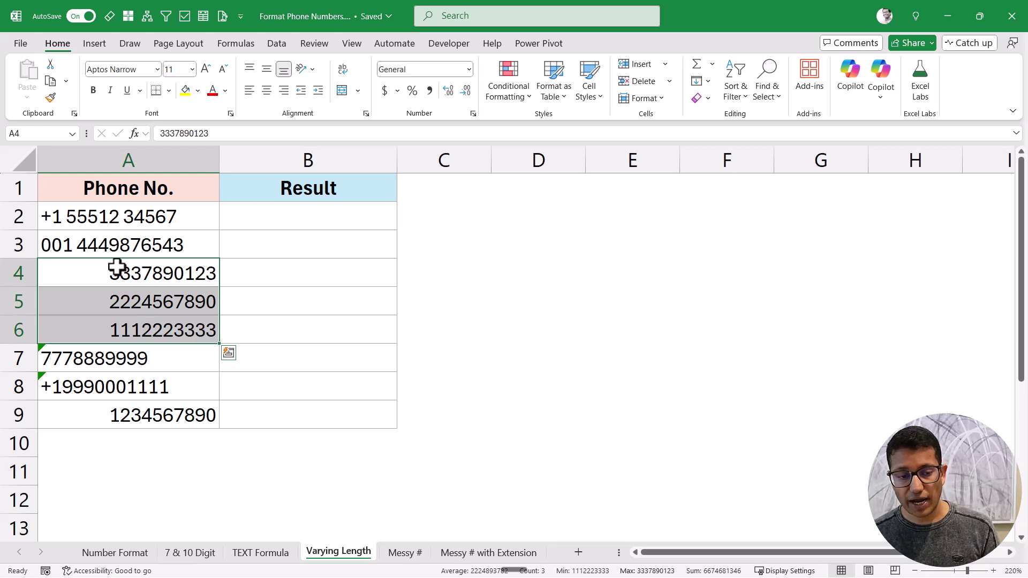
pyautogui.click(61, 219)
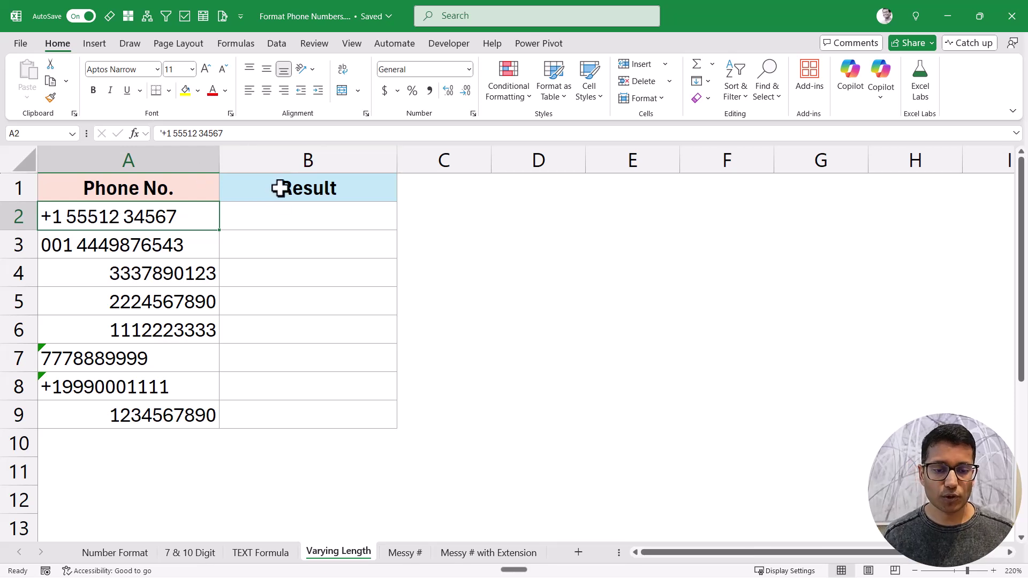
pyautogui.click(287, 217)
pyautogui.write('=subs')
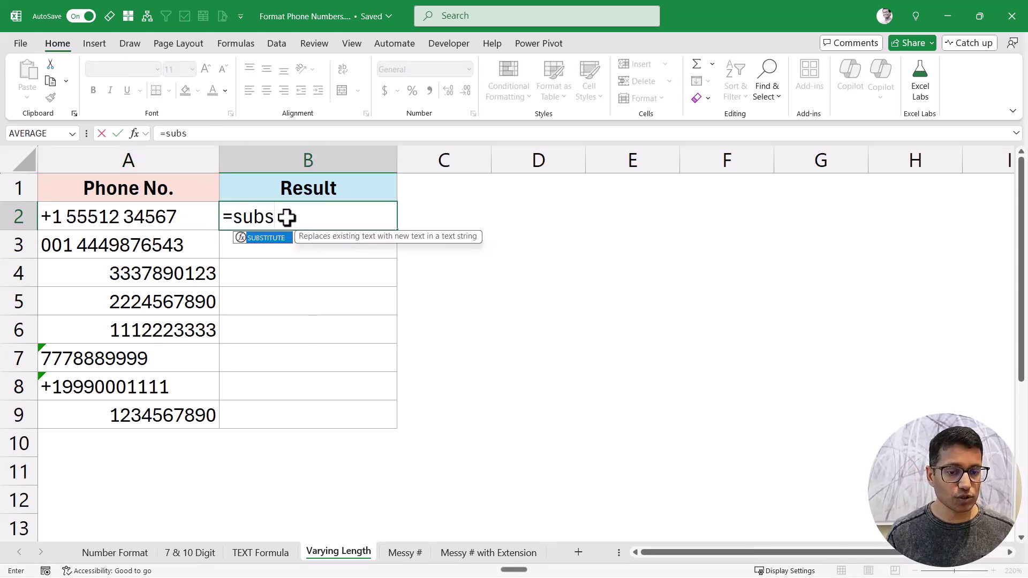
pyautogui.press('Tab')
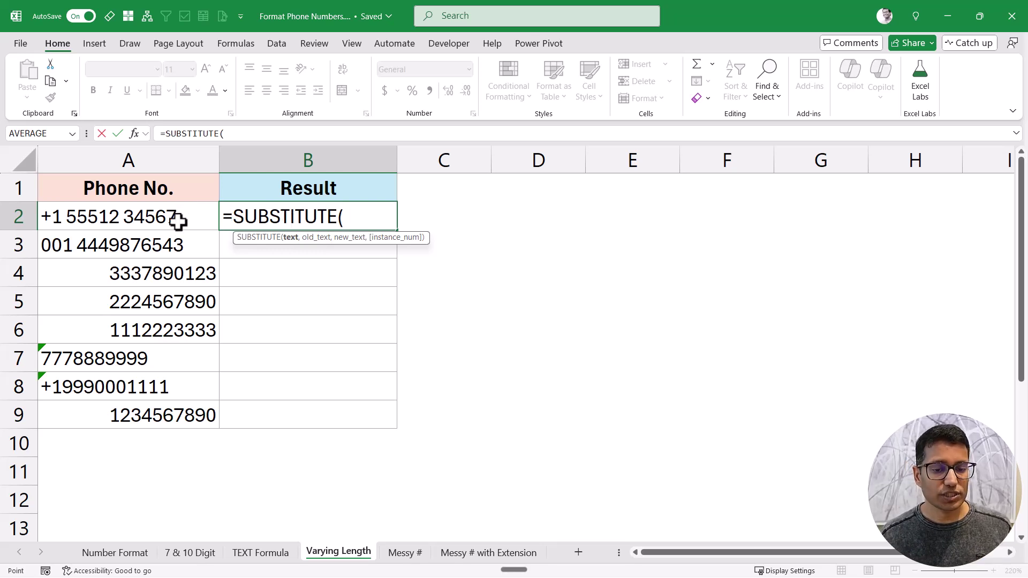
pyautogui.moveTo(179, 220); pyautogui.dragTo(168, 413)
pyautogui.write(',')
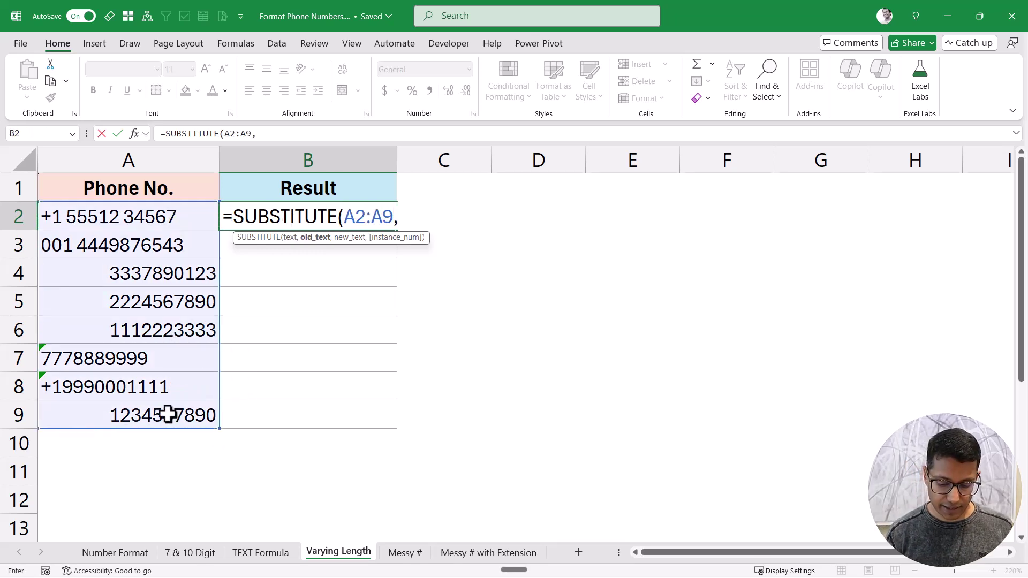
pyautogui.write('""')
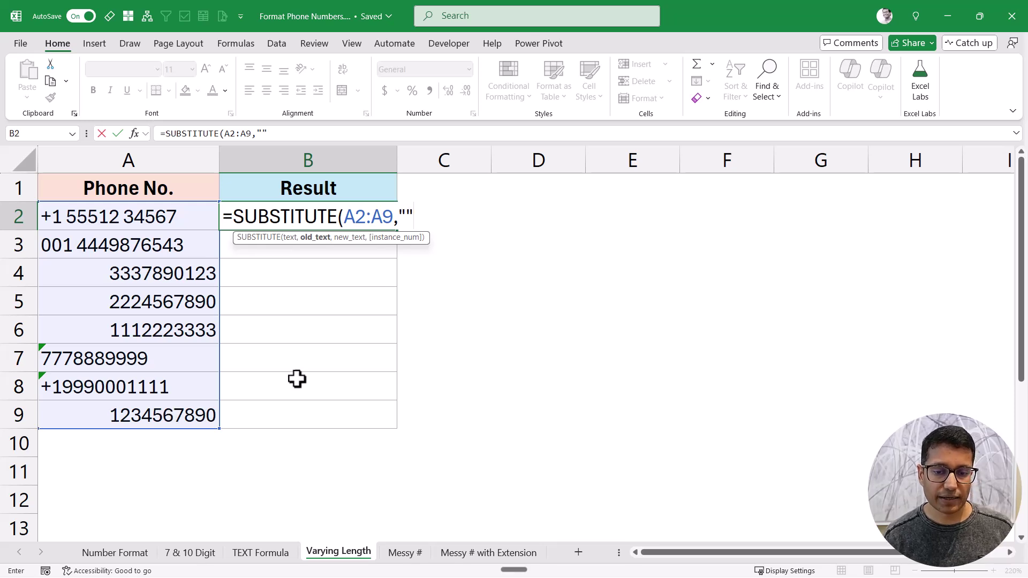
pyautogui.click(406, 216)
pyautogui.press('Right')
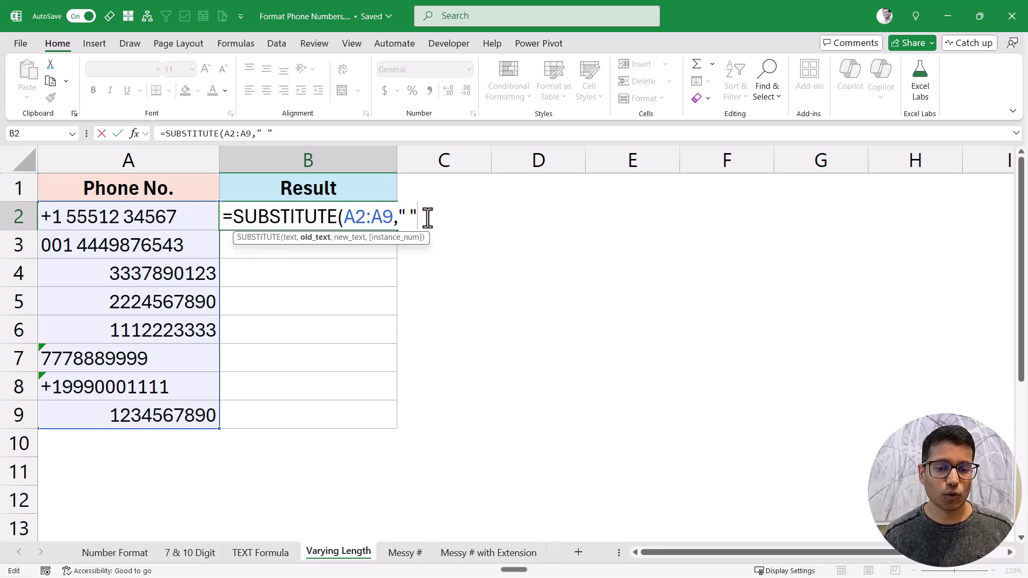
pyautogui.write(',""')
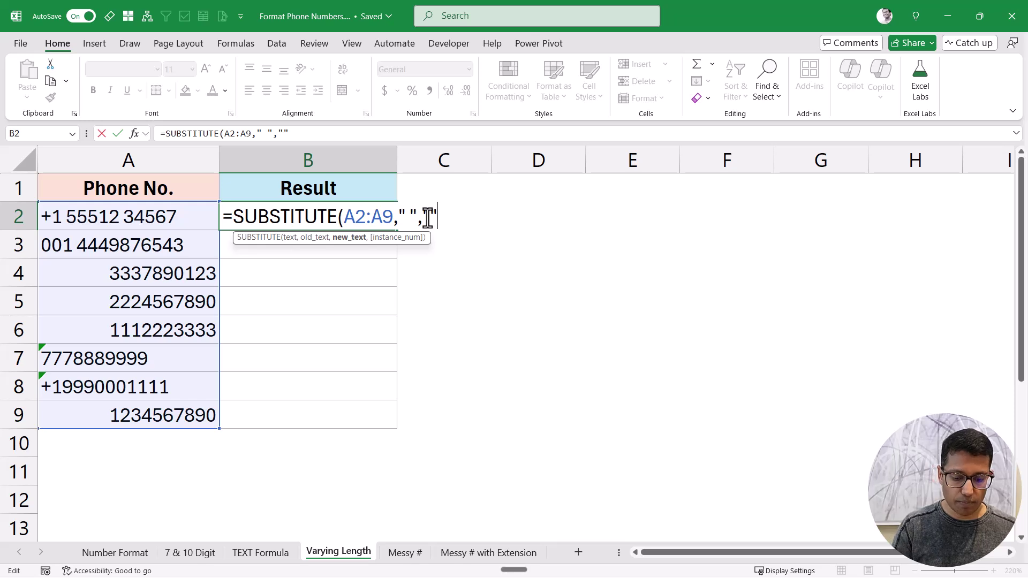
pyautogui.write(')')
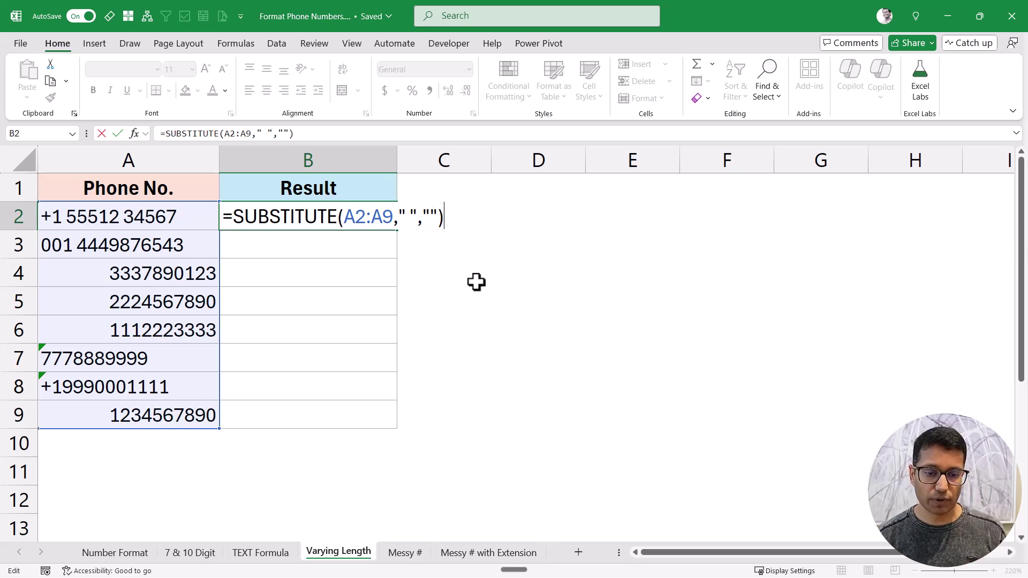
pyautogui.press('Return')
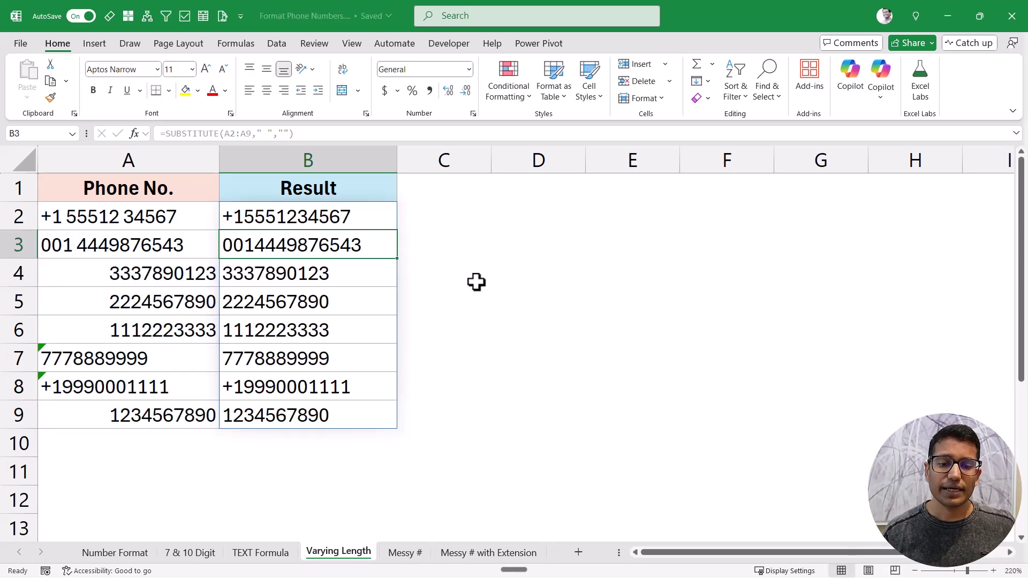
# - Wrap the B2 formula in RIGHT(…,10) to keep only the last 10 digits
pyautogui.doubleClick(284, 215)
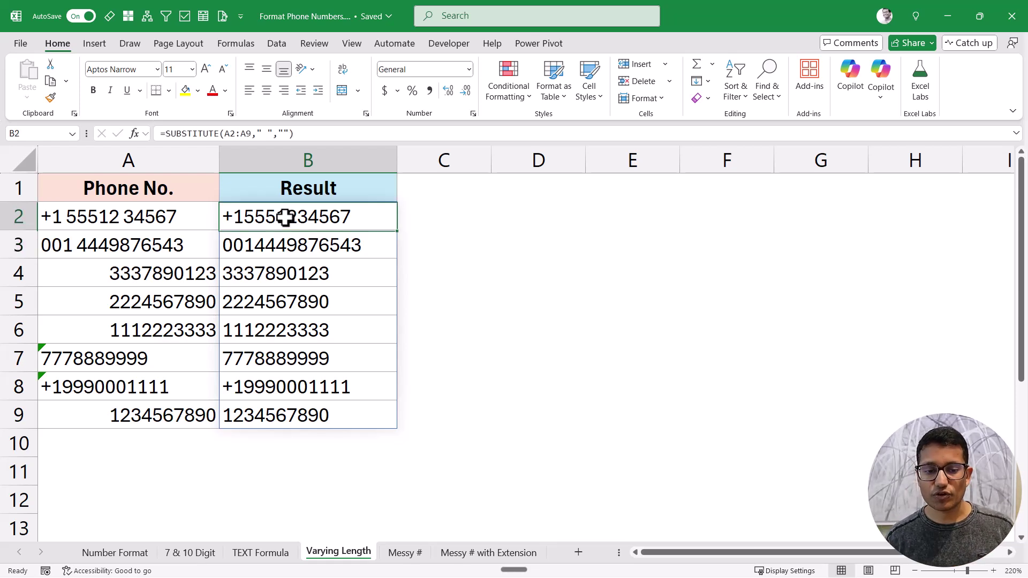
pyautogui.click(231, 217)
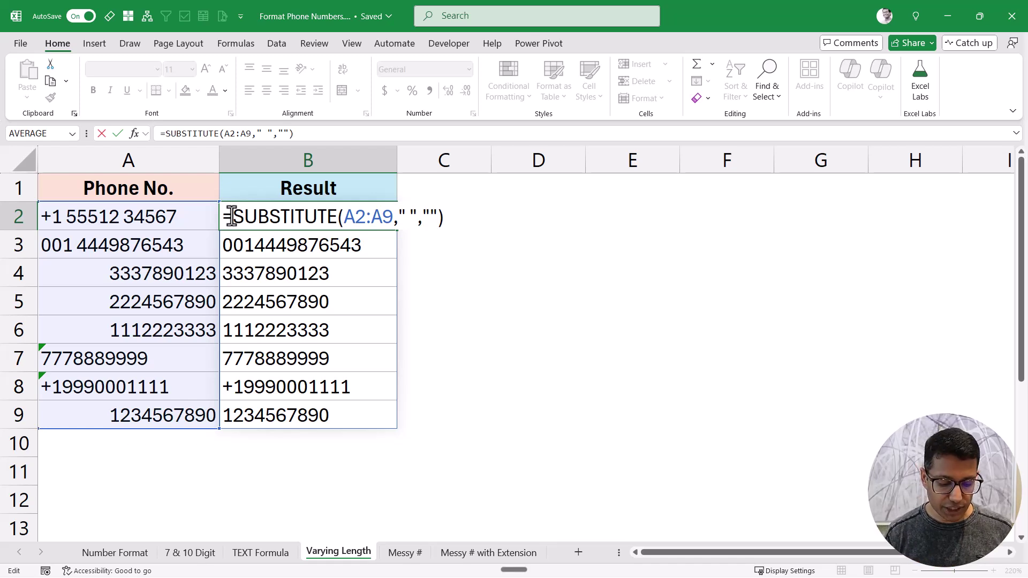
pyautogui.write('RIGHT(')
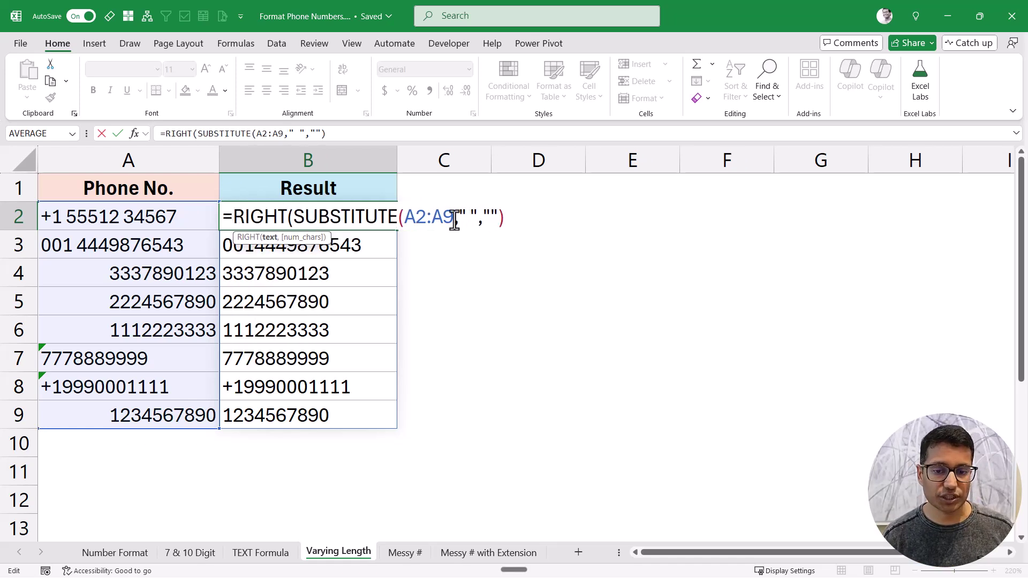
pyautogui.click(509, 213)
pyautogui.write(',10)')
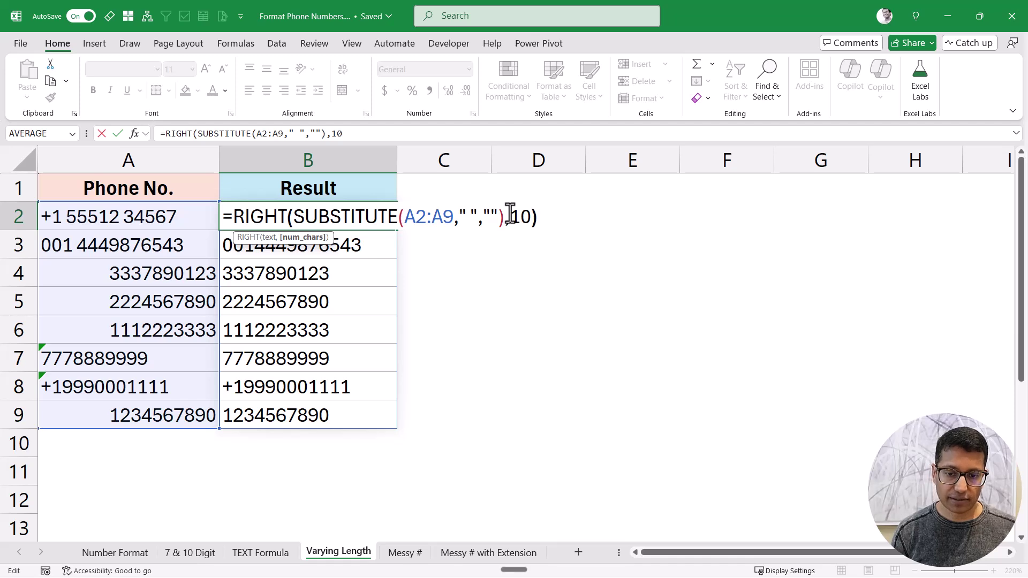
pyautogui.press('Return')
pyautogui.press('Up')
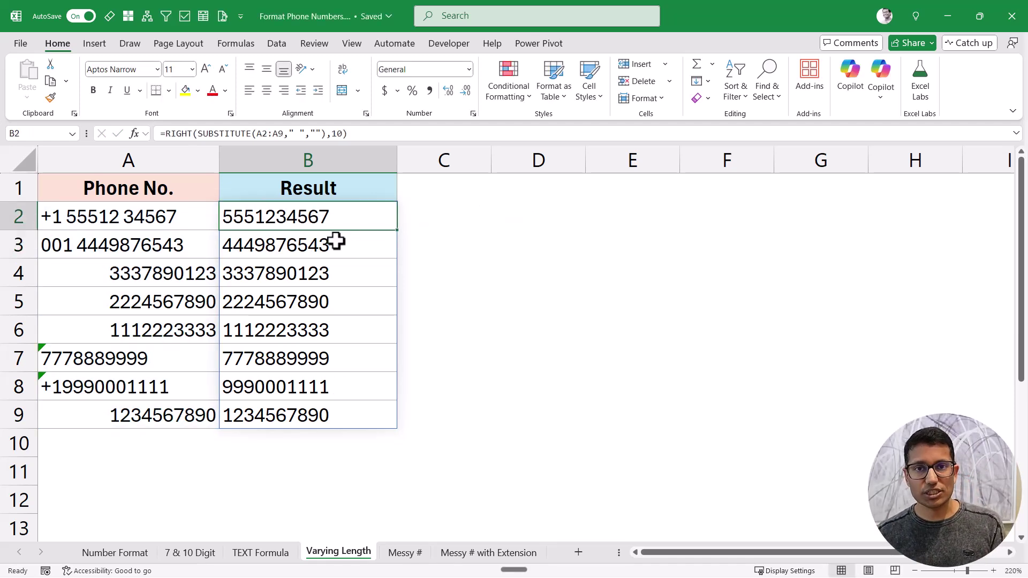
# - Wrap the RIGHT formula in TEXT with the format "(###) ###-####"
pyautogui.press('F2')
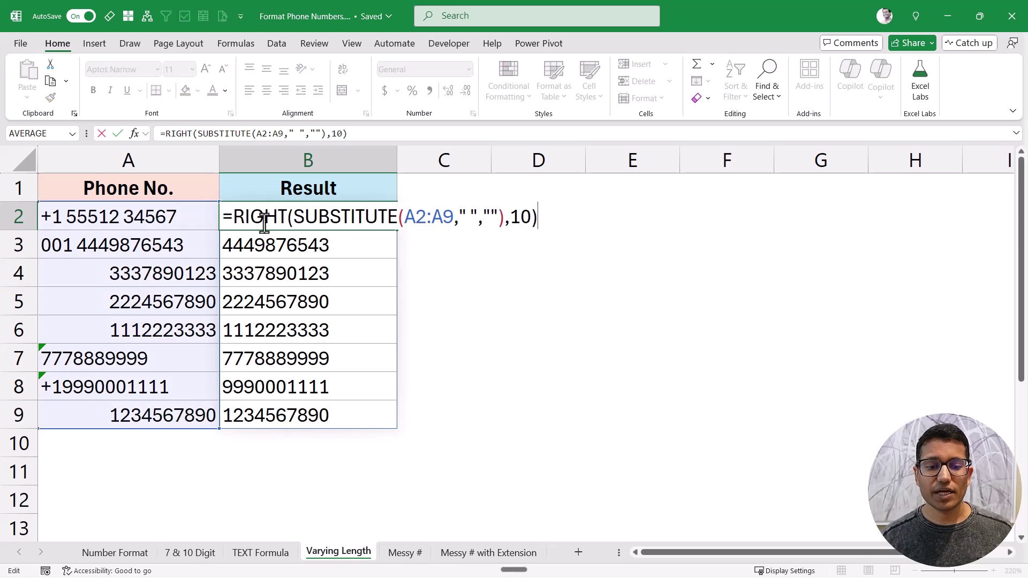
pyautogui.press('Home')
pyautogui.press('Right')
pyautogui.write('TEXT(')
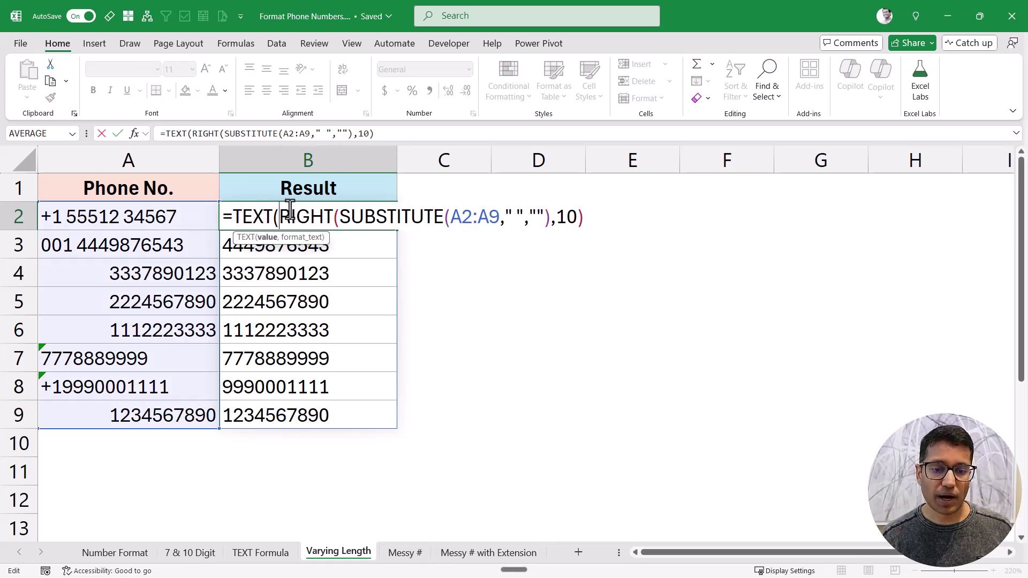
pyautogui.moveTo(279, 217); pyautogui.dragTo(585, 217)
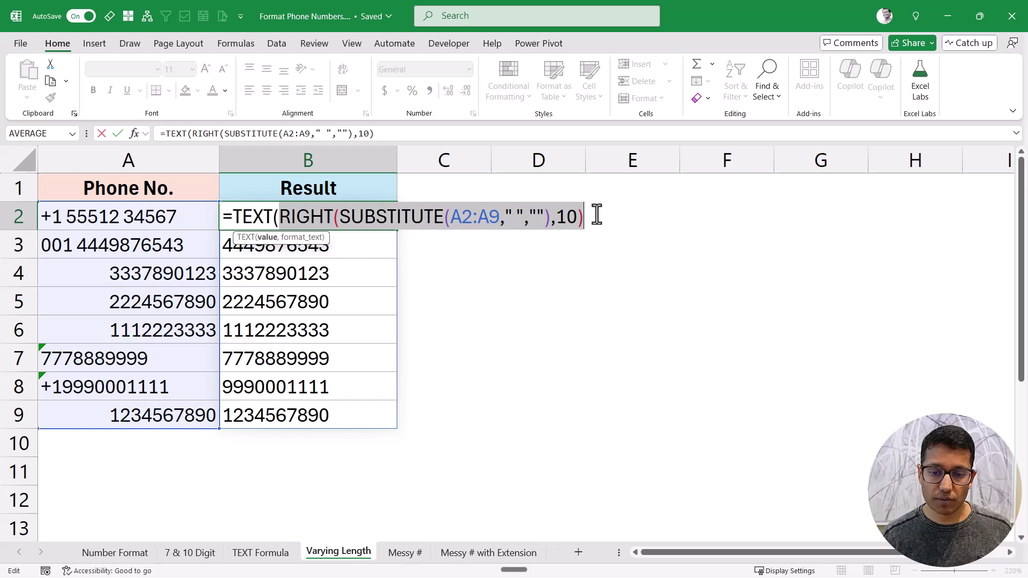
pyautogui.click(594, 214)
pyautogui.write(',')
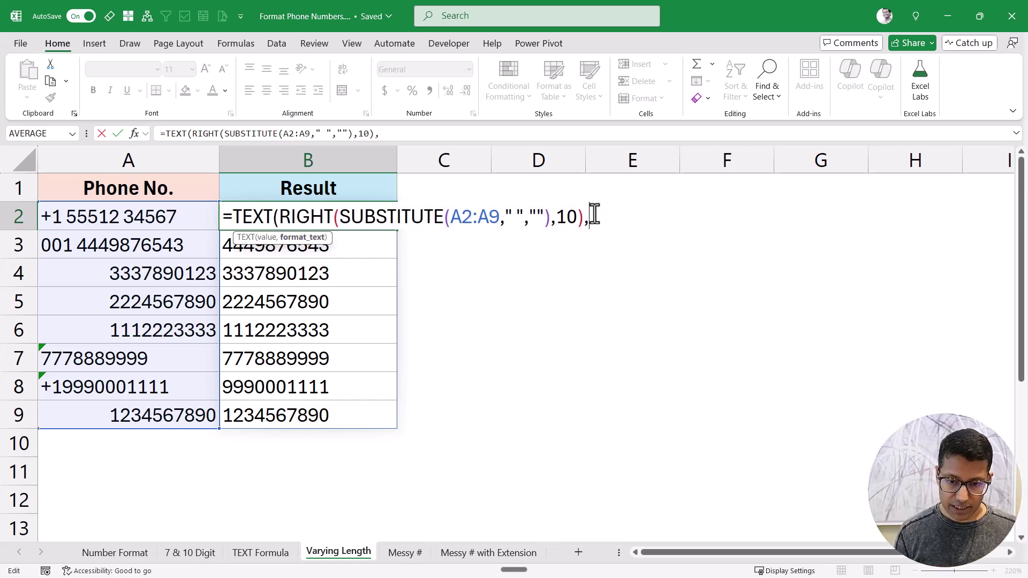
pyautogui.write('"")')
pyautogui.click(595, 214)
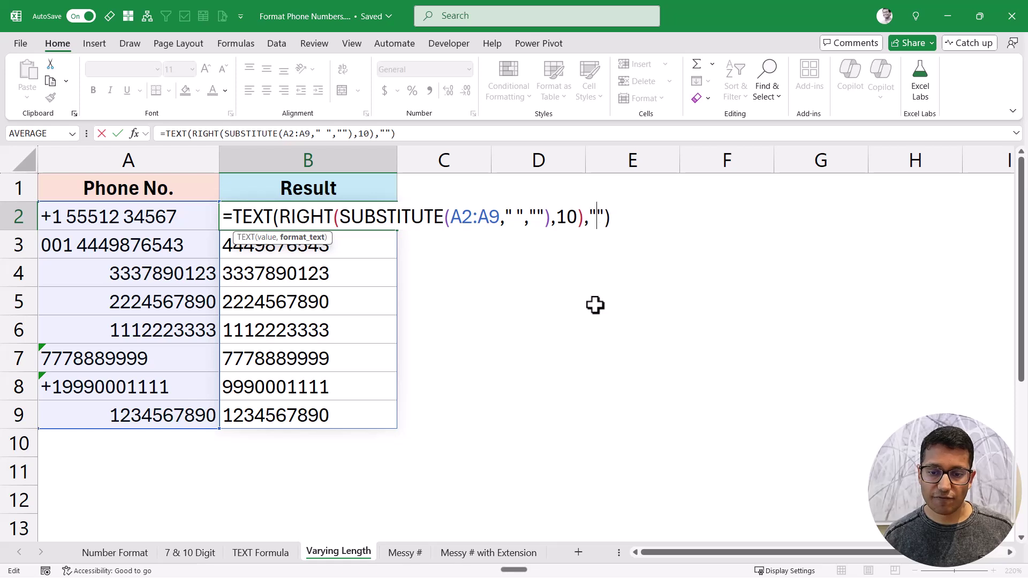
pyautogui.write('()')
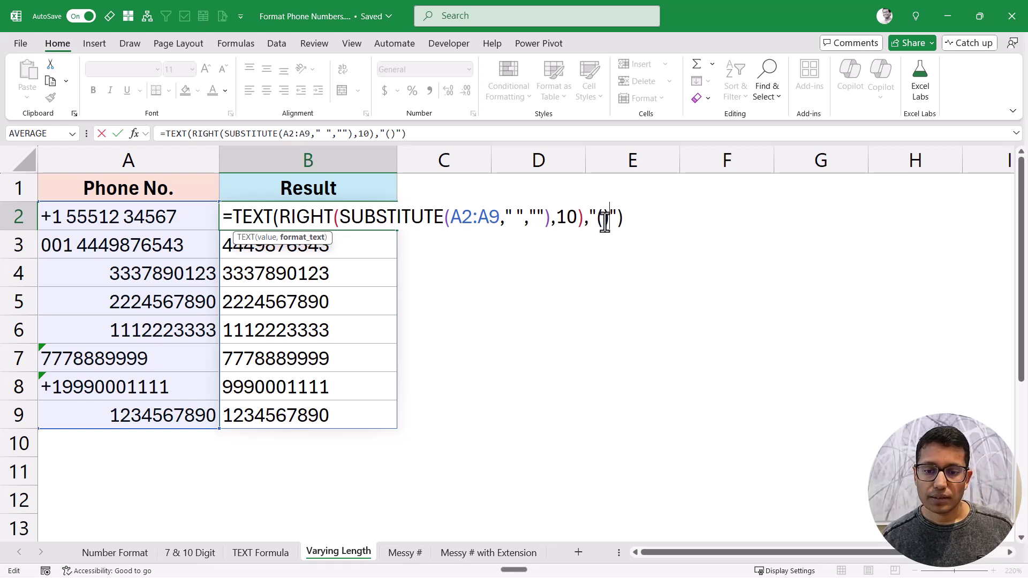
pyautogui.write('###')
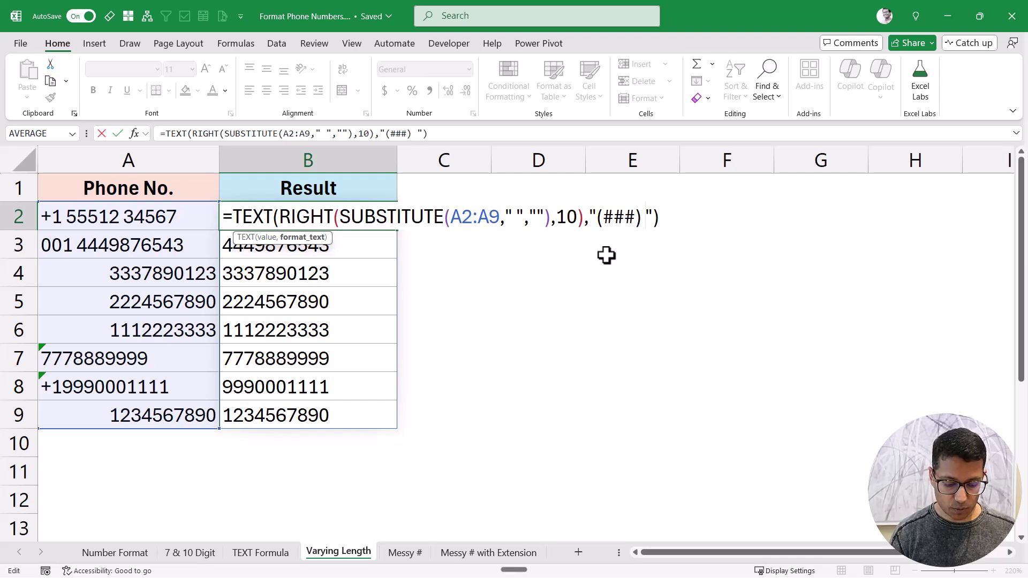
pyautogui.write(' ###-')
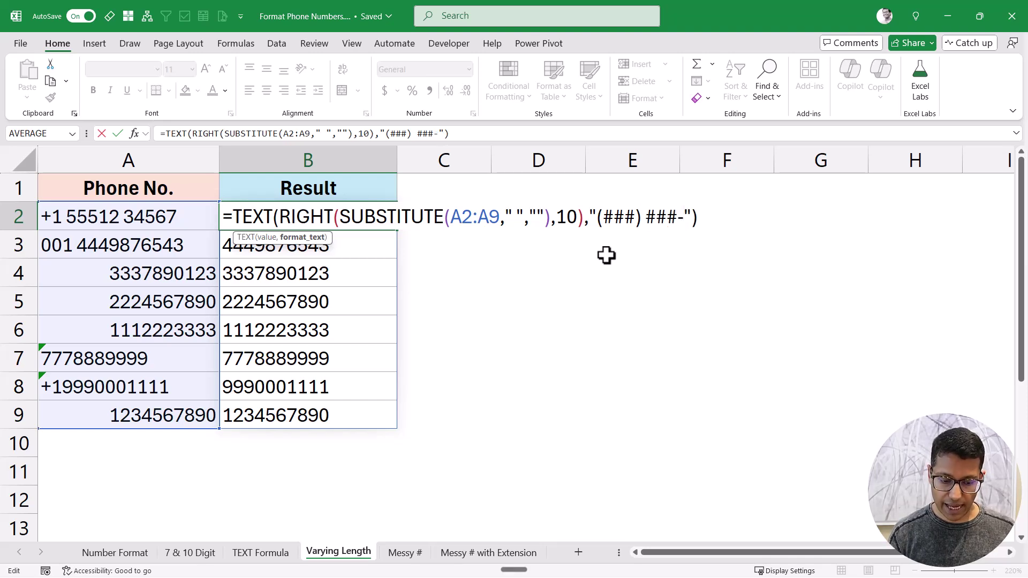
pyautogui.write('####')
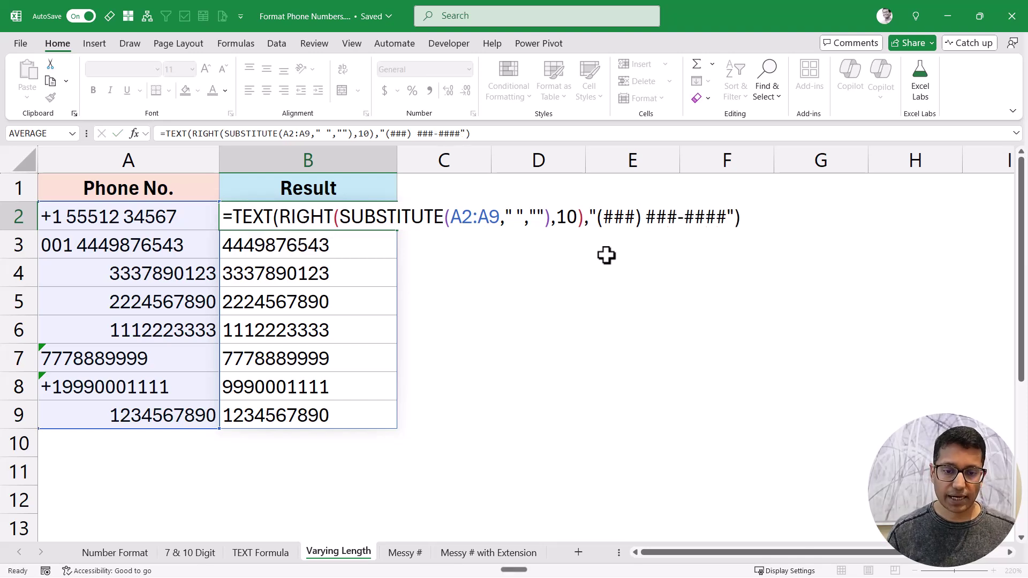
pyautogui.hotkey('ctrl', 'Return')
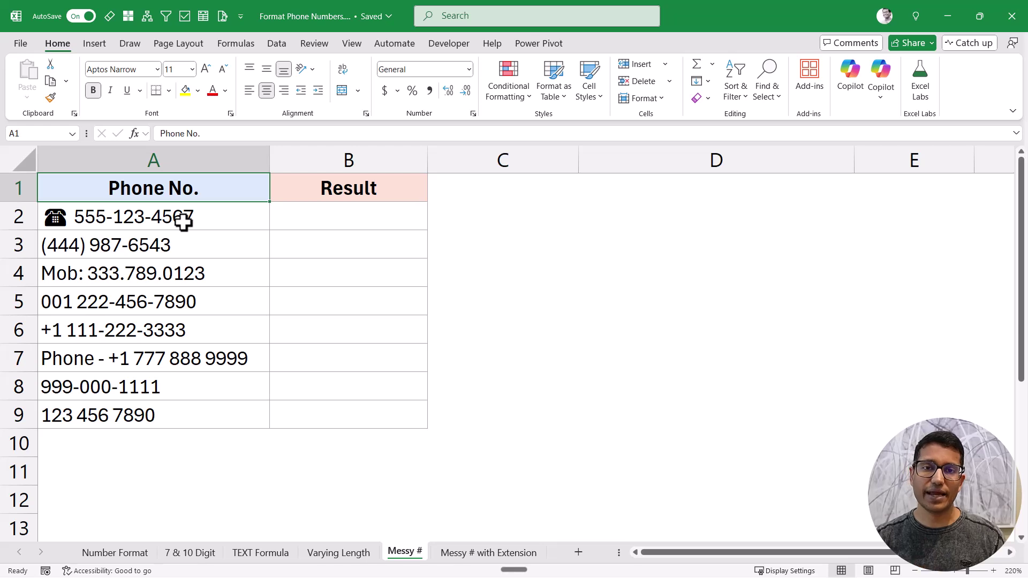
pyautogui.click(359, 218)
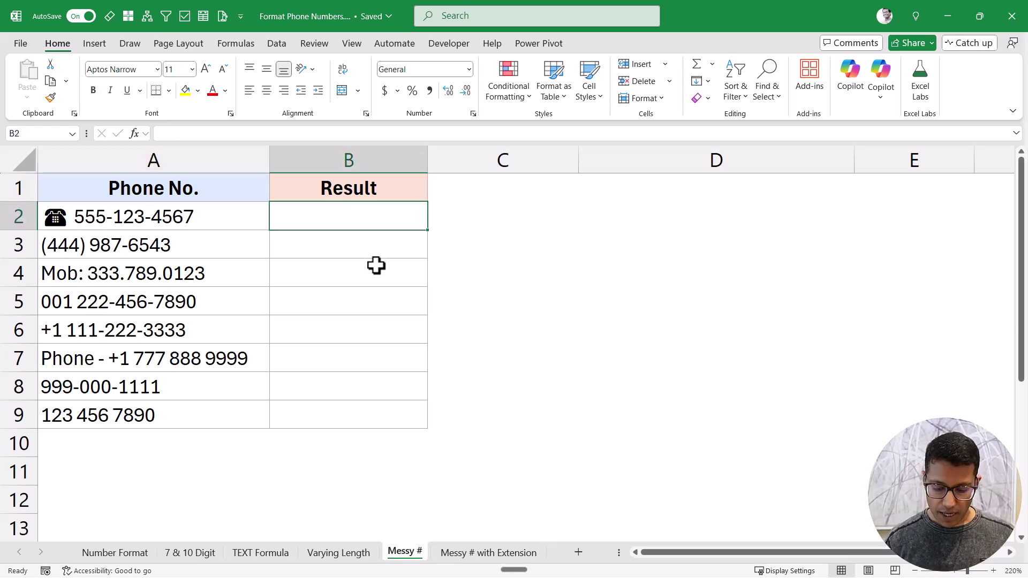
pyautogui.write('=rege')
pyautogui.press('Down')
pyautogui.press('Tab')
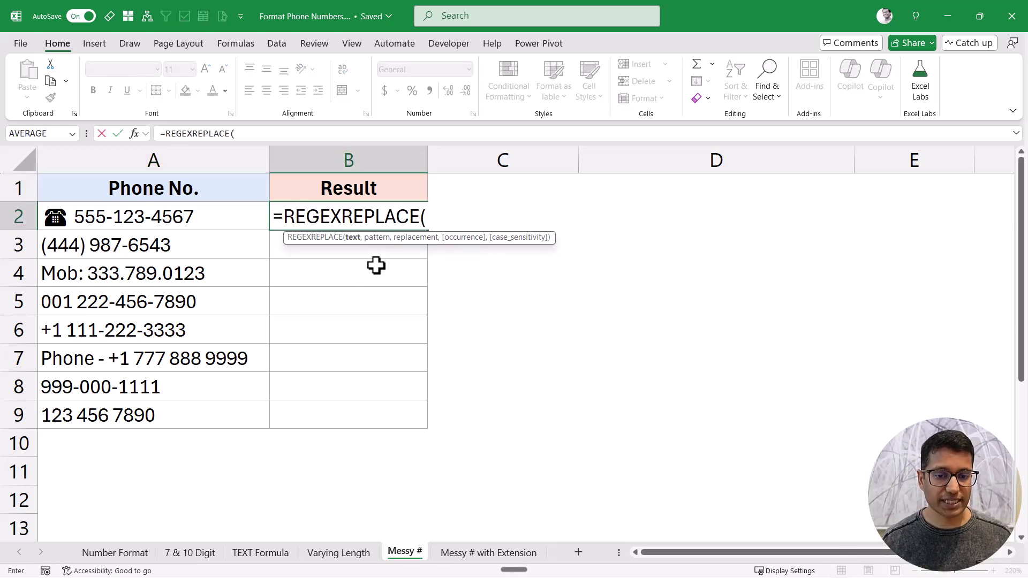
pyautogui.moveTo(222, 218); pyautogui.dragTo(204, 403)
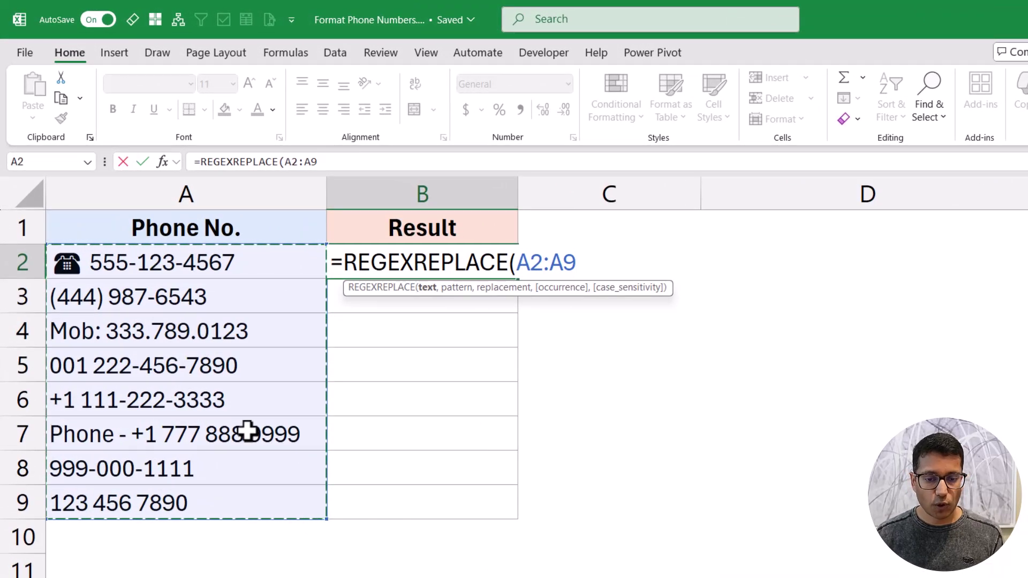
pyautogui.write(',')
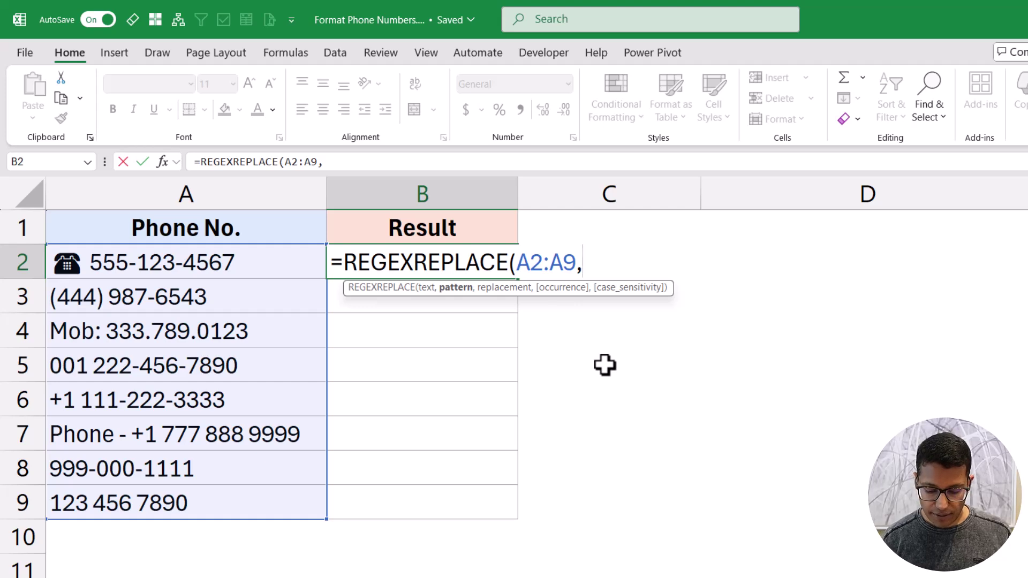
pyautogui.write('""')
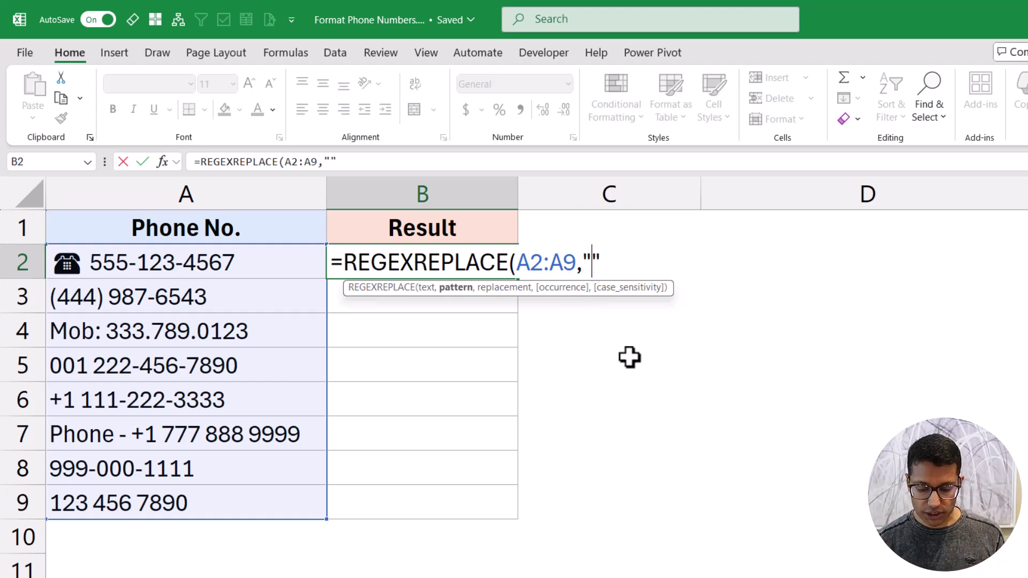
pyautogui.write('\\D')
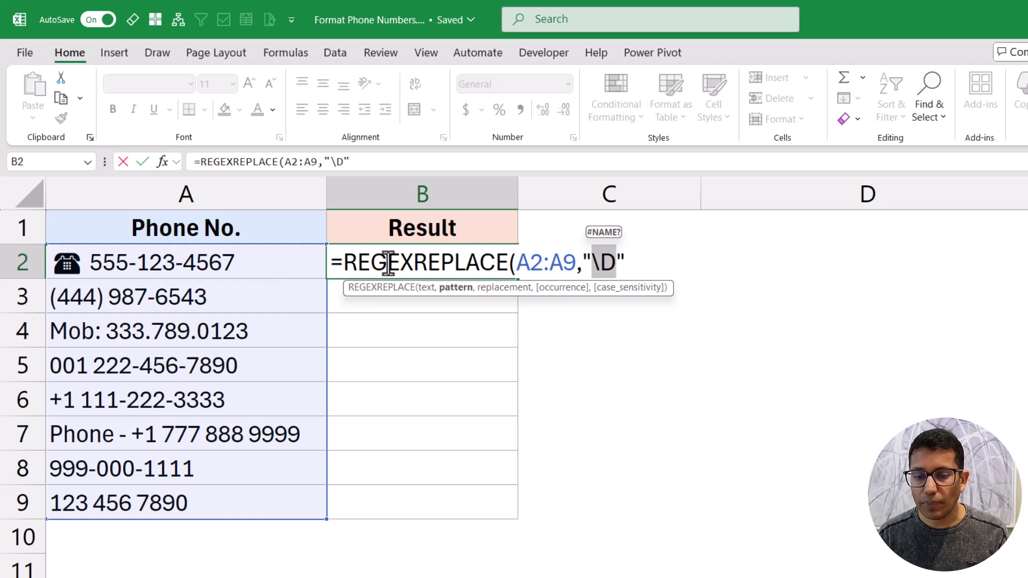
pyautogui.press('Right')
pyautogui.write(',"')
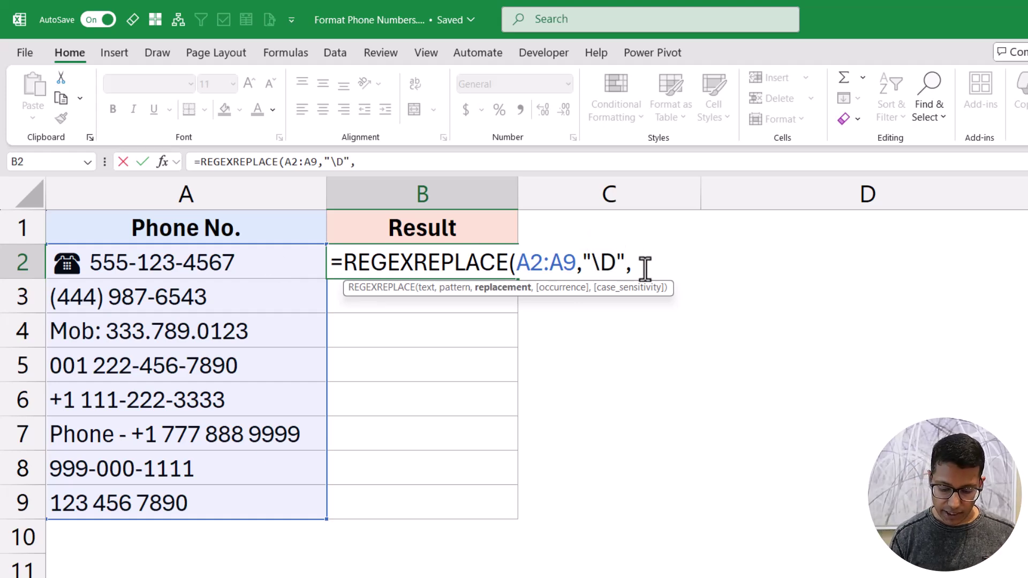
pyautogui.write('")')
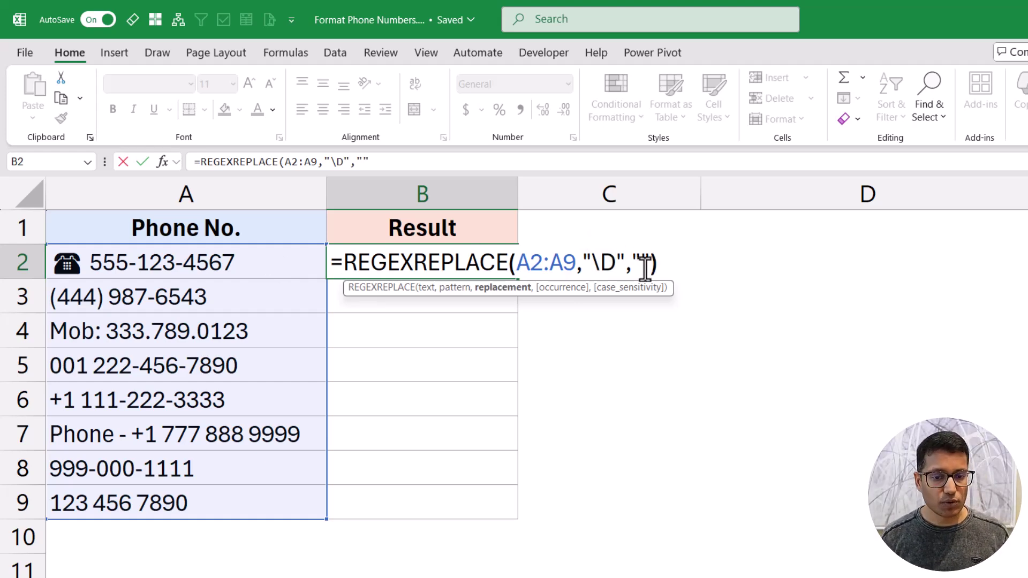
pyautogui.press('Return')
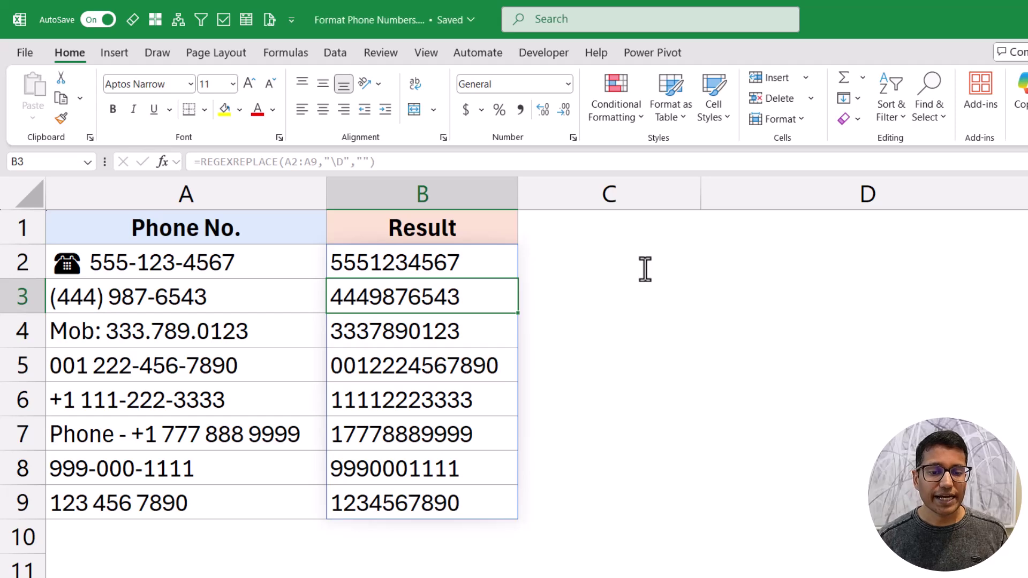
pyautogui.press('Up')
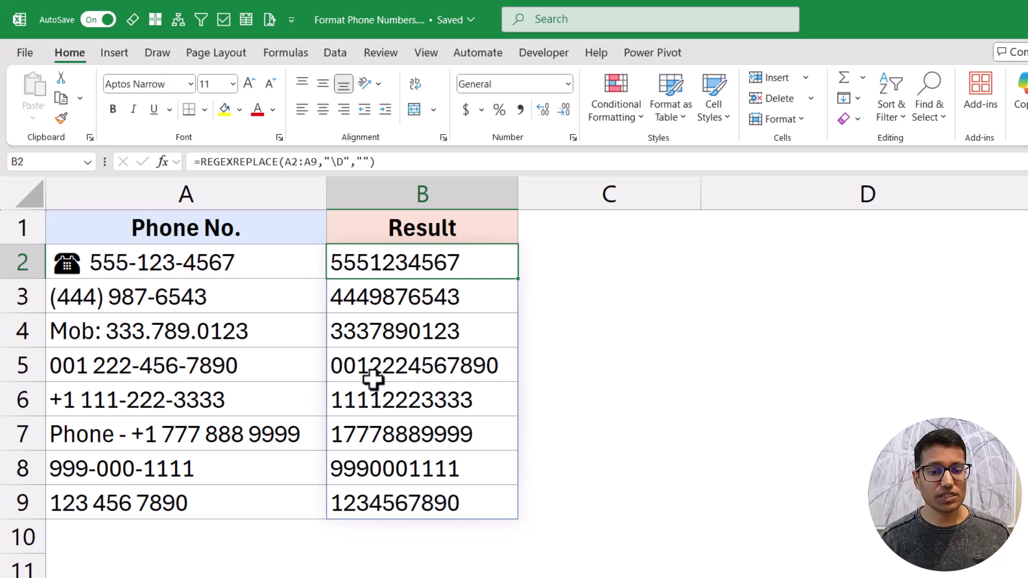
pyautogui.doubleClick(344, 264)
pyautogui.press('Escape')
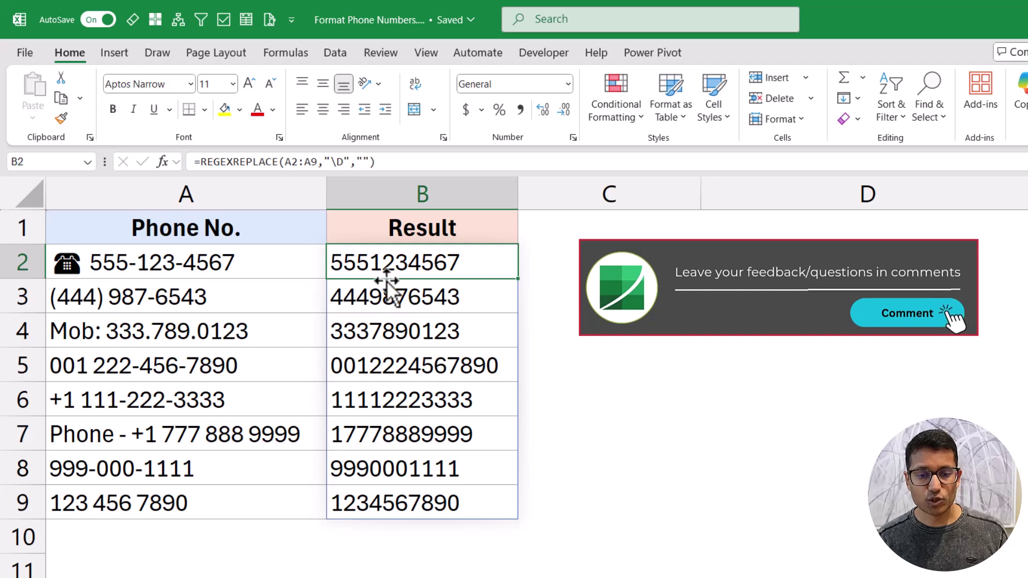
pyautogui.doubleClick(342, 263)
pyautogui.write('RIGHT')
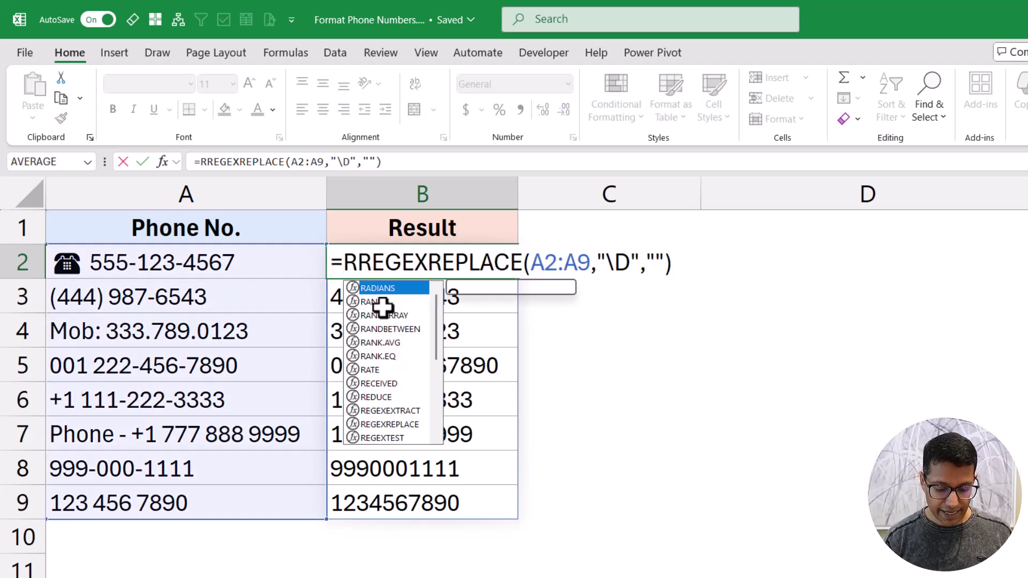
pyautogui.write('(')
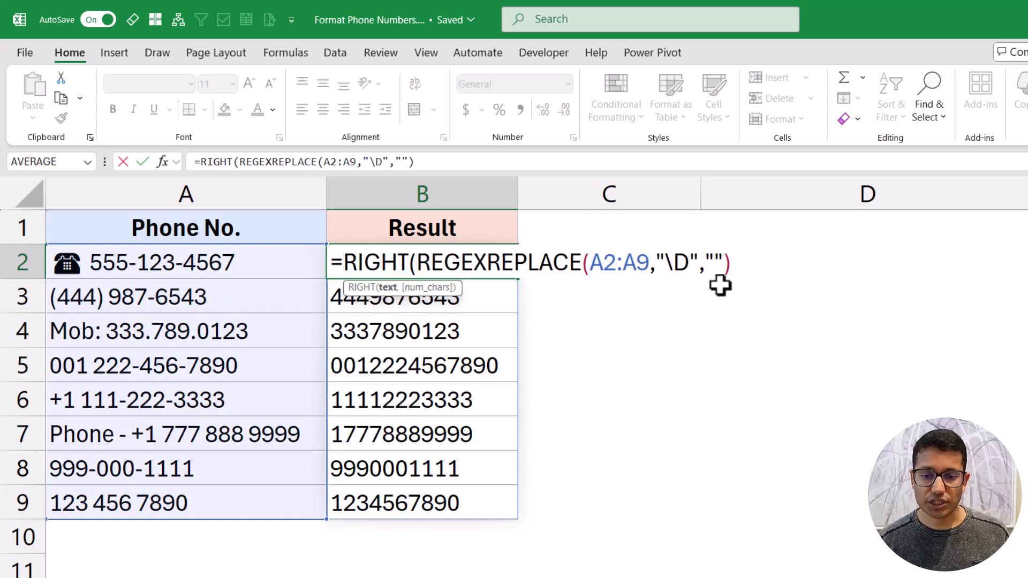
pyautogui.click(736, 265)
pyautogui.write(',10)')
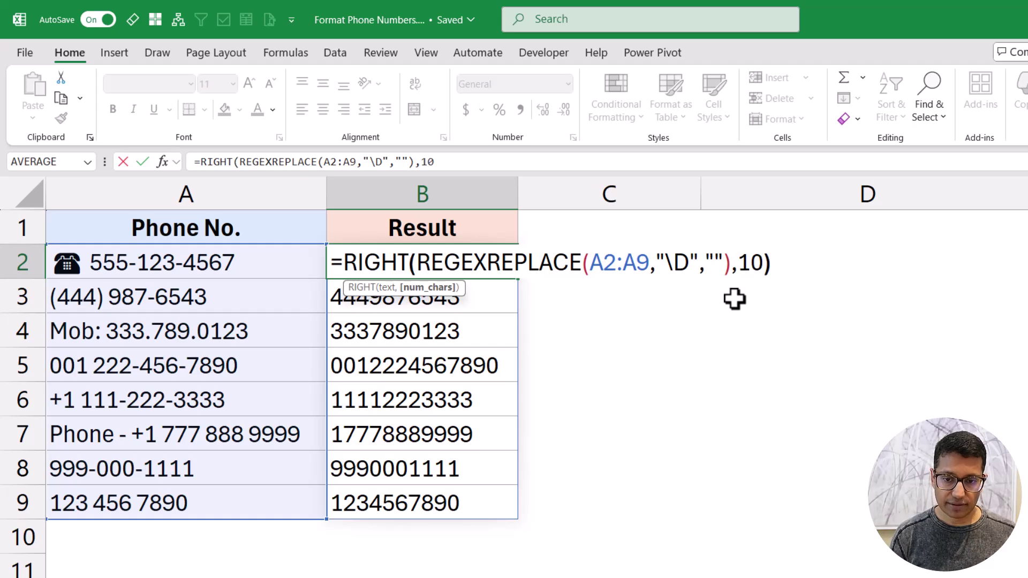
pyautogui.press('Return')
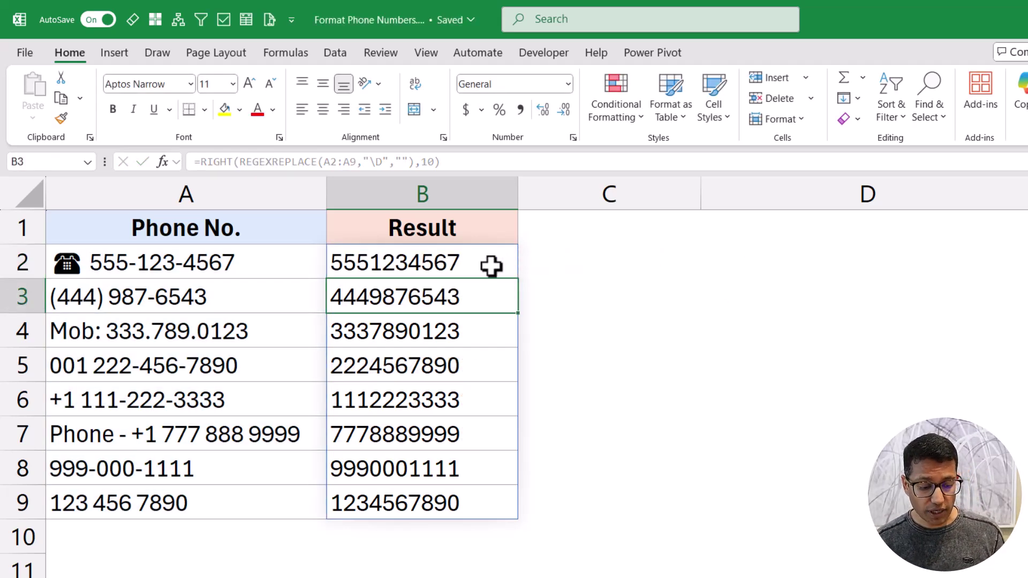
pyautogui.moveTo(491, 266); pyautogui.dragTo(472, 503)
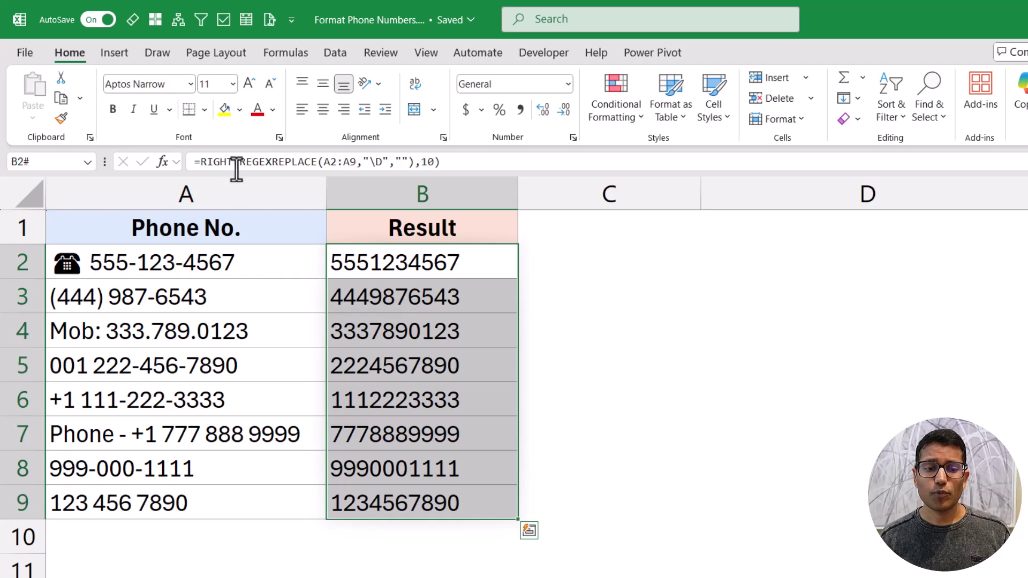
# - Wrap the B2 formula in TEXT(…,"(###) ###-####") and compare results with the original in A2
pyautogui.click(201, 162)
pyautogui.write('TEXT')
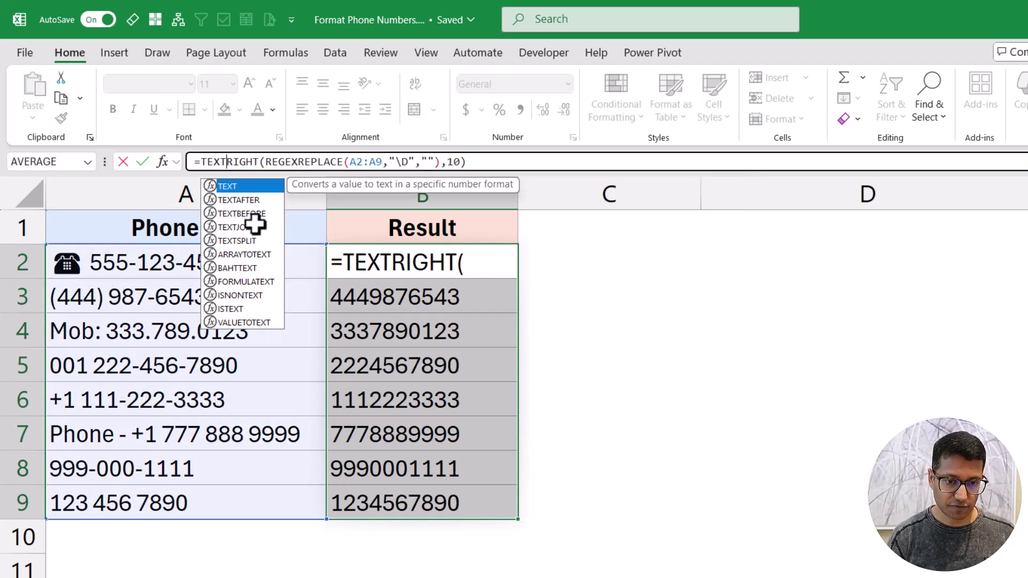
pyautogui.write('(')
pyautogui.click(504, 163)
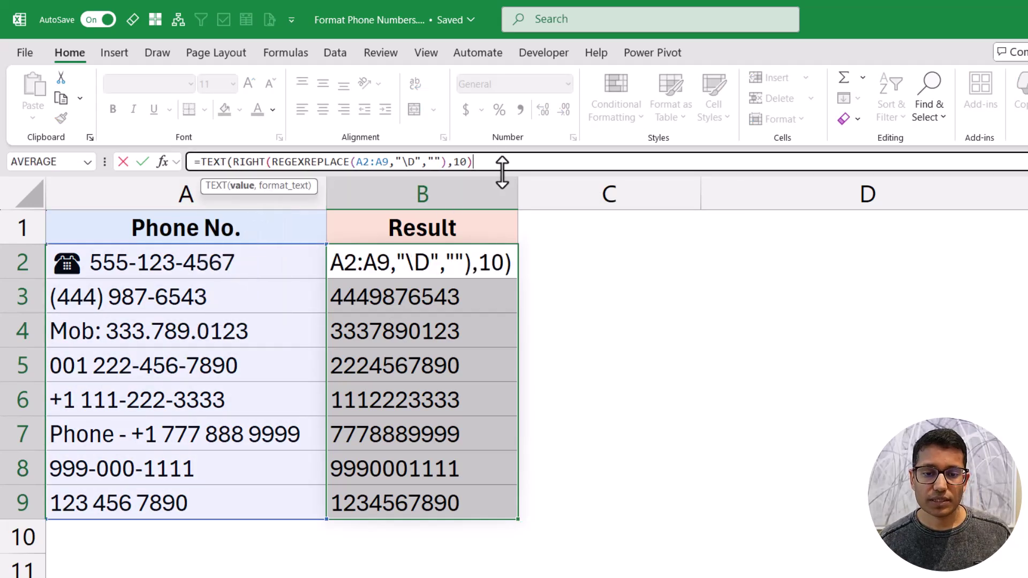
pyautogui.write(',""')
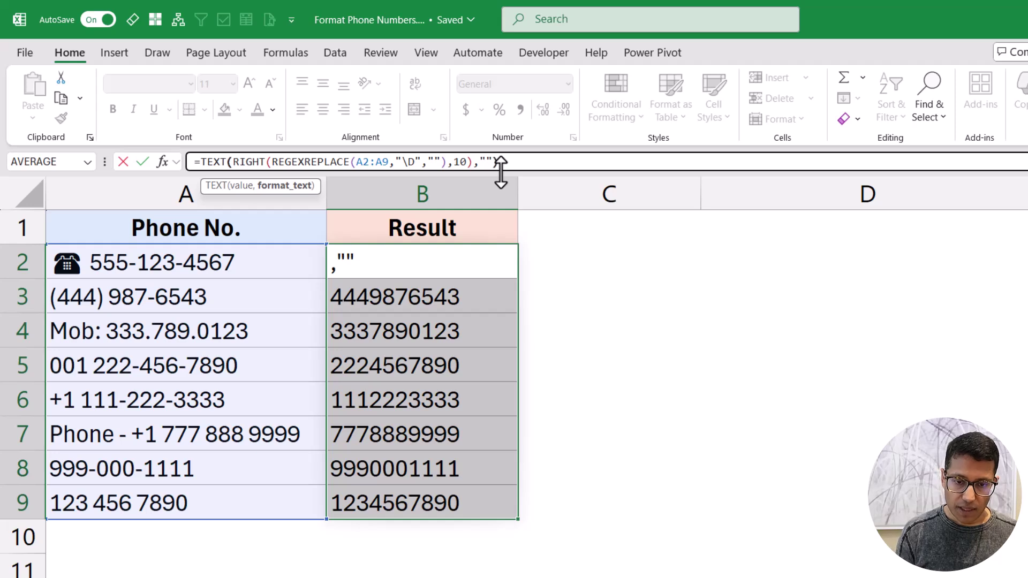
pyautogui.write(')')
pyautogui.press('Left')
pyautogui.press('Left')
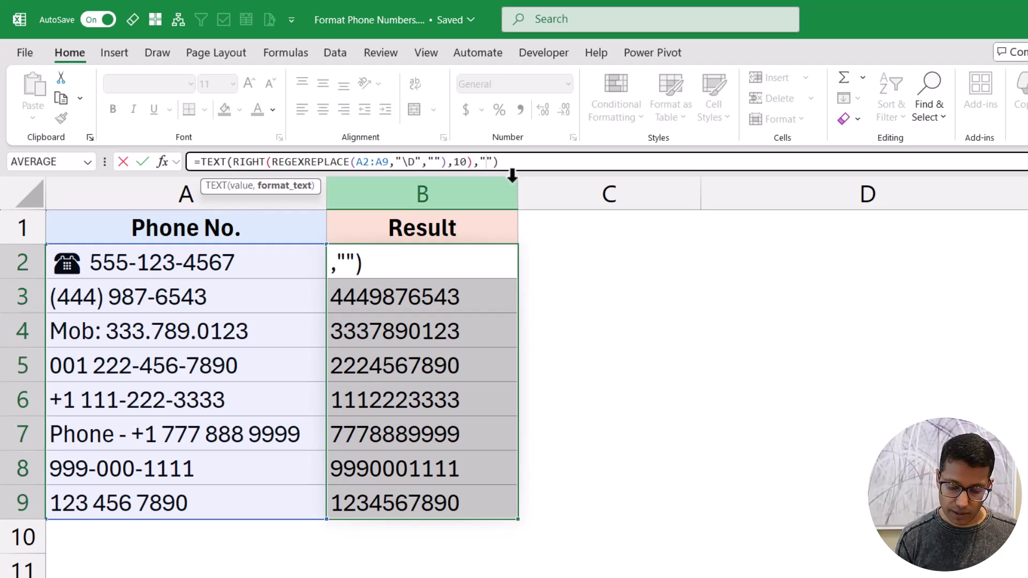
pyautogui.write('()')
pyautogui.press('Left')
pyautogui.write('#')
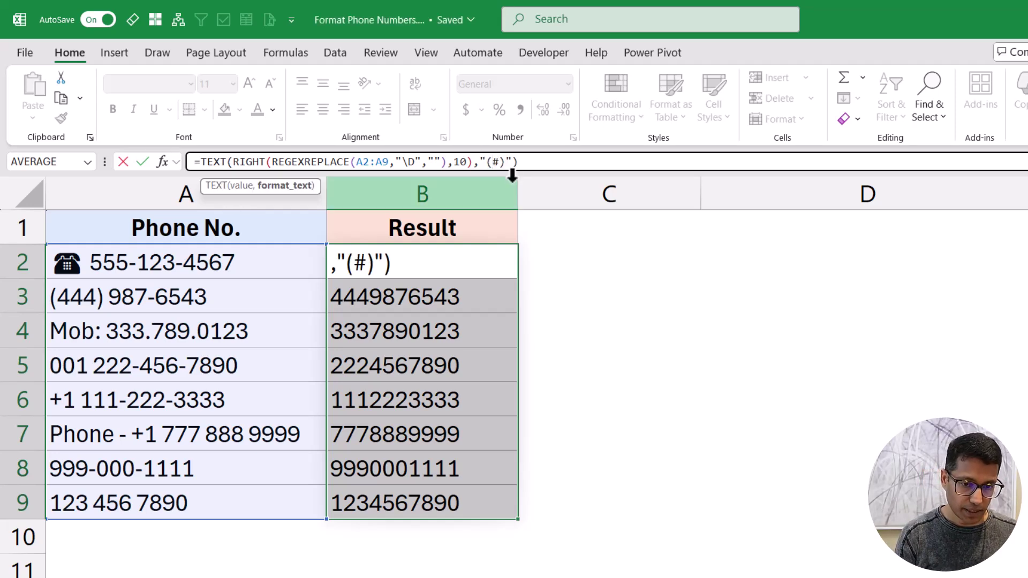
pyautogui.write('##')
pyautogui.press('Right')
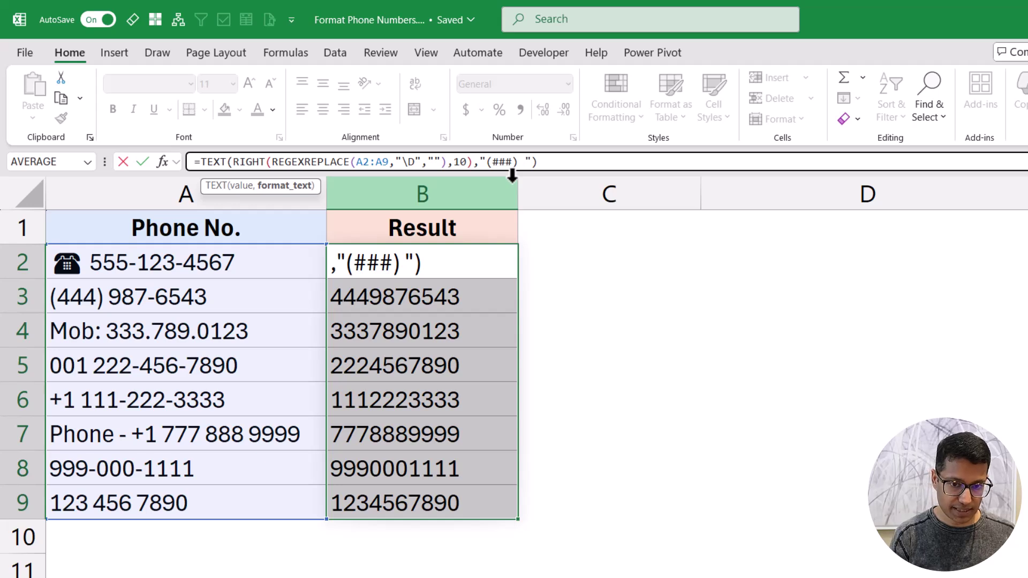
pyautogui.write('###-####')
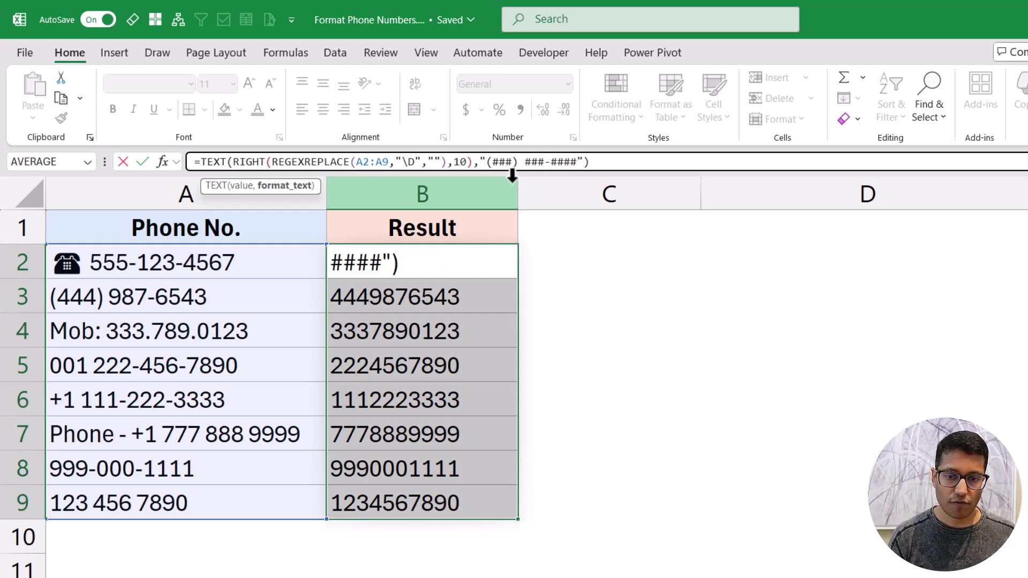
pyautogui.hotkey('ctrl', 'Return')
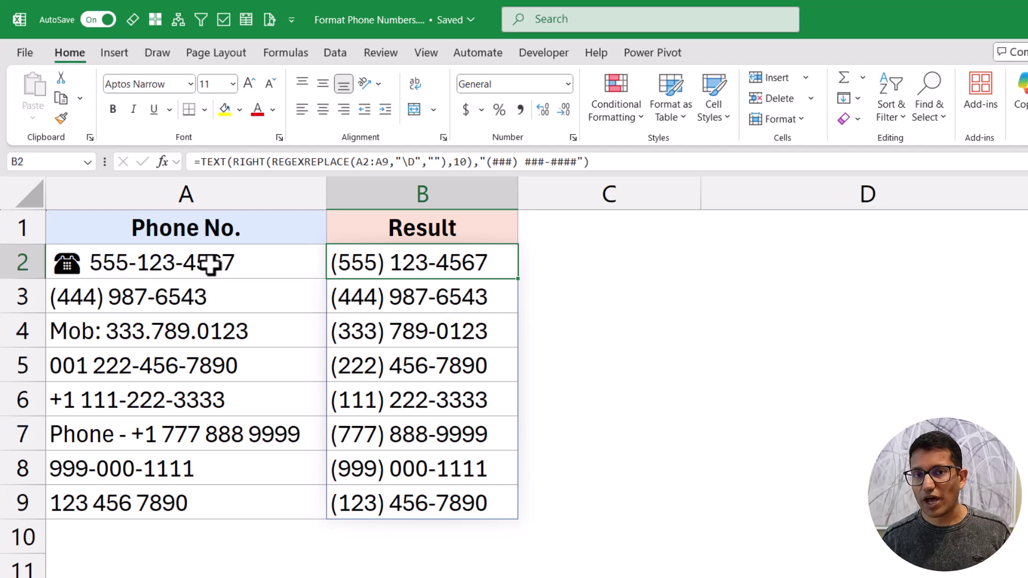
pyautogui.click(250, 263)
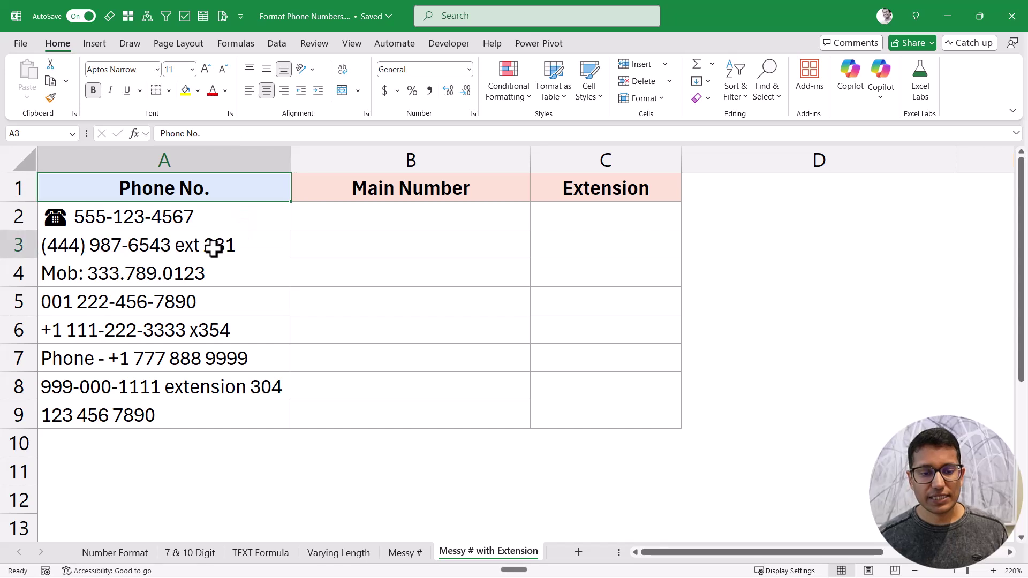
pyautogui.click(213, 245)
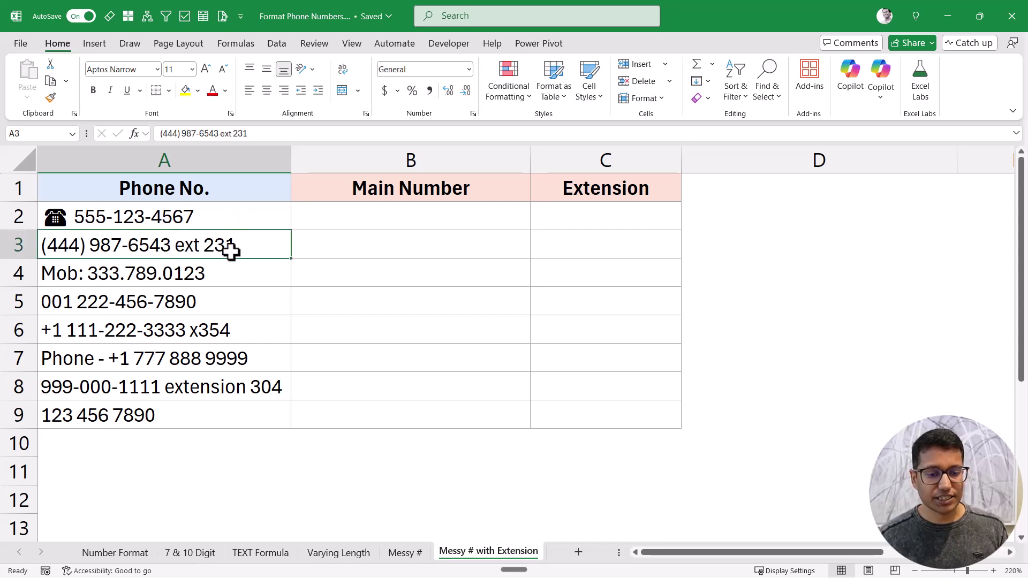
pyautogui.click(199, 333)
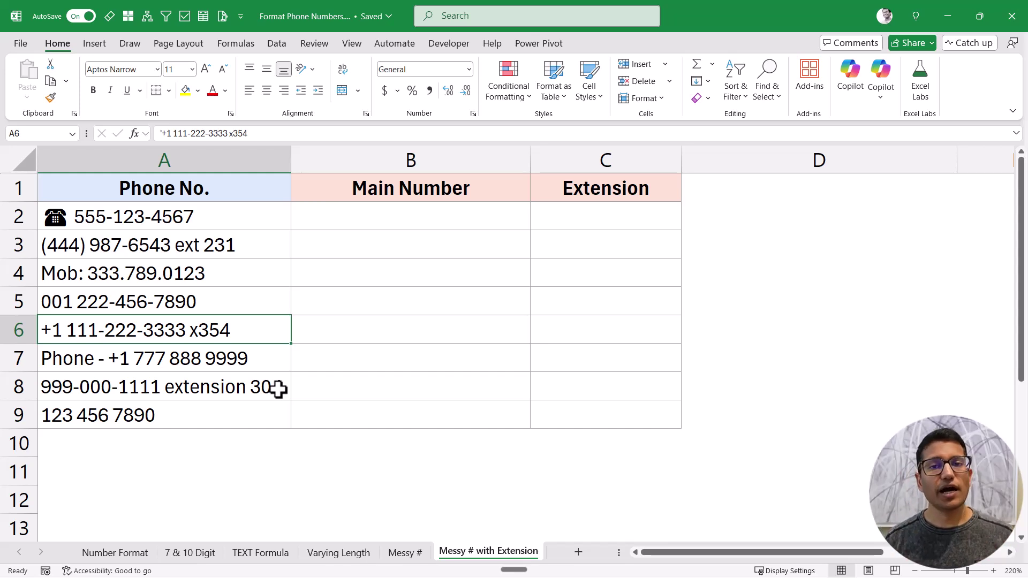
pyautogui.moveTo(575, 217); pyautogui.dragTo(555, 396)
pyautogui.moveTo(316, 220); pyautogui.dragTo(335, 416)
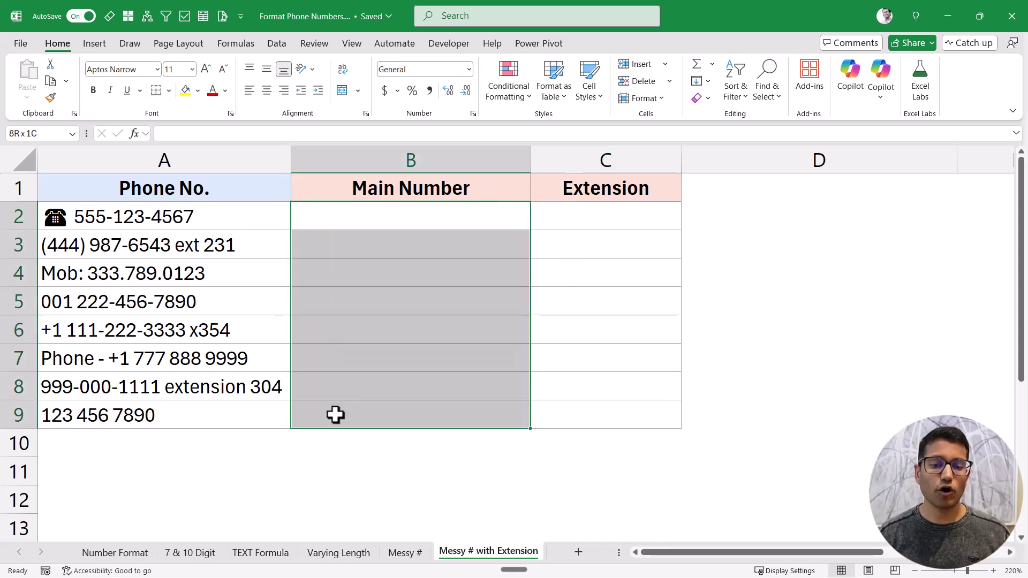
pyautogui.click(604, 215)
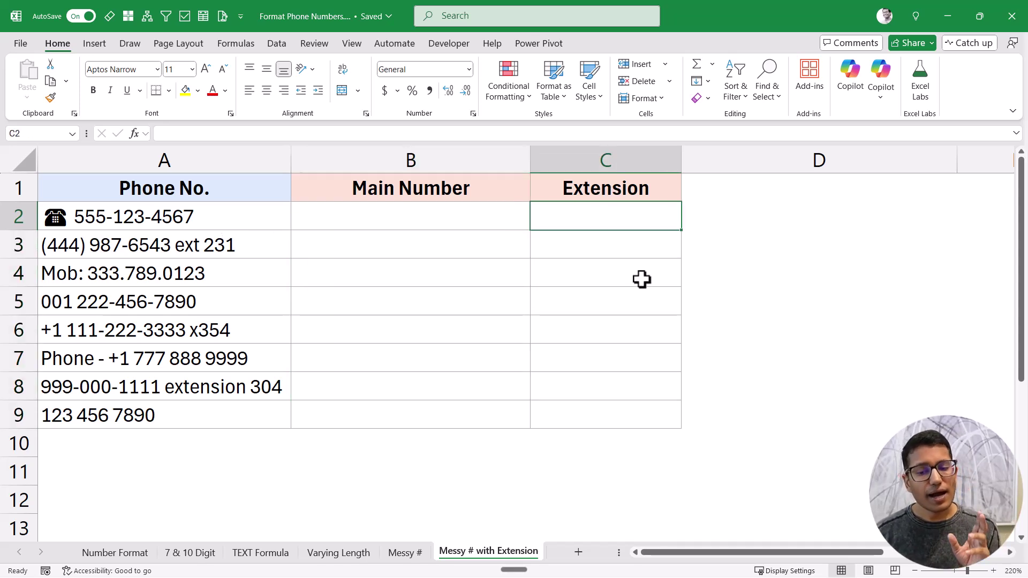
# - Enter =TEXTAFTER(A2:A9,{"ext";"x";"extension"}) in C2, spilling extensions 231, 354 and 304
pyautogui.write('=text')
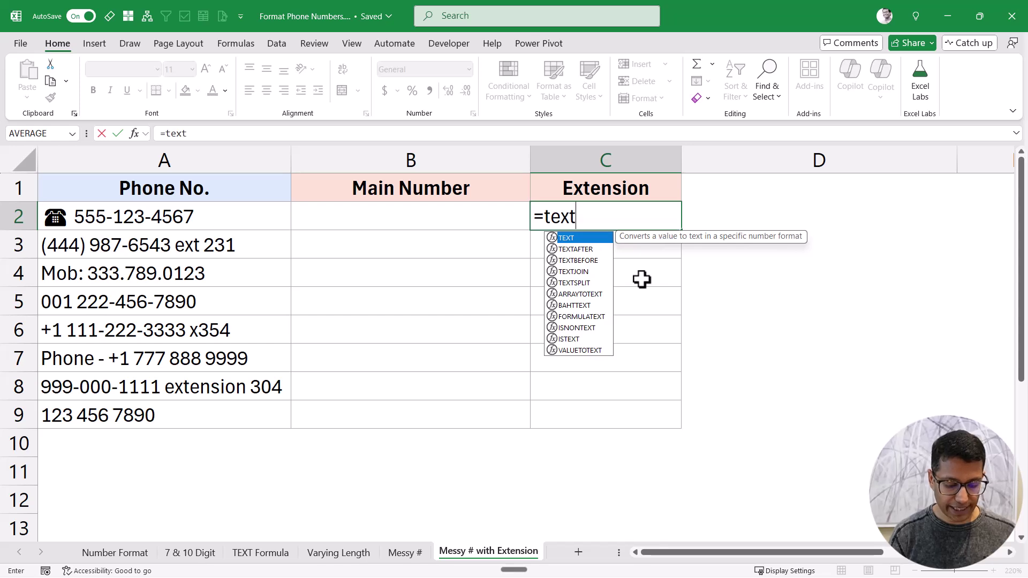
pyautogui.write('af')
pyautogui.press('Tab')
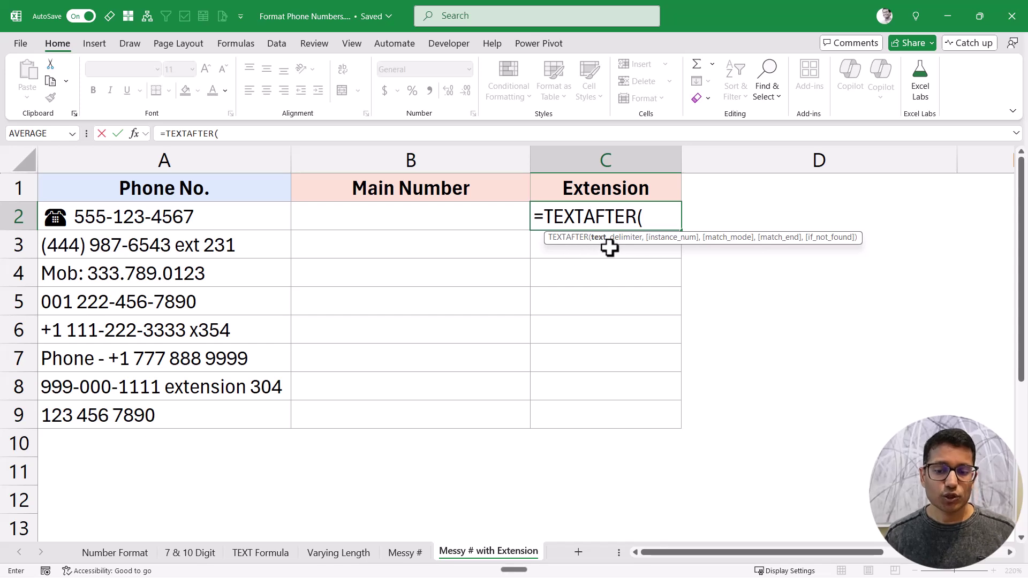
pyautogui.moveTo(236, 219); pyautogui.dragTo(230, 417)
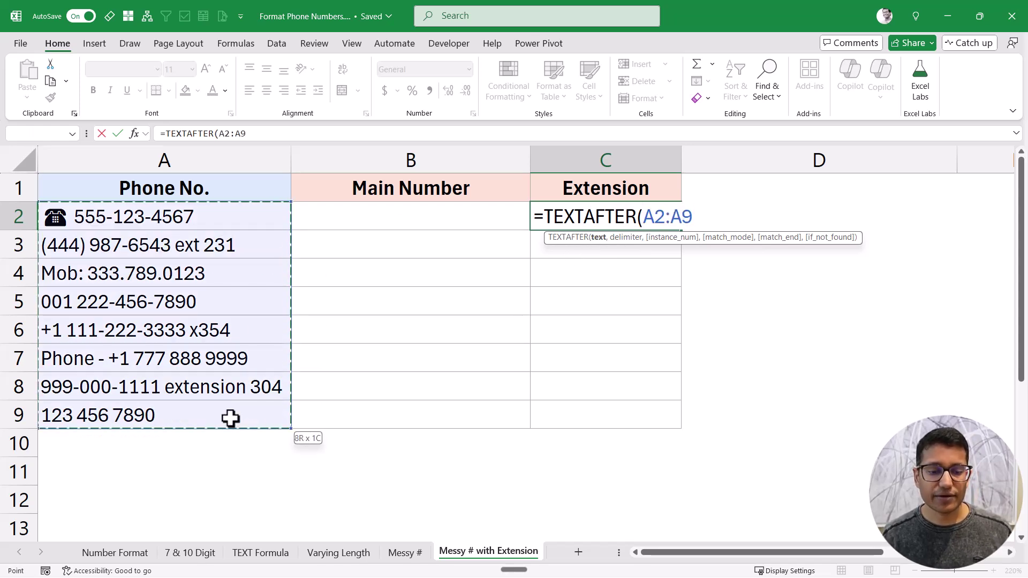
pyautogui.write(',')
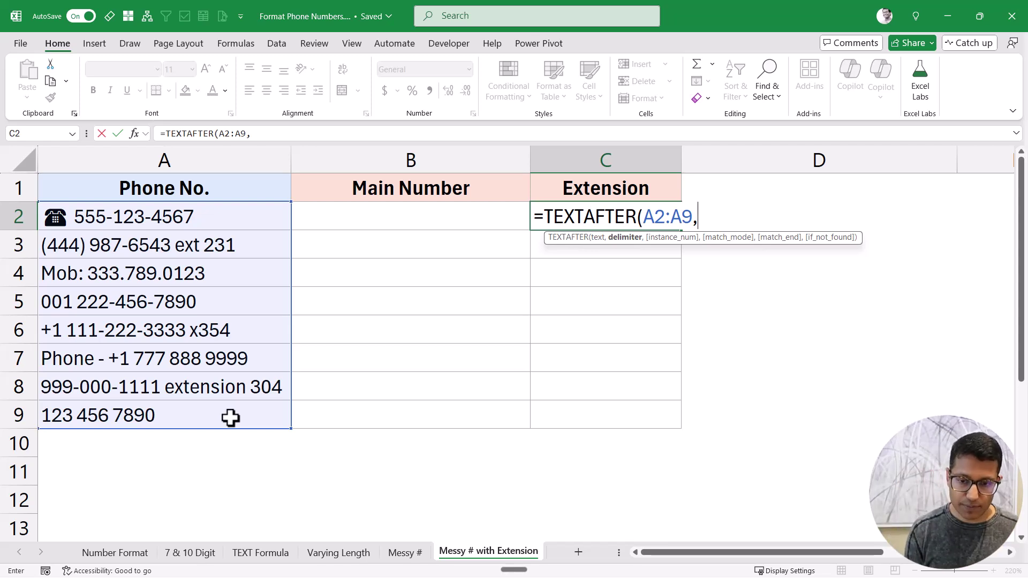
pyautogui.write('{')
pyautogui.click(703, 217)
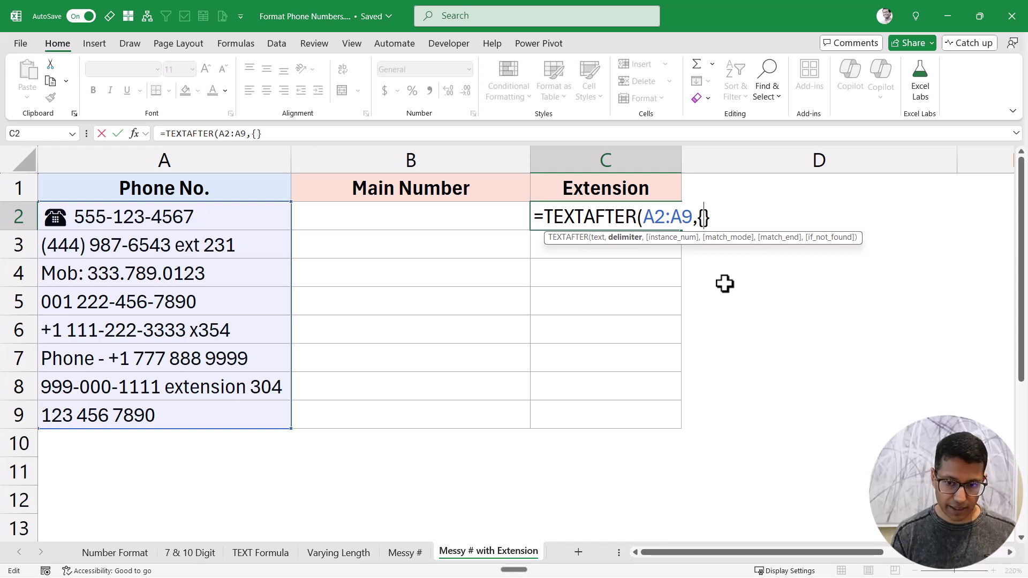
pyautogui.write('""')
pyautogui.press('Left')
pyautogui.write('ex')
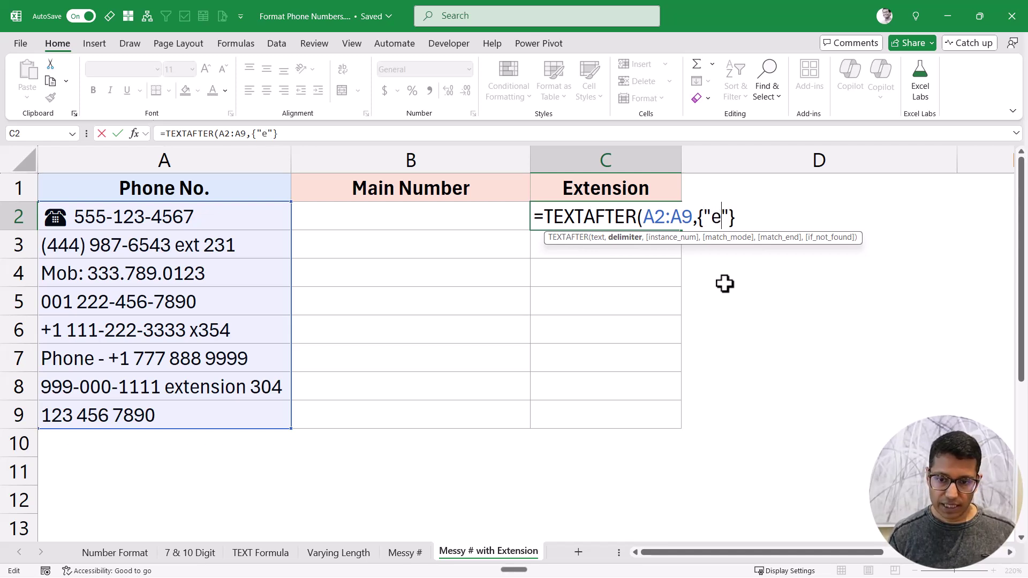
pyautogui.write('t')
pyautogui.press('Right')
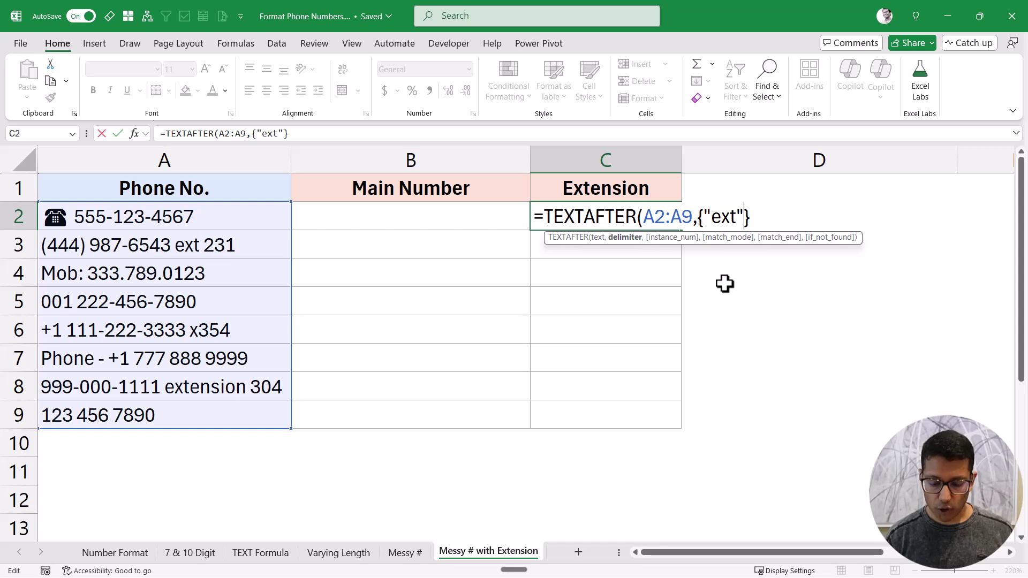
pyautogui.write(';')
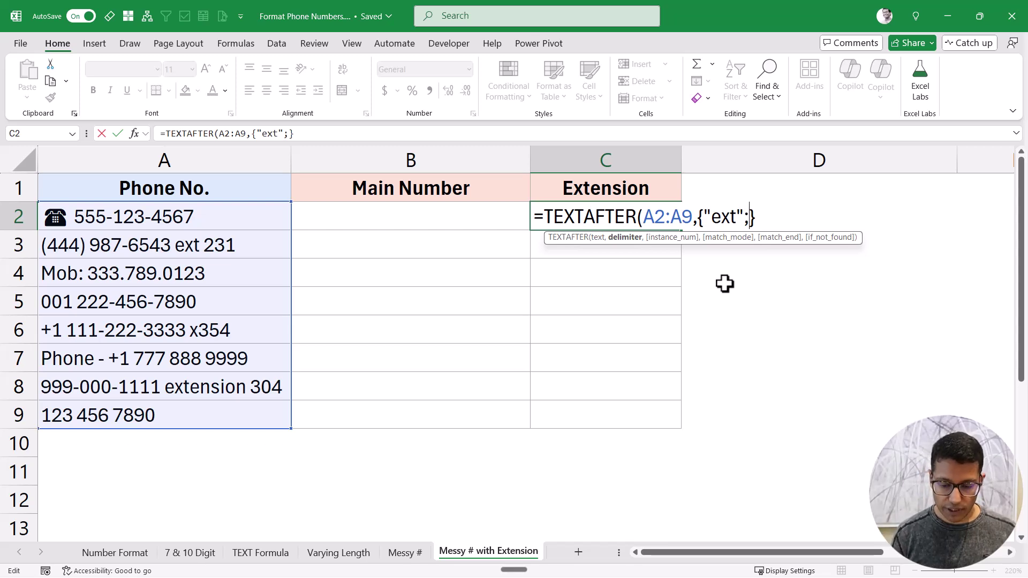
pyautogui.write('""x')
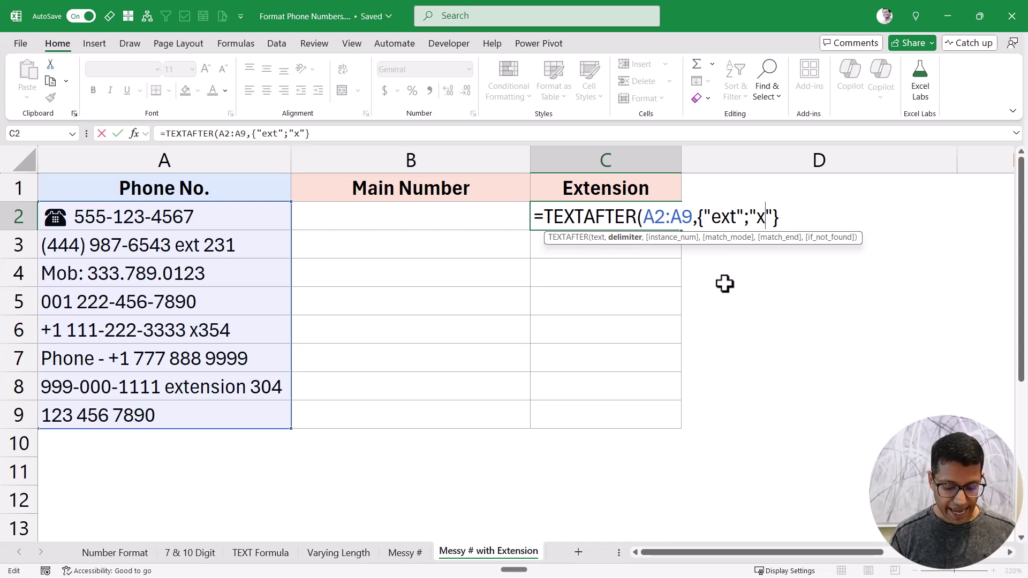
pyautogui.write(';')
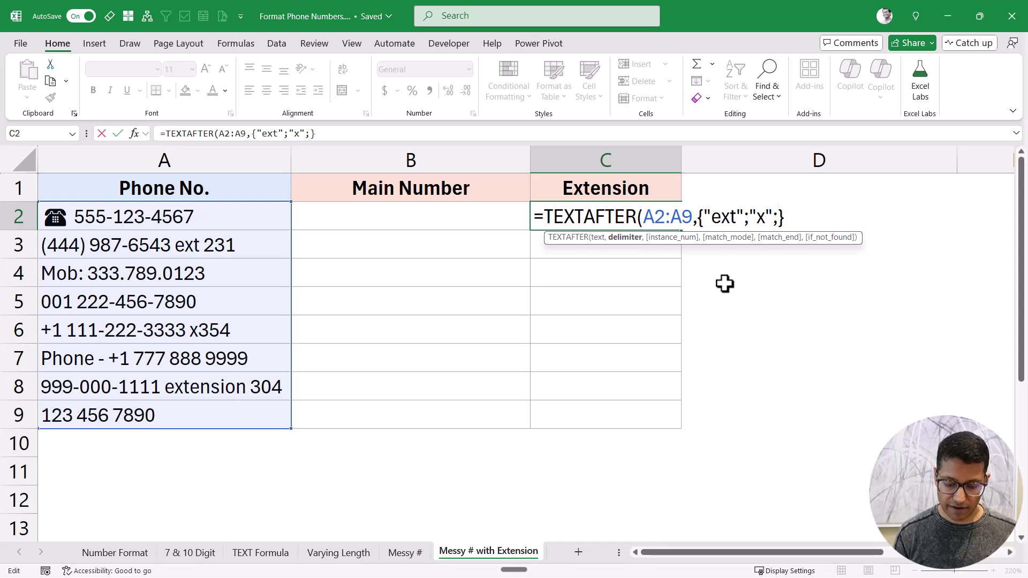
pyautogui.write('""extension')
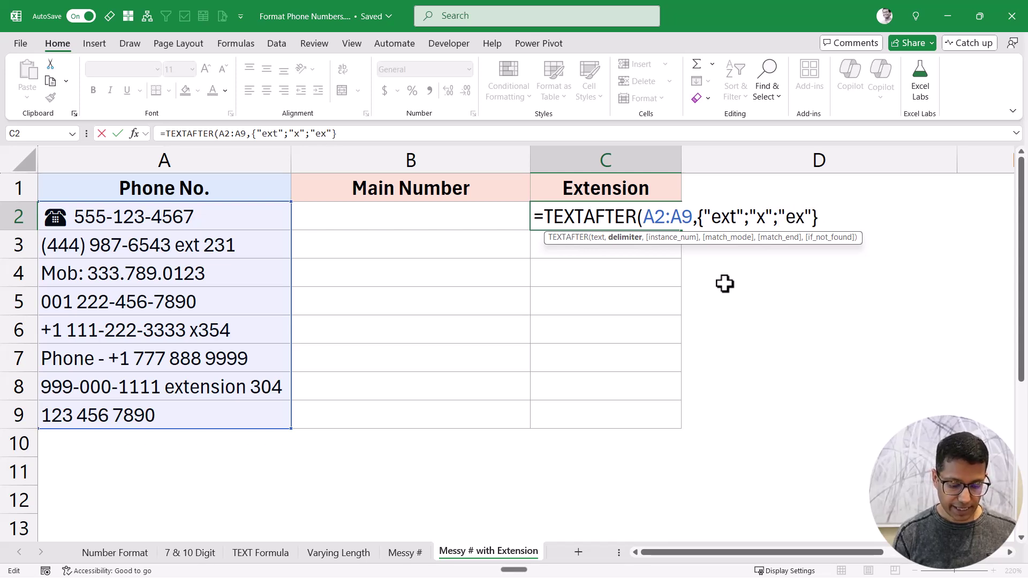
pyautogui.press('Right')
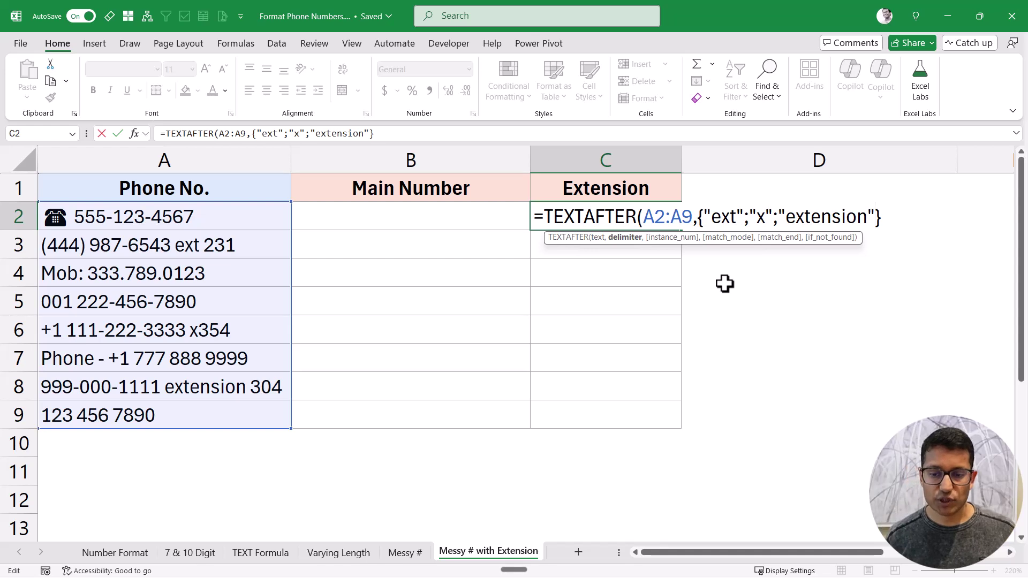
pyautogui.press('Right')
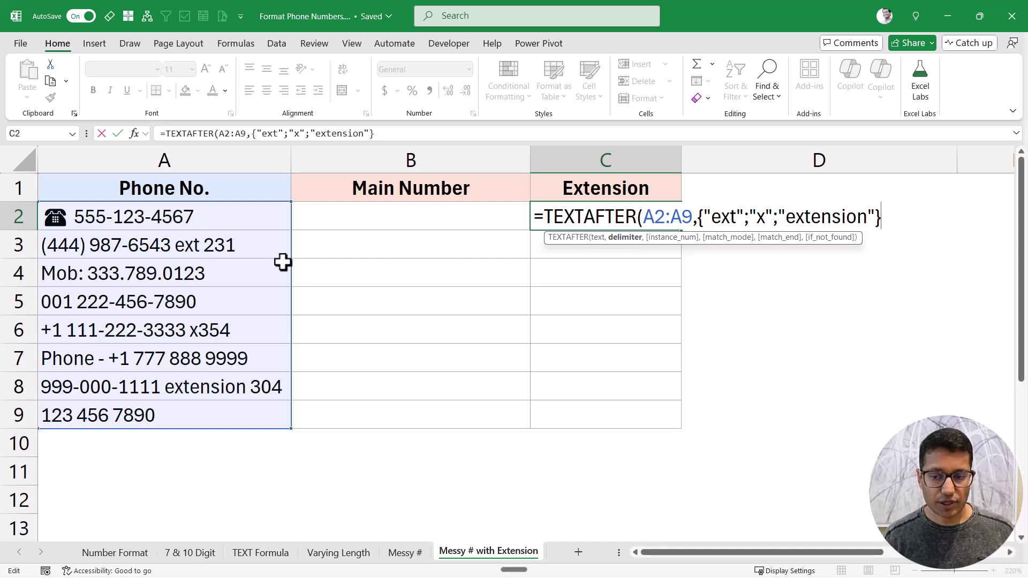
pyautogui.write(')')
pyautogui.press('Return')
pyautogui.press('Up')
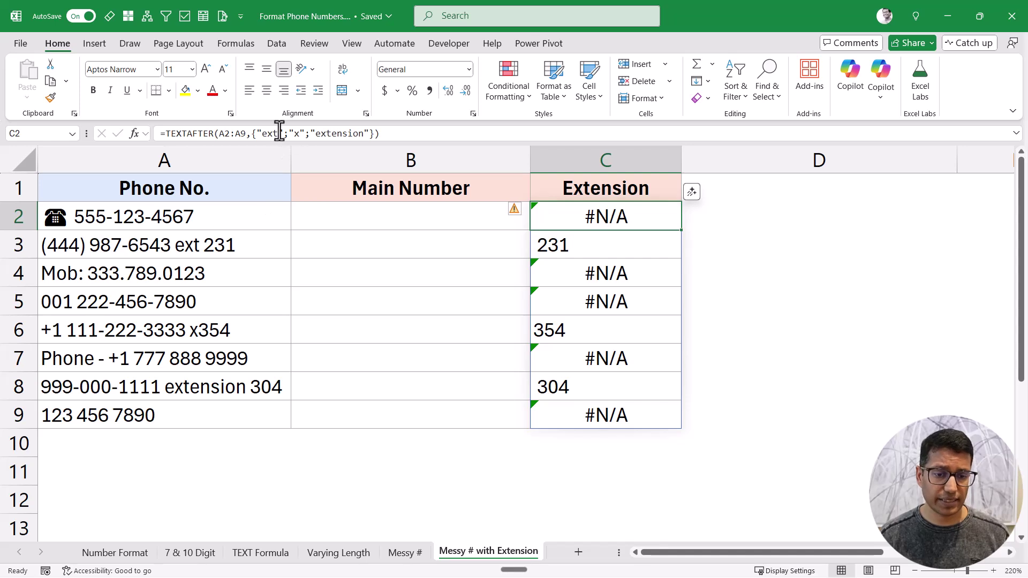
# - Wrap the C2 extension formula in TRIM
pyautogui.click(560, 239)
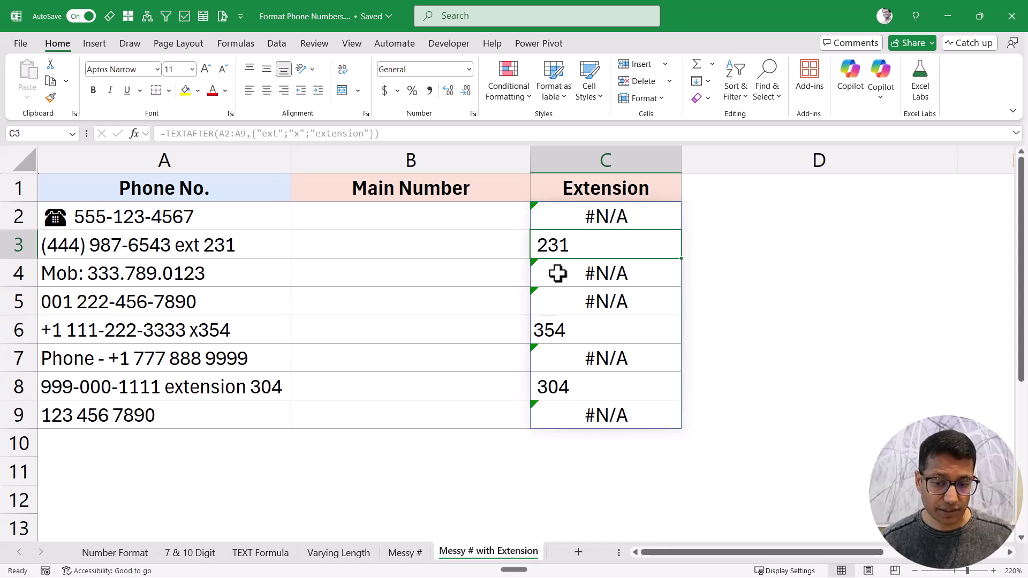
pyautogui.doubleClick(569, 217)
pyautogui.press('Home')
pyautogui.press('Right')
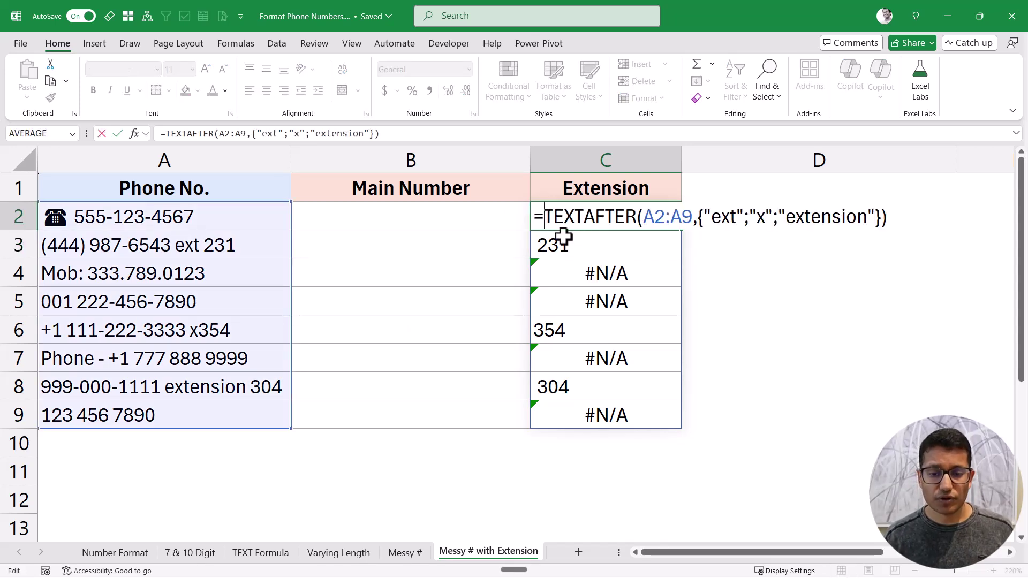
pyautogui.write('TRI')
pyautogui.press('Tab')
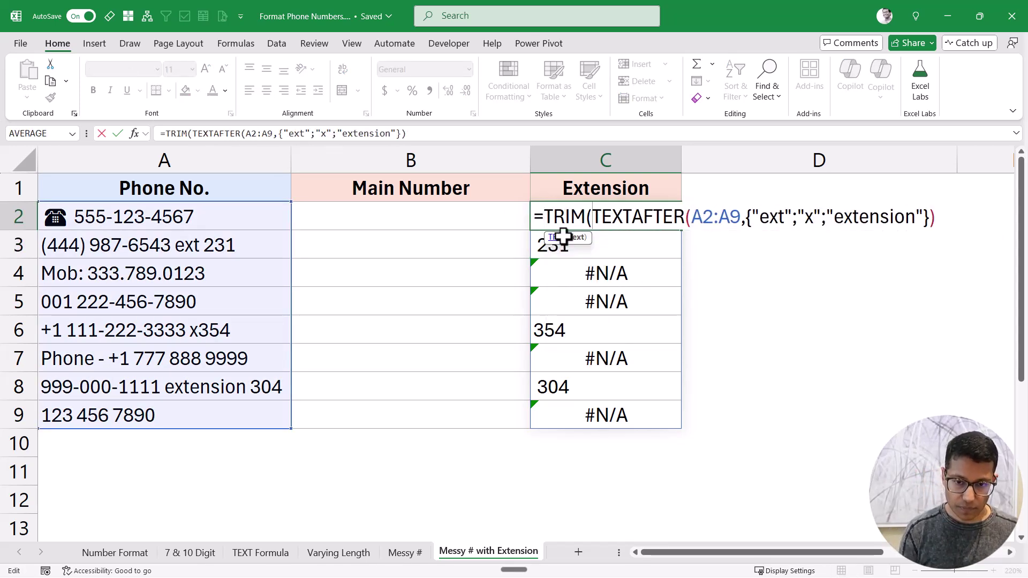
pyautogui.press('End')
pyautogui.write(')')
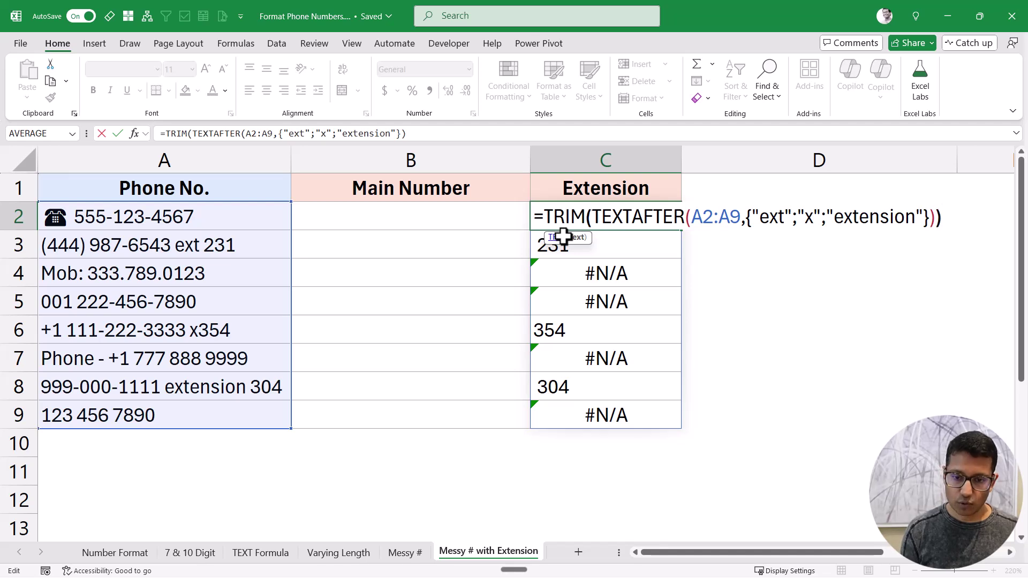
pyautogui.press('Return')
pyautogui.press('Up')
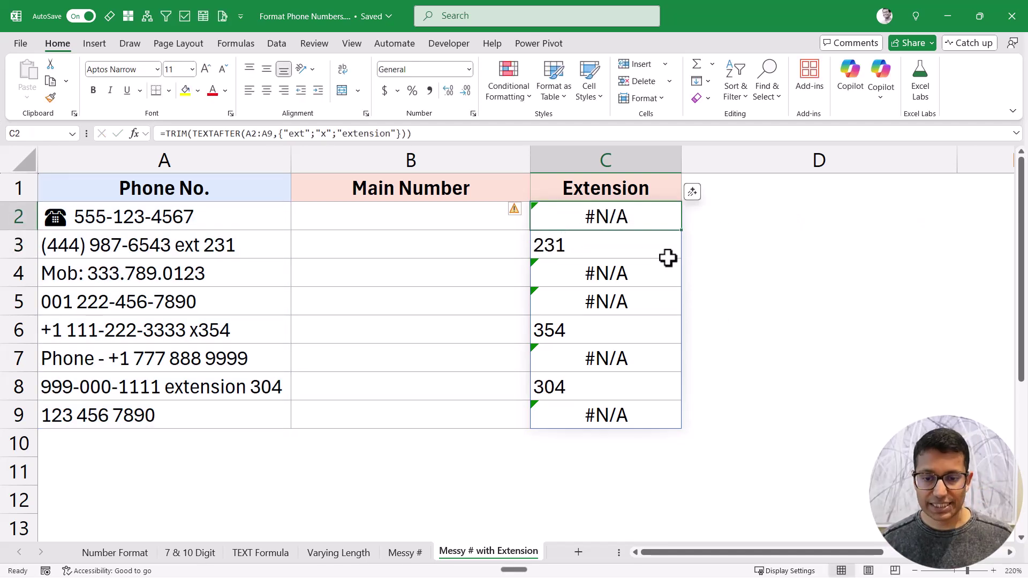
# - Wrap the C2 formula in IFERROR(…,"") so missing extensions show blank, then select its text
pyautogui.doubleClick(577, 219)
pyautogui.click(545, 217)
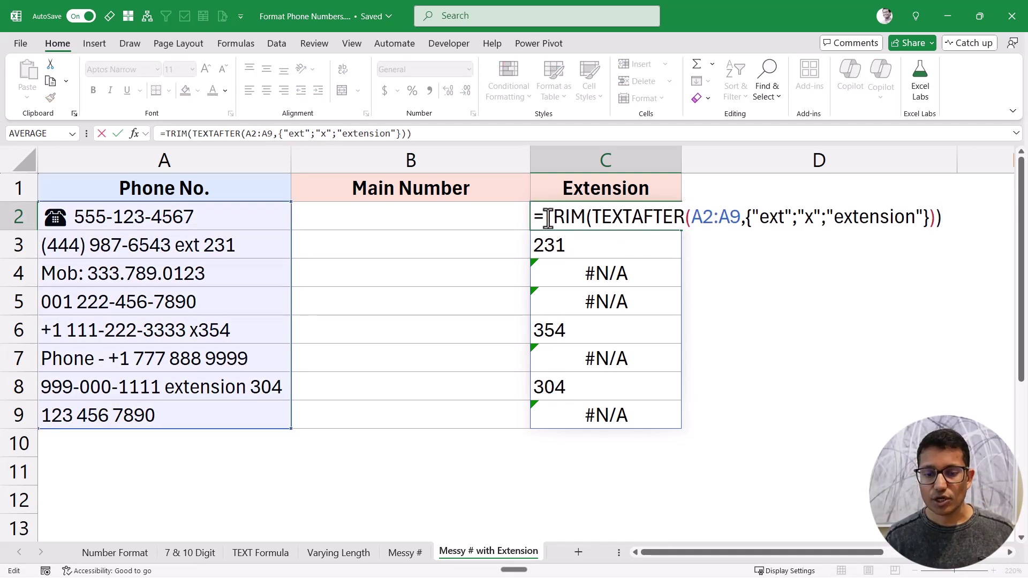
pyautogui.write('IFERROR')
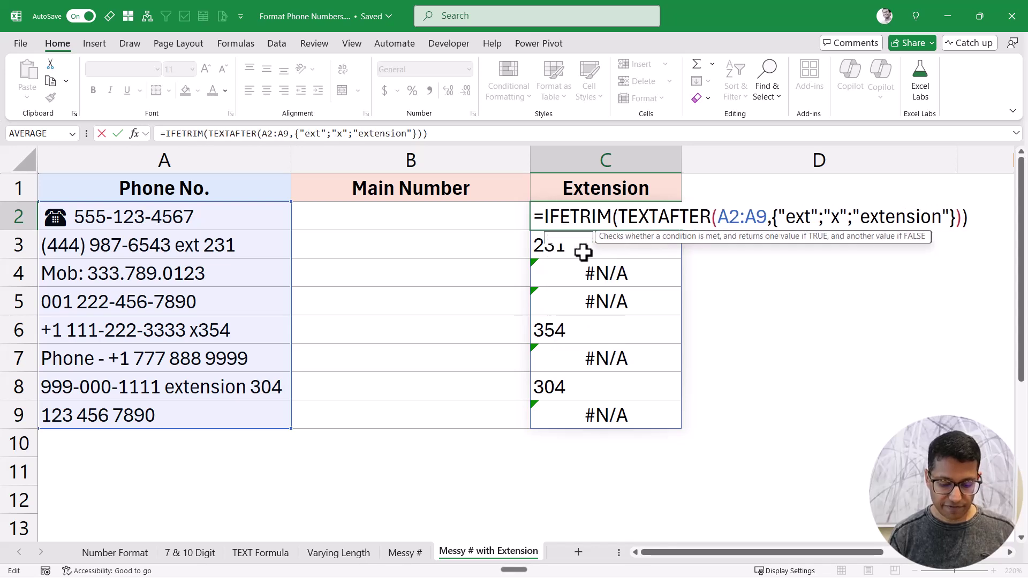
pyautogui.write('(')
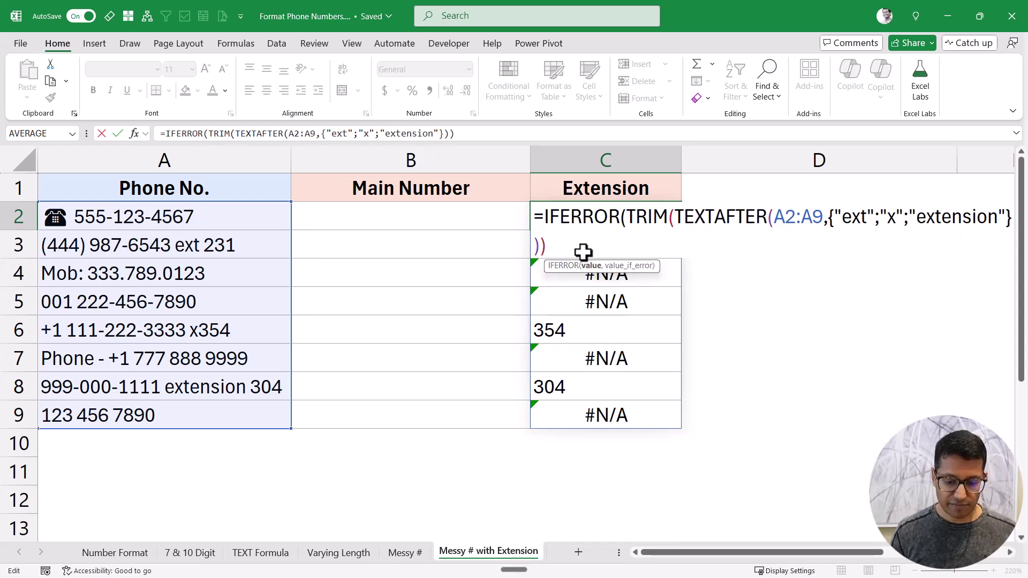
pyautogui.write(',"")')
pyautogui.hotkey('ctrl', 'Return')
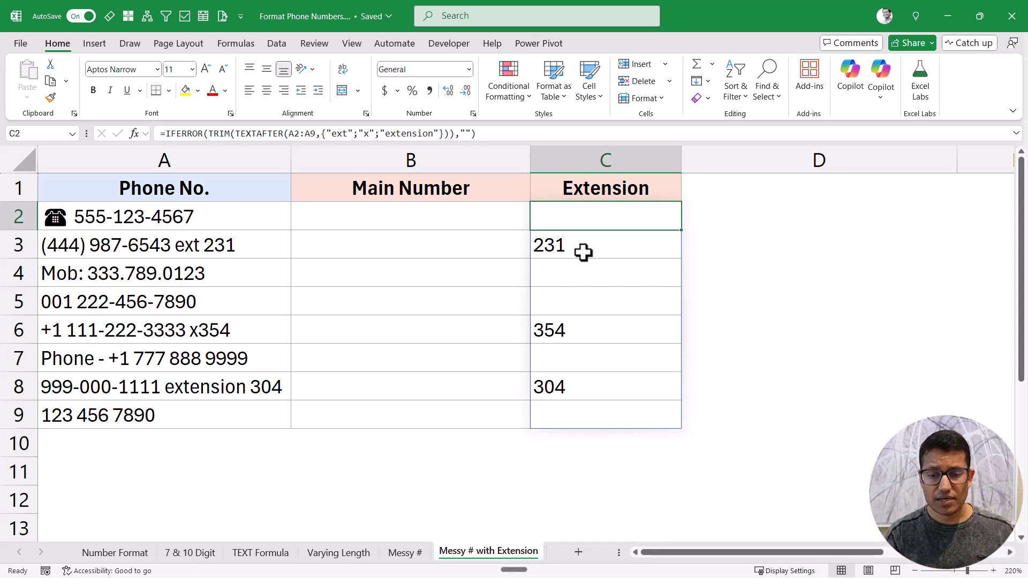
pyautogui.press('F2')
pyautogui.hotkey('ctrl', 'shift', 'Home')
# - Copy the C2 formula into B2 and change TEXTAFTER to TEXTBEFORE
pyautogui.hotkey('ctrl', 'c')
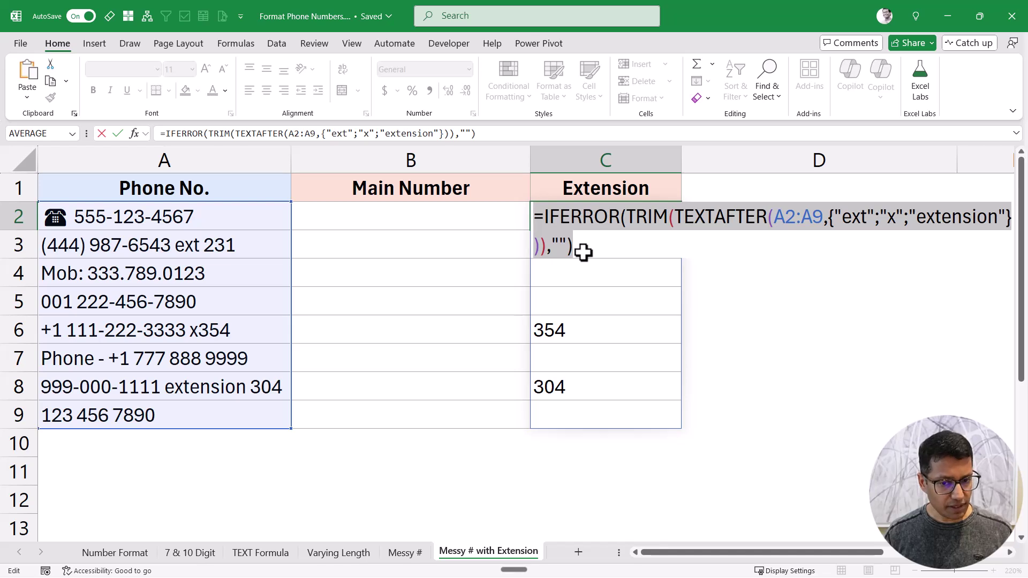
pyautogui.press('Escape')
pyautogui.press('Left')
pyautogui.press('F2')
pyautogui.hotkey('ctrl', 'v')
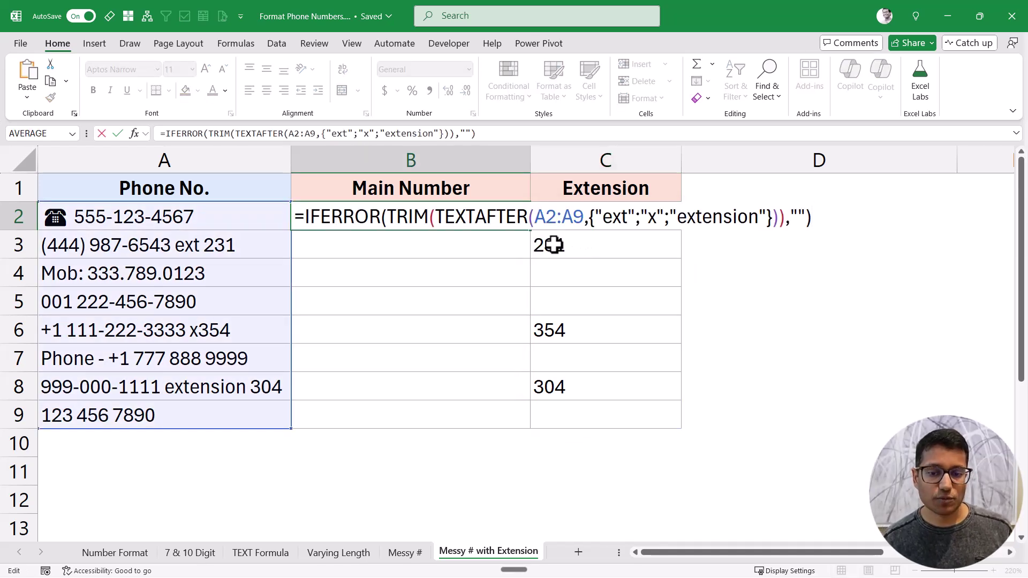
pyautogui.doubleClick(488, 219)
pyautogui.moveTo(476, 217); pyautogui.dragTo(526, 213)
pyautogui.write('BEFORE')
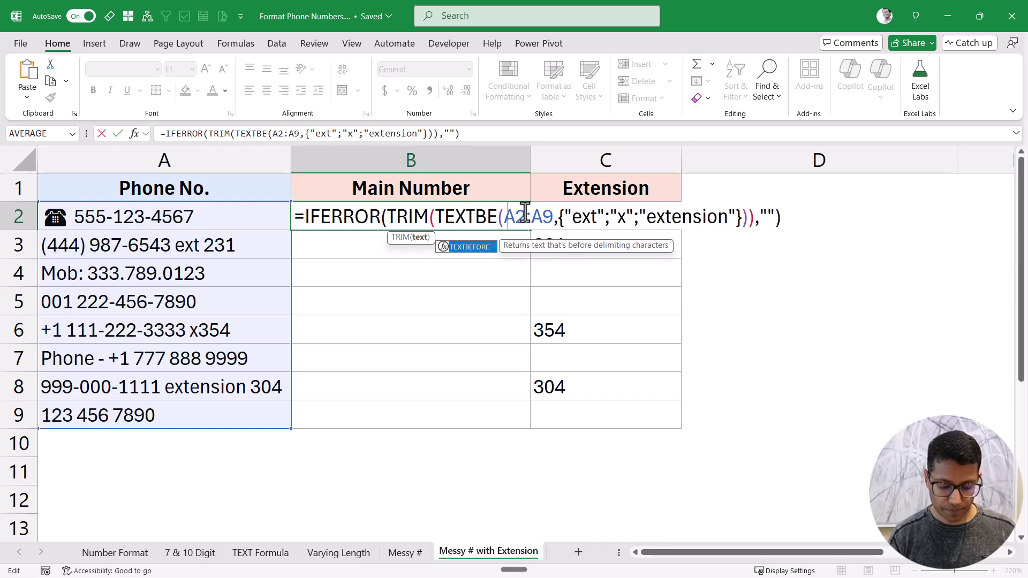
pyautogui.press('Return')
# - Replace B2's blank IFERROR fallback with A2:A9 so extension-less numbers stay unchanged
pyautogui.click(525, 211)
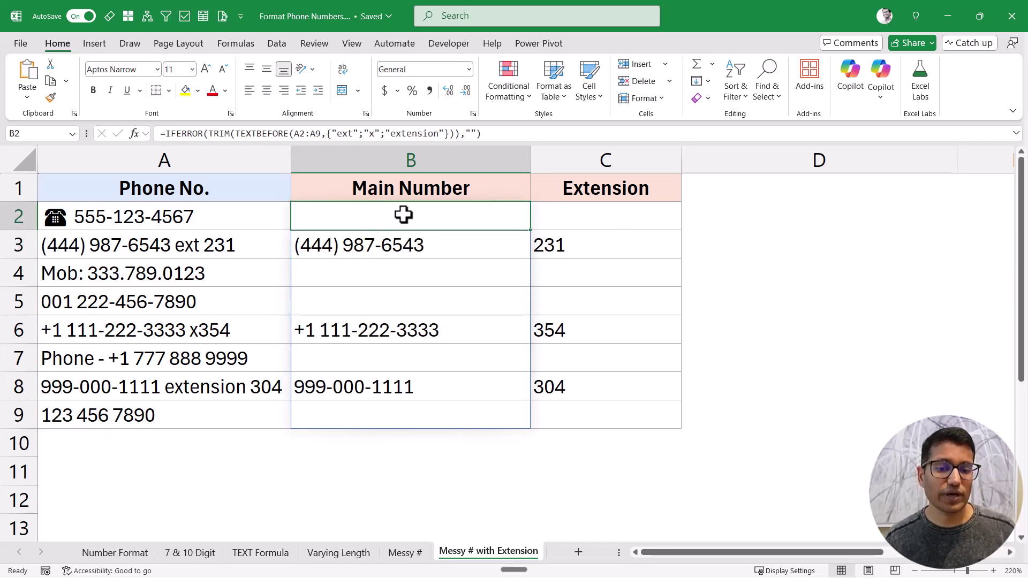
pyautogui.click(582, 212)
pyautogui.click(239, 213)
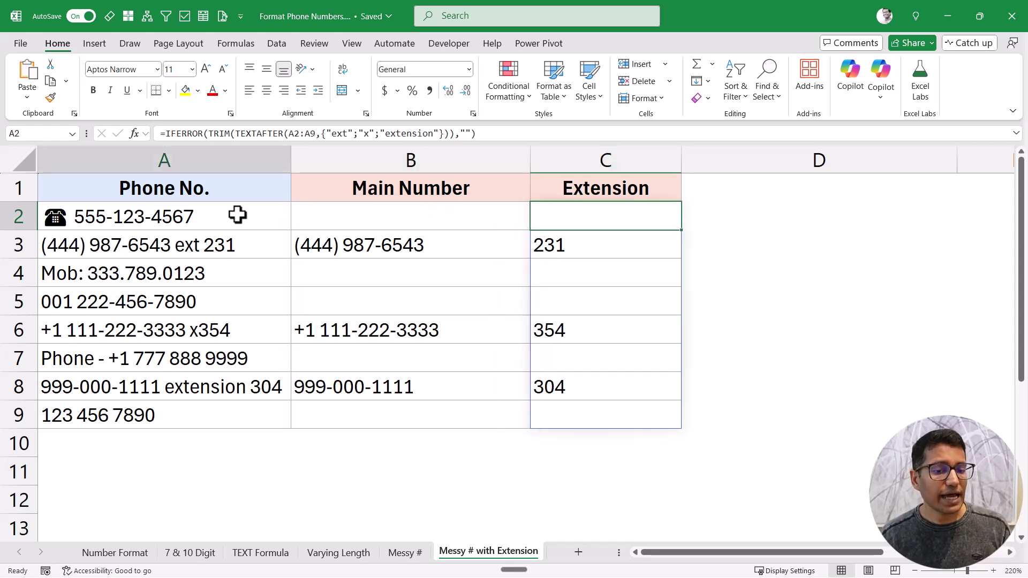
pyautogui.click(341, 214)
pyautogui.doubleClick(340, 214)
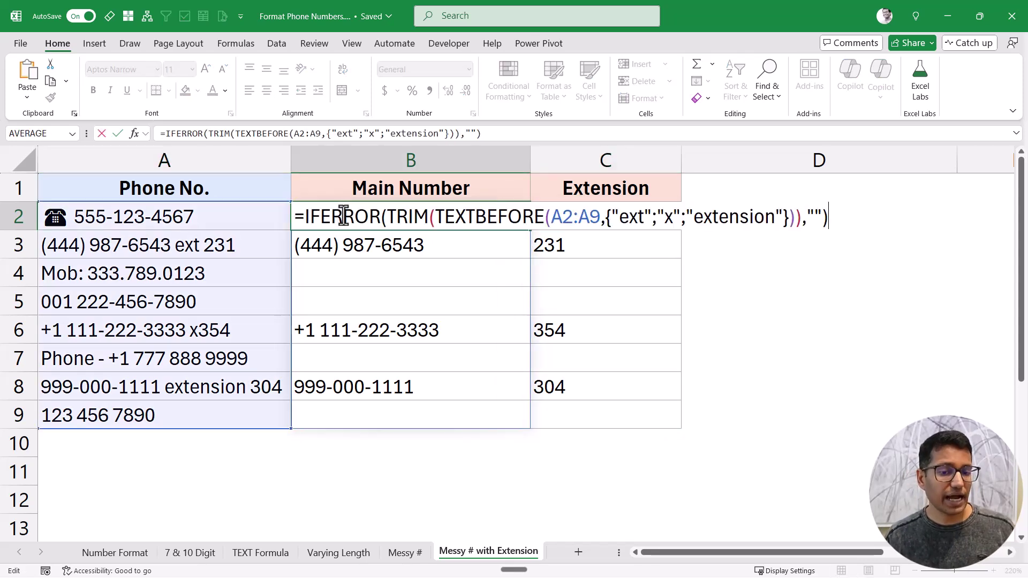
pyautogui.click(380, 218)
pyautogui.moveTo(819, 215); pyautogui.dragTo(807, 214)
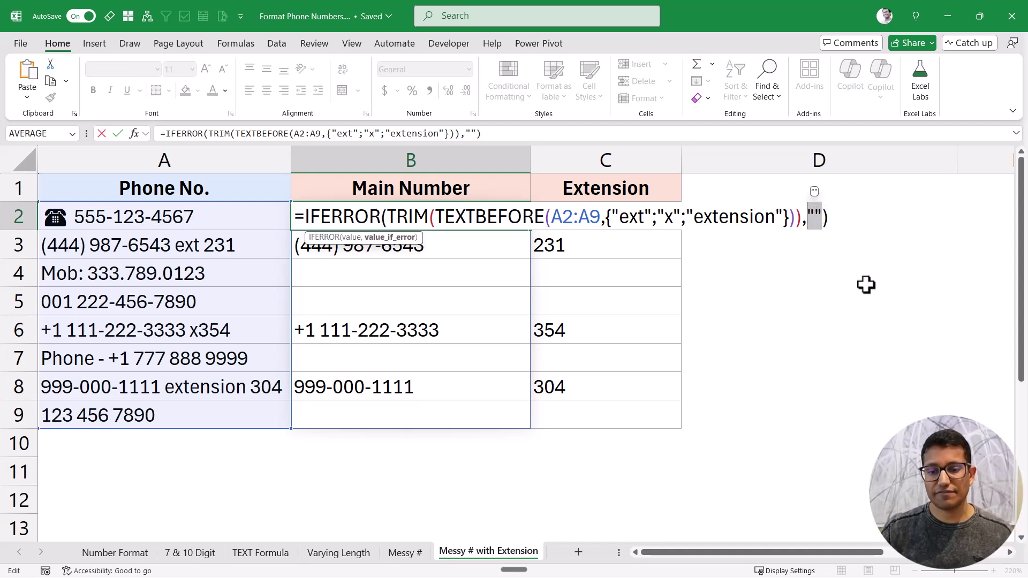
pyautogui.press('Delete')
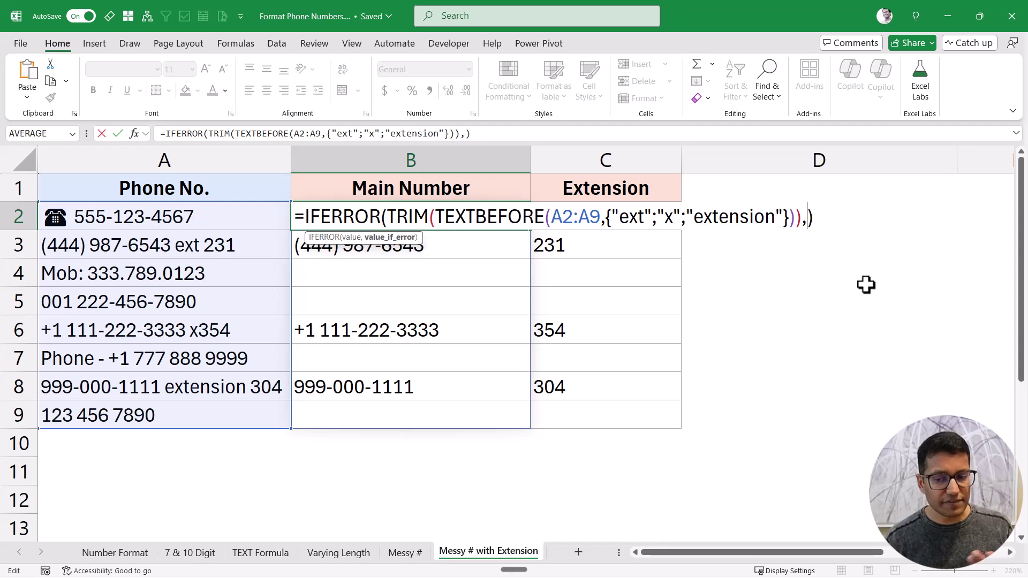
pyautogui.moveTo(244, 218); pyautogui.dragTo(240, 411)
pyautogui.hotkey('ctrl', 'Return')
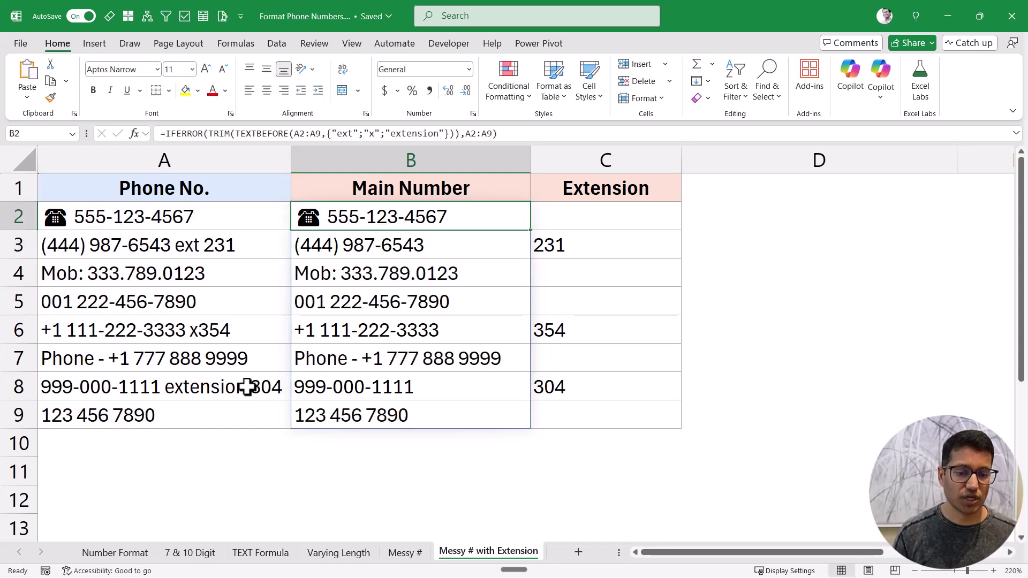
pyautogui.doubleClick(431, 227)
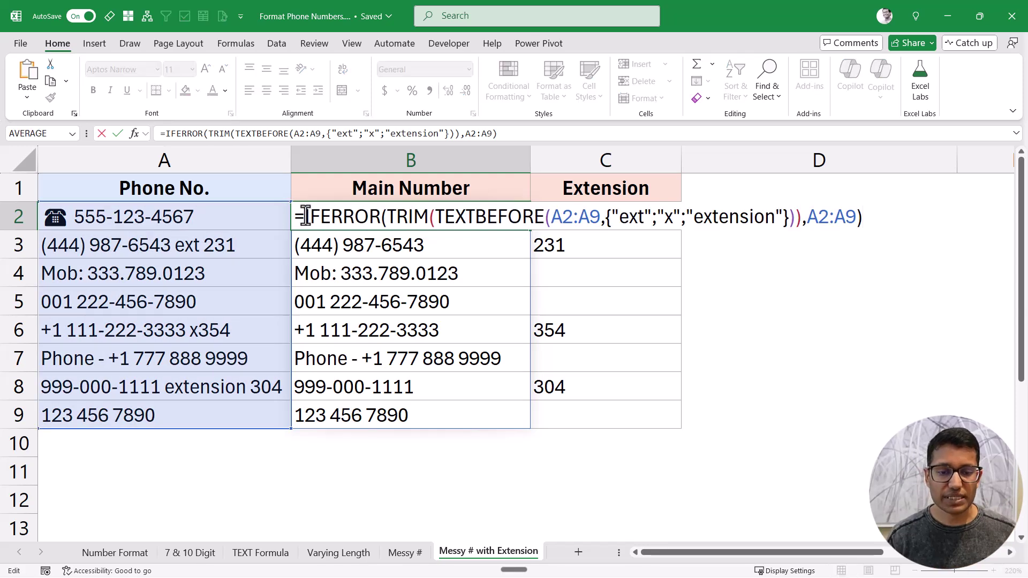
pyautogui.moveTo(304, 217); pyautogui.dragTo(901, 226)
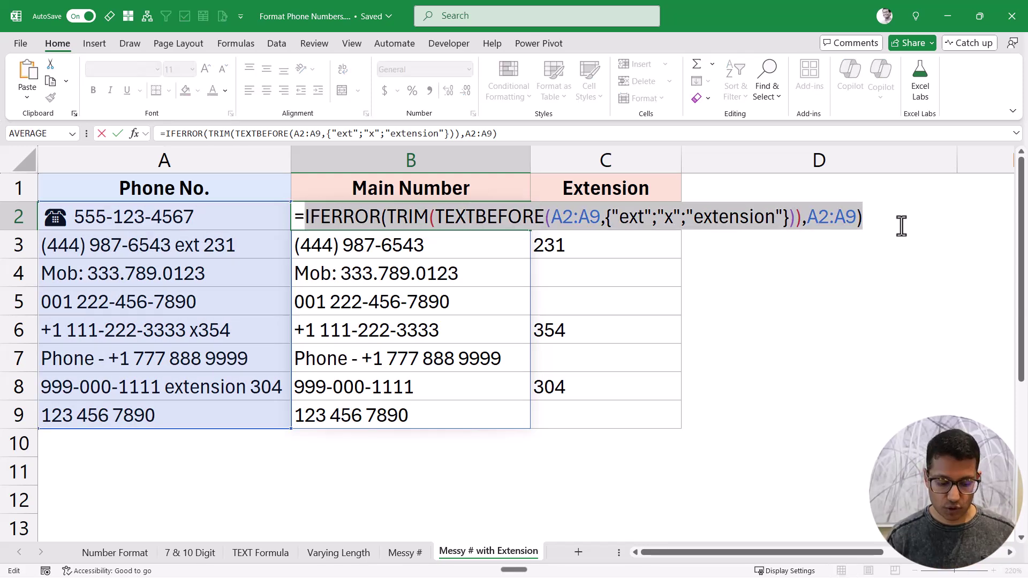
pyautogui.click(308, 219)
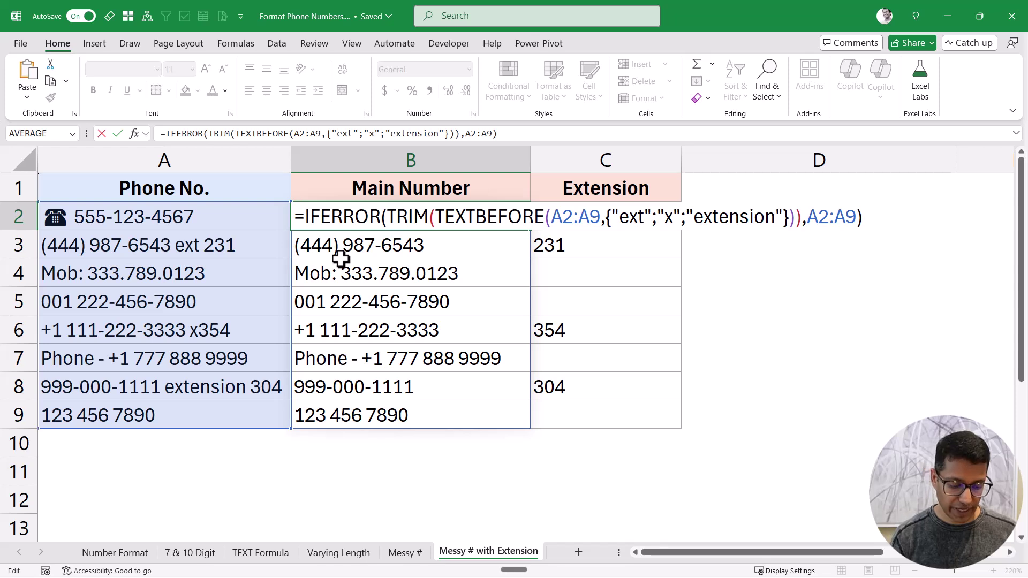
pyautogui.write('REGEXREPLACE(')
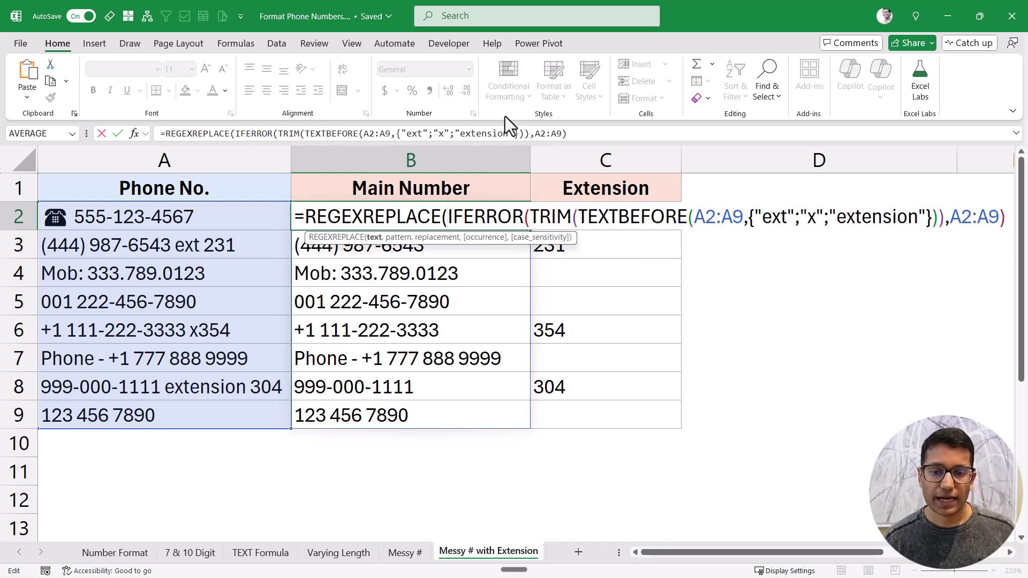
pyautogui.moveTo(574, 141); pyautogui.dragTo(576, 208)
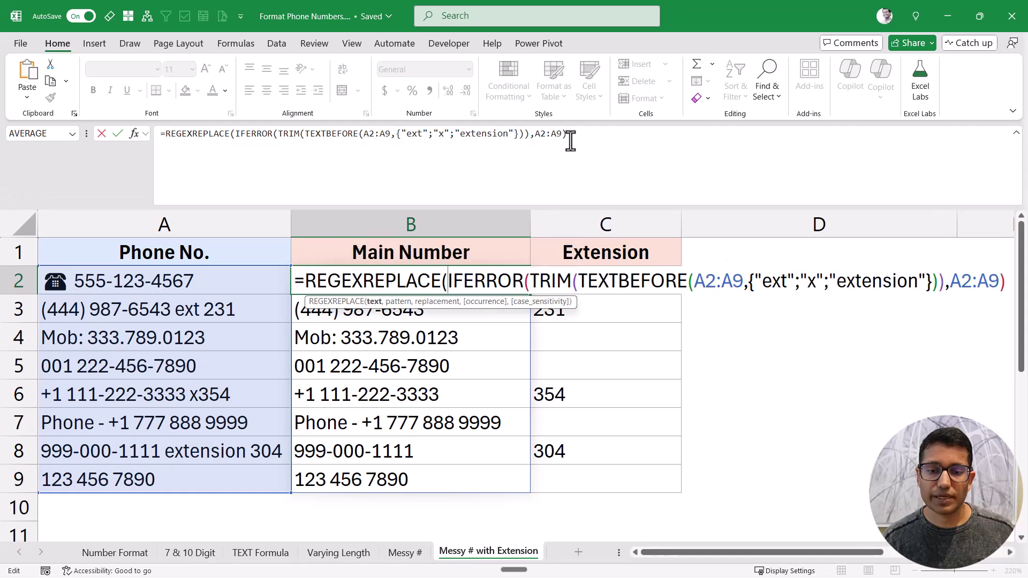
pyautogui.click(595, 144)
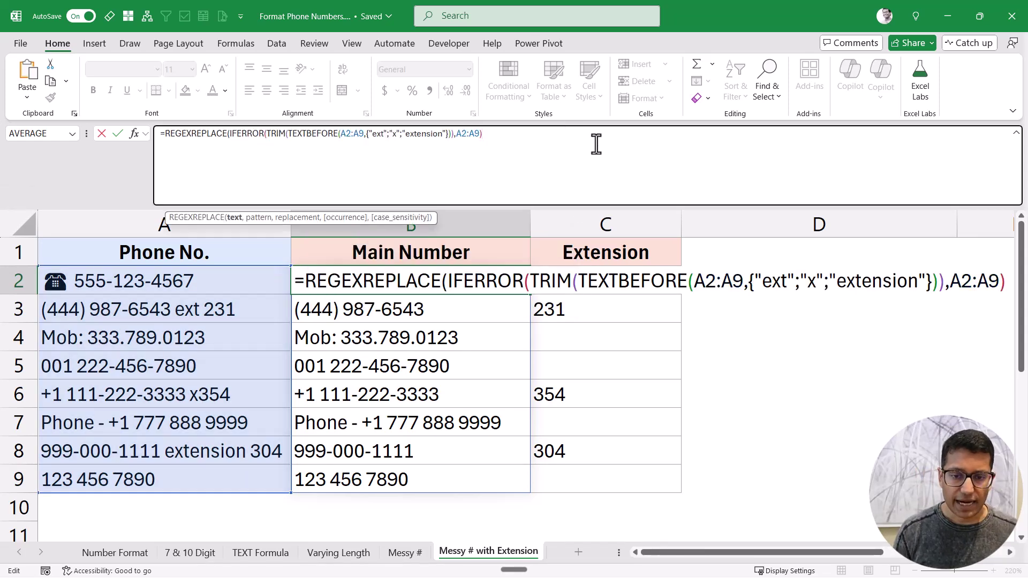
pyautogui.write(',')
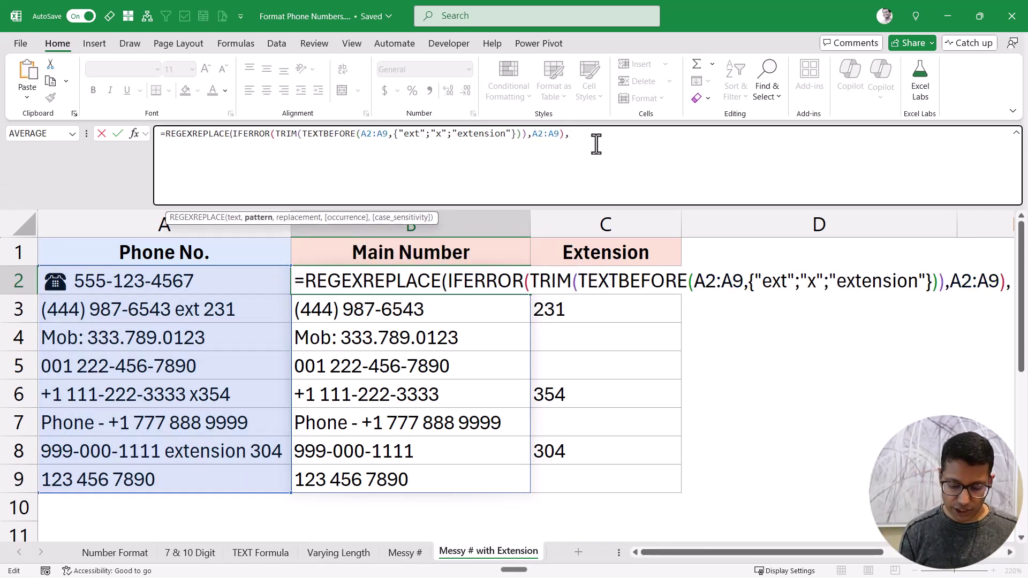
pyautogui.write('"\\D')
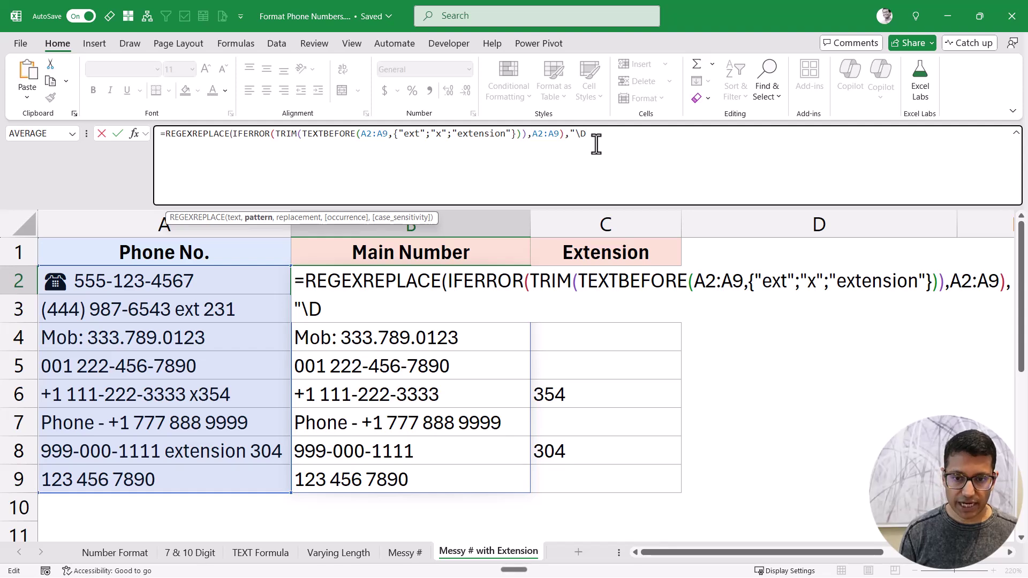
pyautogui.write('"')
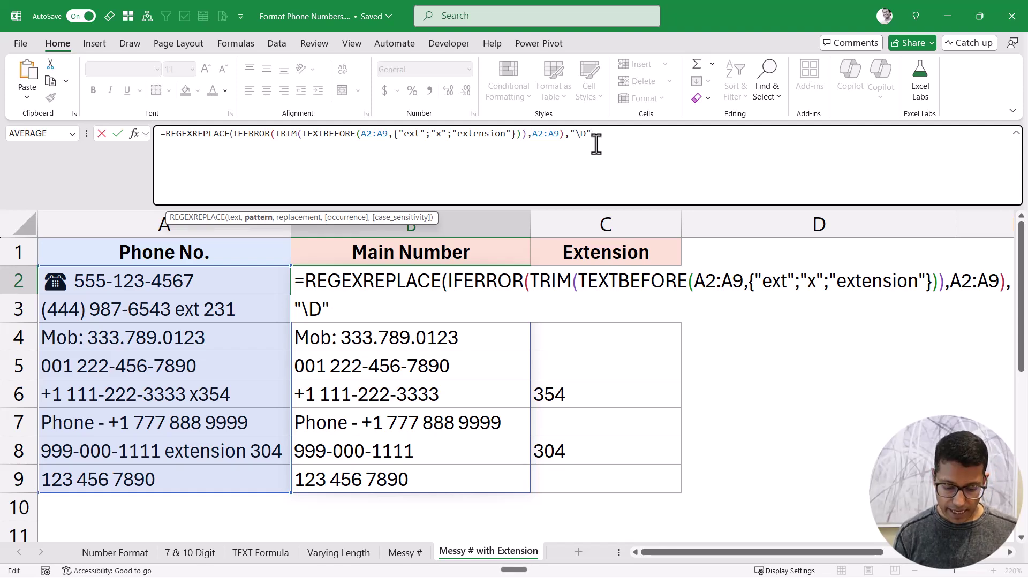
pyautogui.write(',""')
pyautogui.hotkey('ctrl', 'Return')
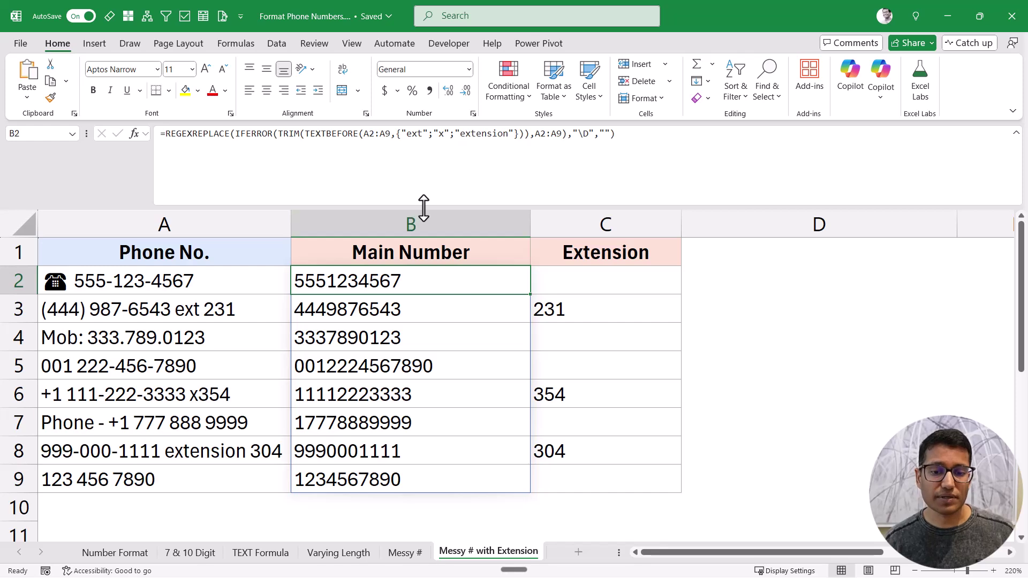
pyautogui.moveTo(424, 206); pyautogui.dragTo(418, 158)
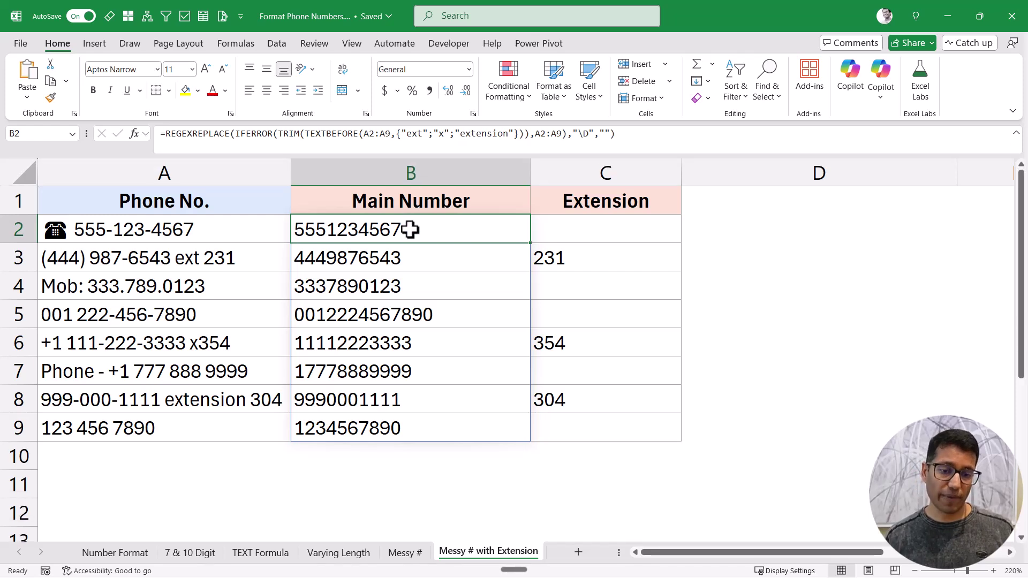
# - Wrap B2's Main Number formula in RIGHT(...,10) to keep only the last 10 digits
pyautogui.click(162, 134)
pyautogui.write('RIGHT')
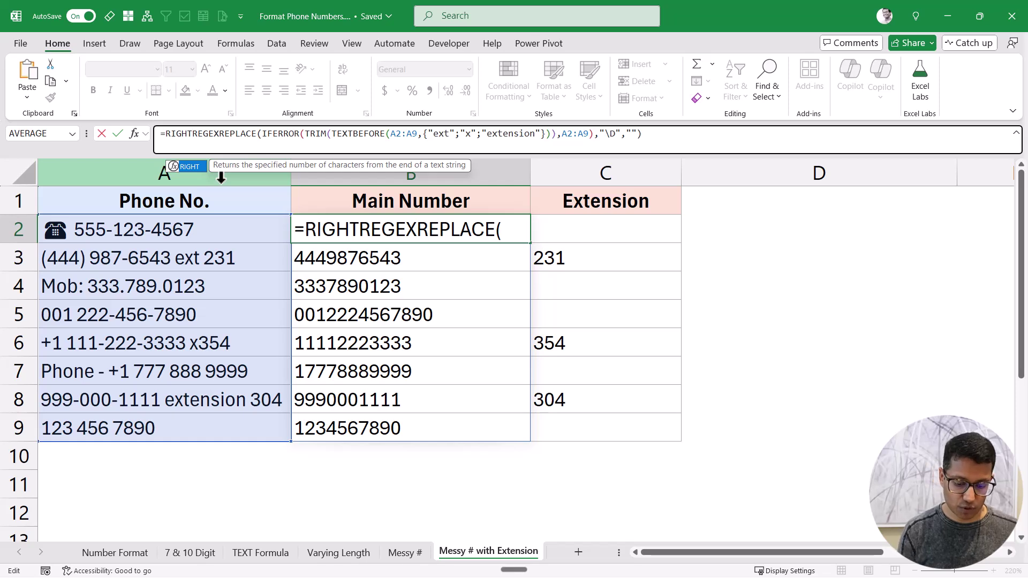
pyautogui.write('(')
pyautogui.click(710, 136)
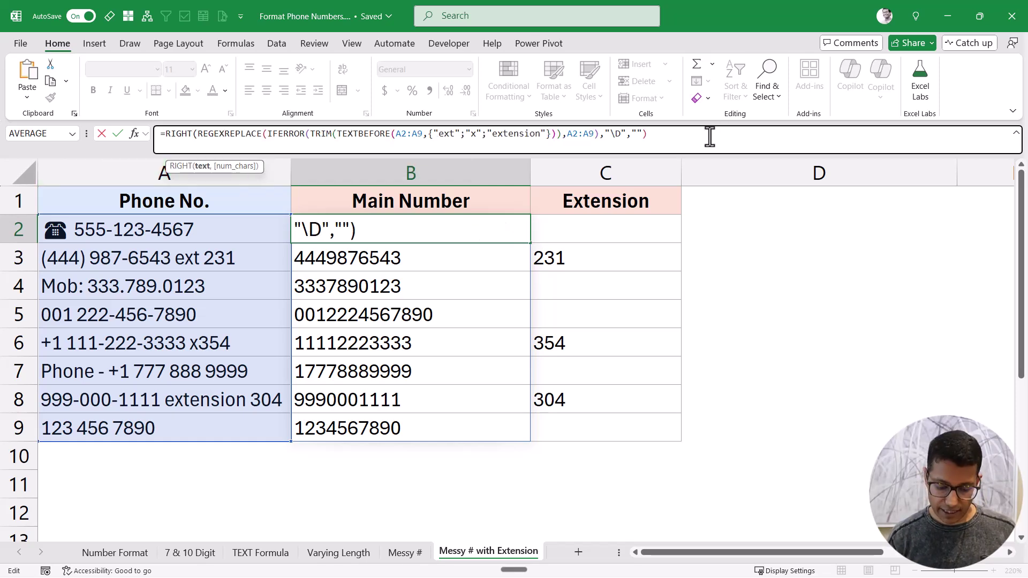
pyautogui.write(',10)')
pyautogui.press('Return')
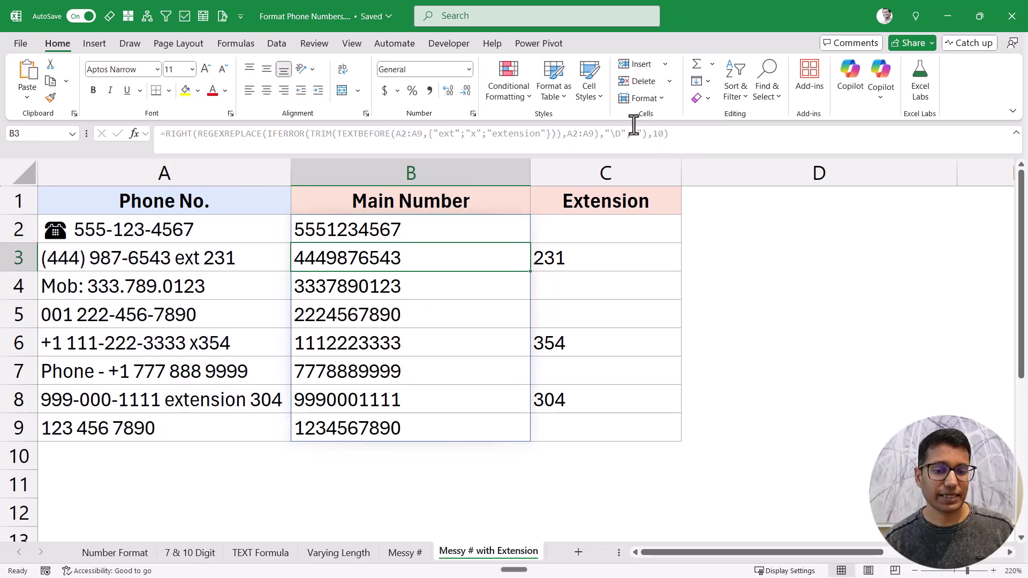
# - Cancel the accidental edit of B3 and return to B2's formula for editing
pyautogui.click(164, 134)
pyautogui.hotkey('ctrl', 'a')
pyautogui.press('BackSpace')
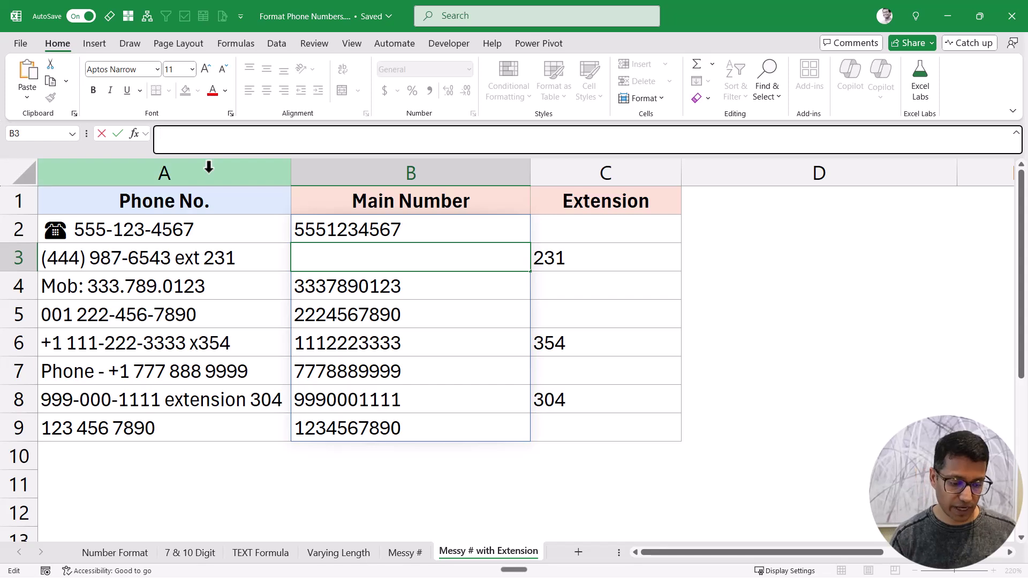
pyautogui.press('Escape')
pyautogui.click(333, 229)
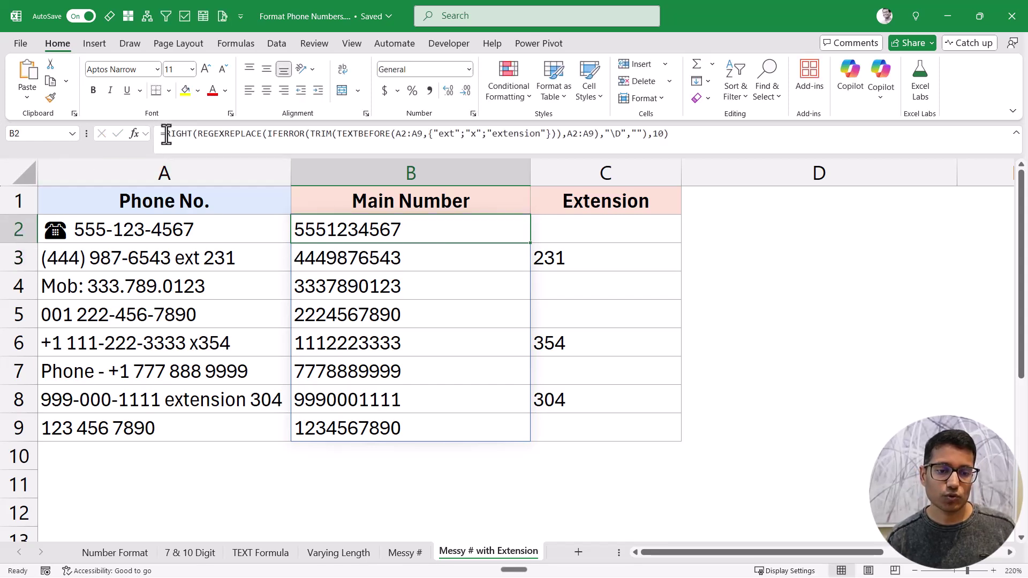
pyautogui.click(165, 134)
pyautogui.write('TEXT(')
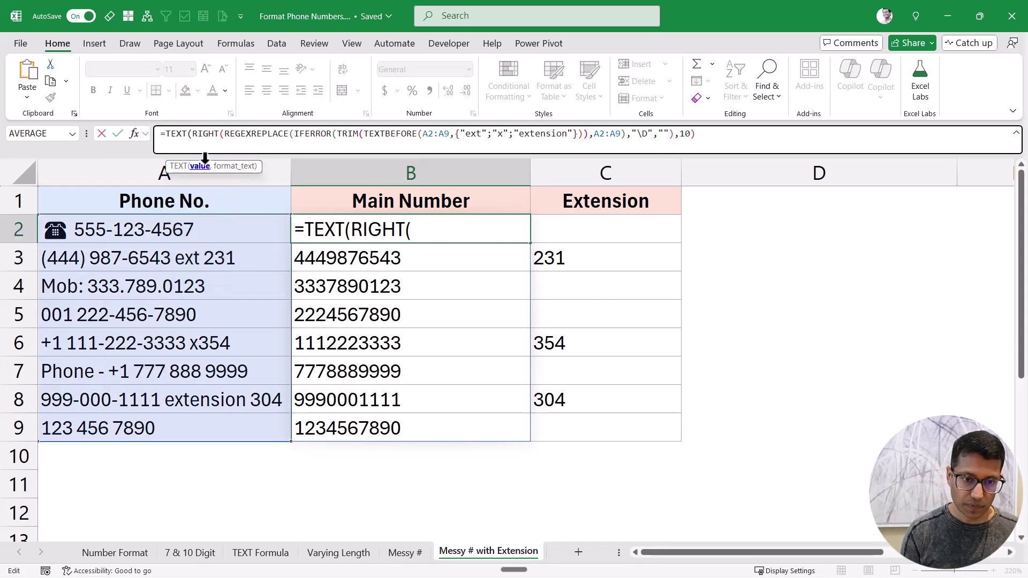
pyautogui.click(699, 136)
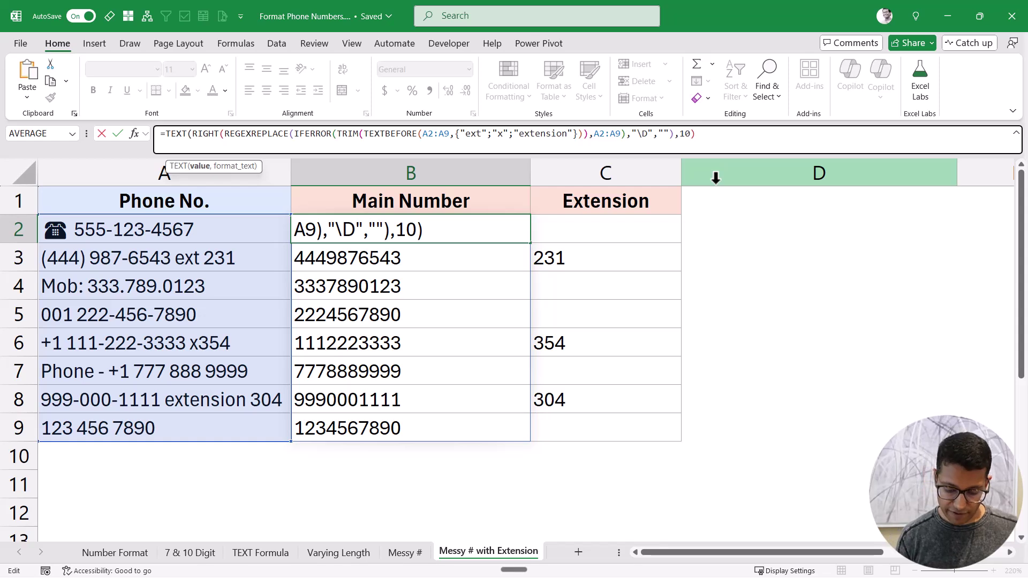
pyautogui.write(',""')
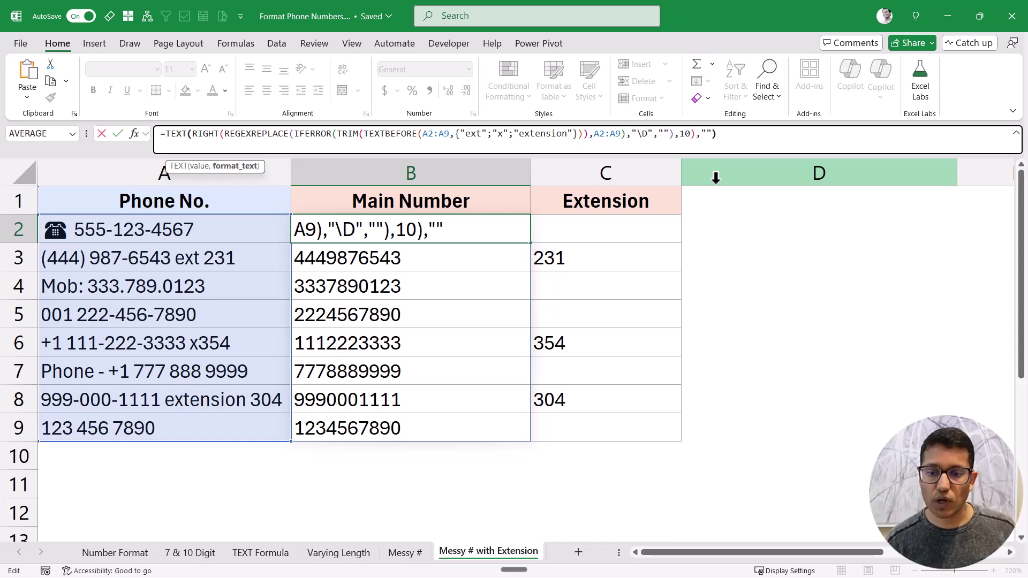
pyautogui.write(')')
pyautogui.click(707, 134)
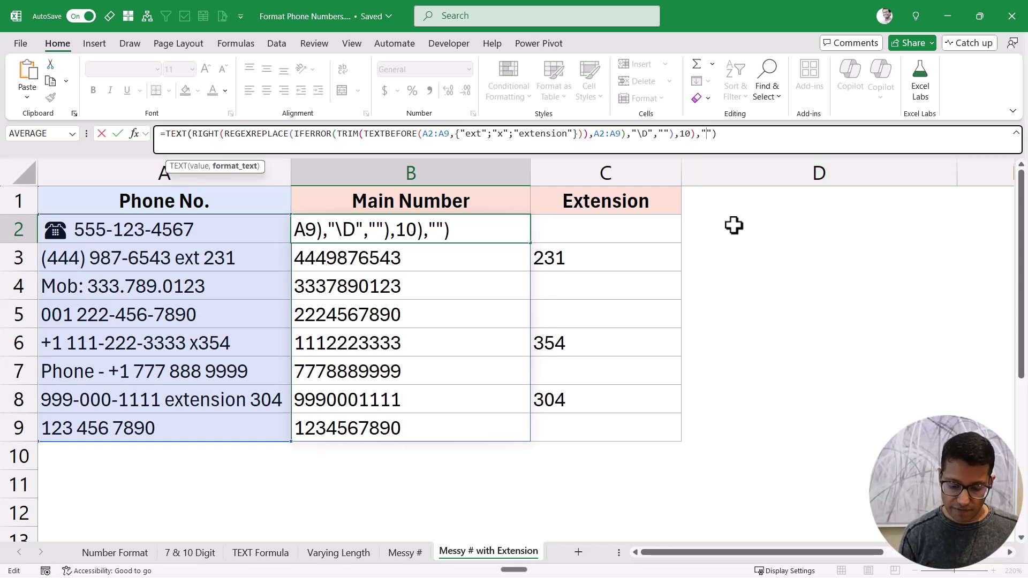
pyautogui.write('()###')
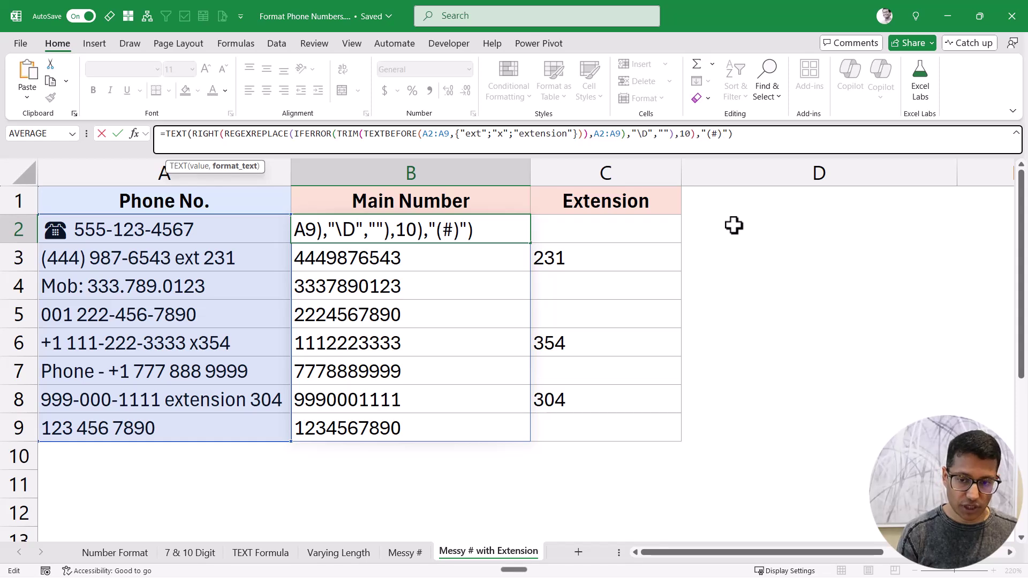
pyautogui.write(' ###-')
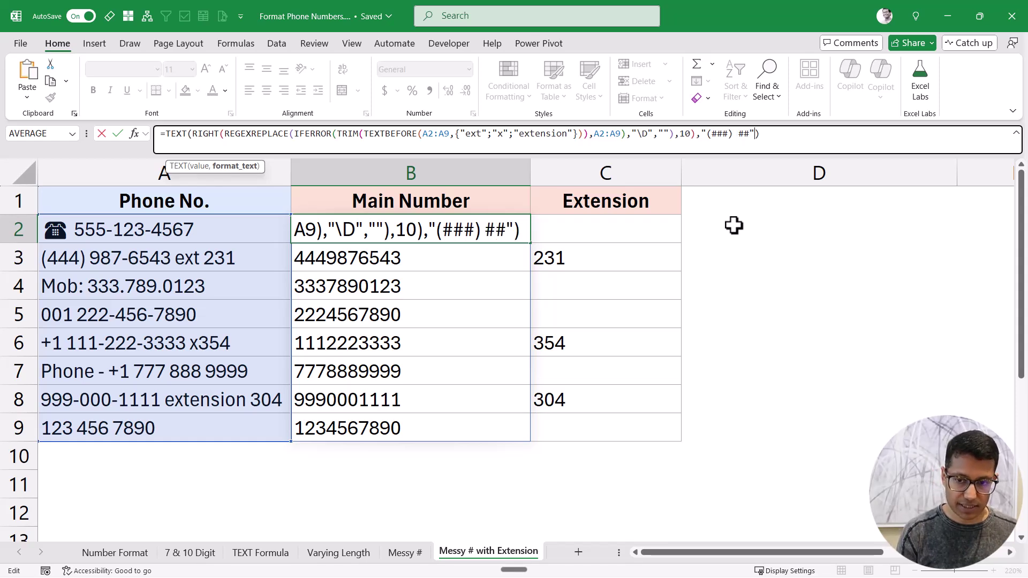
pyautogui.write('####')
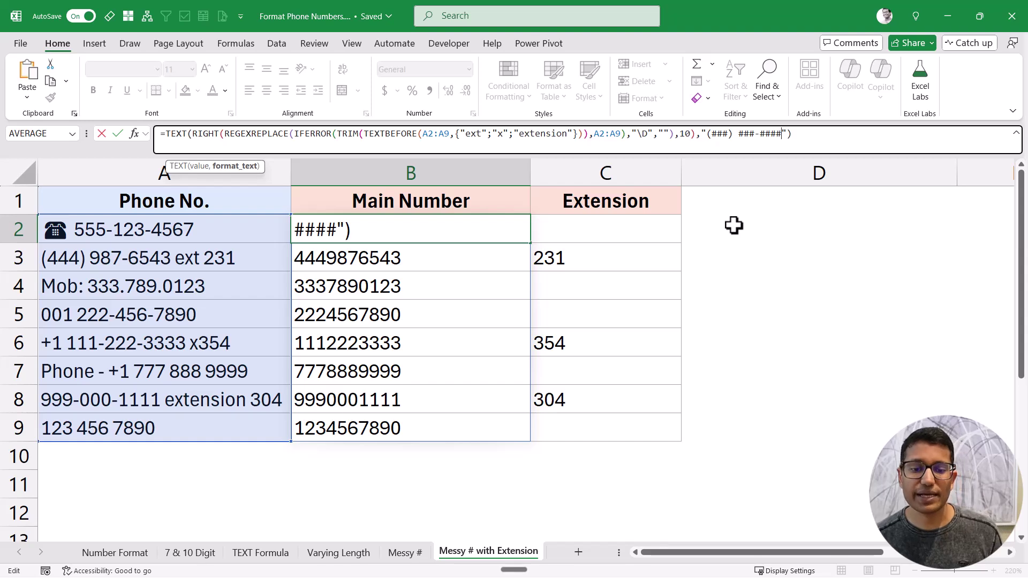
pyautogui.hotkey('ctrl', 'Return')
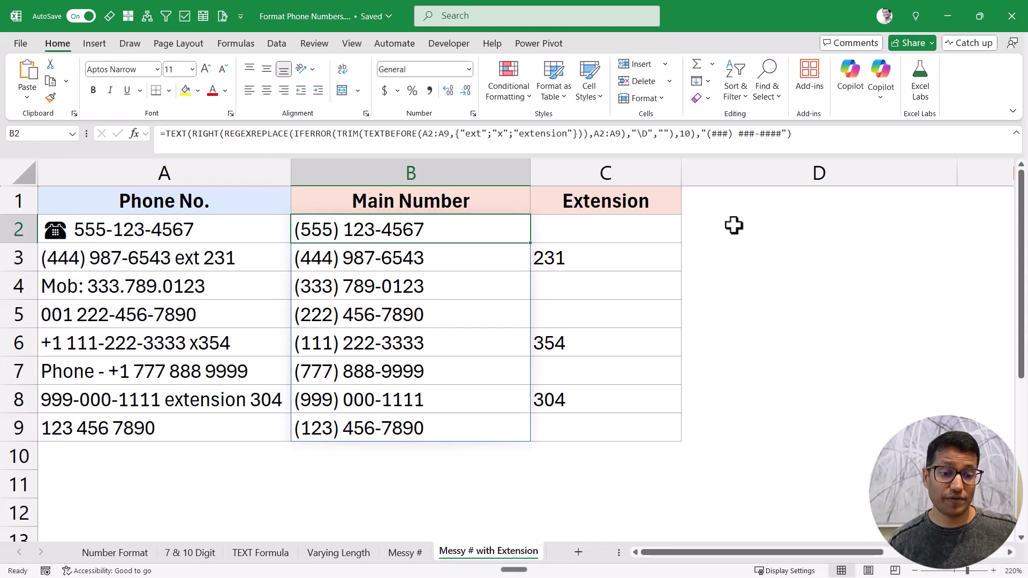
# - Review the original numbers A2:A9, cleaned numbers B2:B9 and extensions C2:C9, then select B2
pyautogui.moveTo(257, 229); pyautogui.dragTo(224, 420)
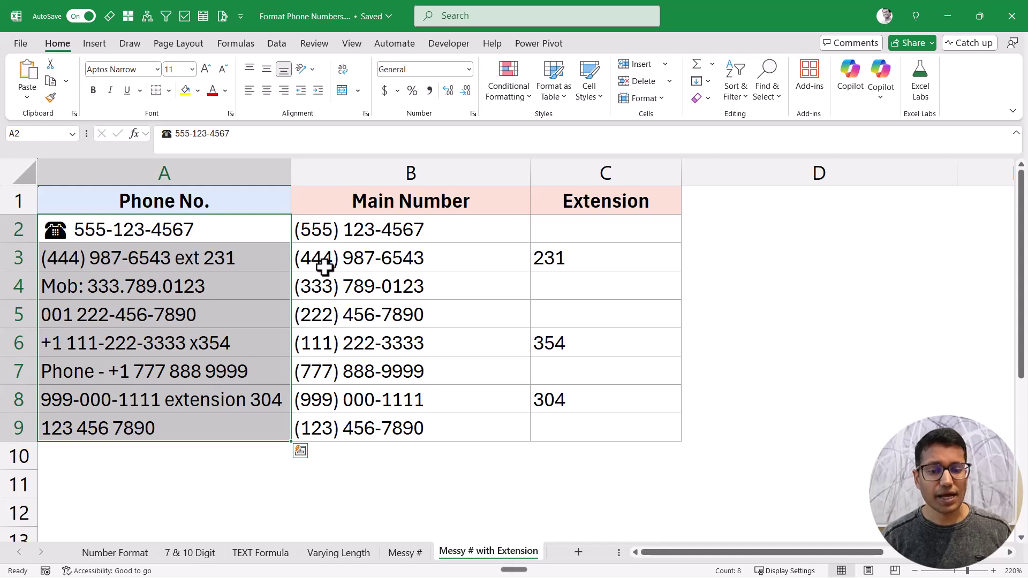
pyautogui.moveTo(356, 234); pyautogui.dragTo(360, 428)
pyautogui.moveTo(541, 220); pyautogui.dragTo(560, 424)
pyautogui.click(417, 231)
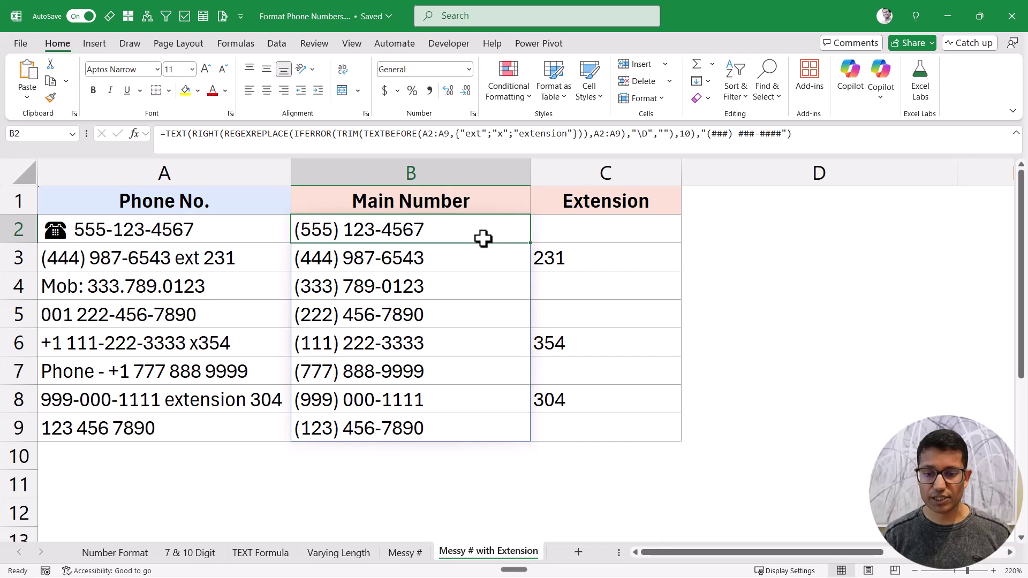